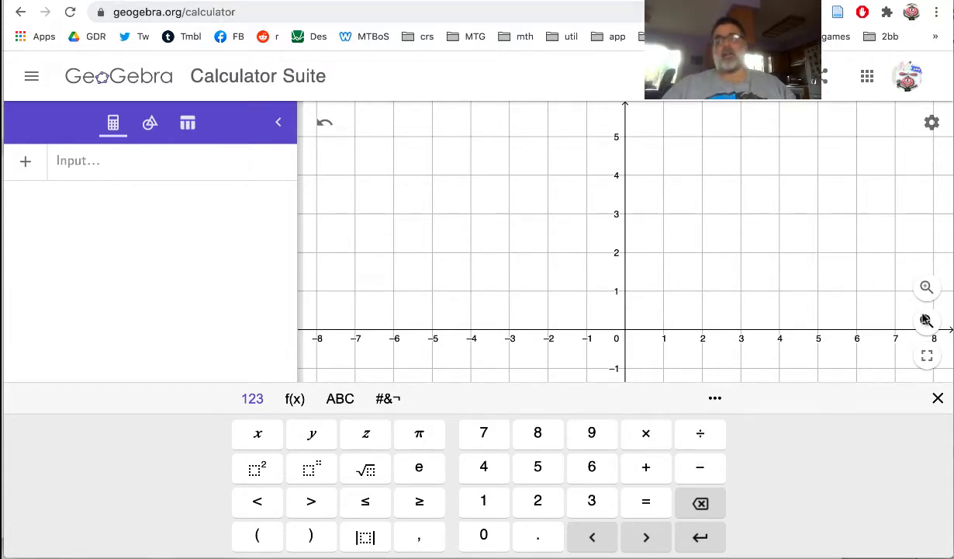
Step: Launch the desktop GeoGebra Classic 5 from the dock
{"action": "mouse_move", "coordinate": [950, 177]}
{"action": "left_click", "coordinate": [949, 150]}
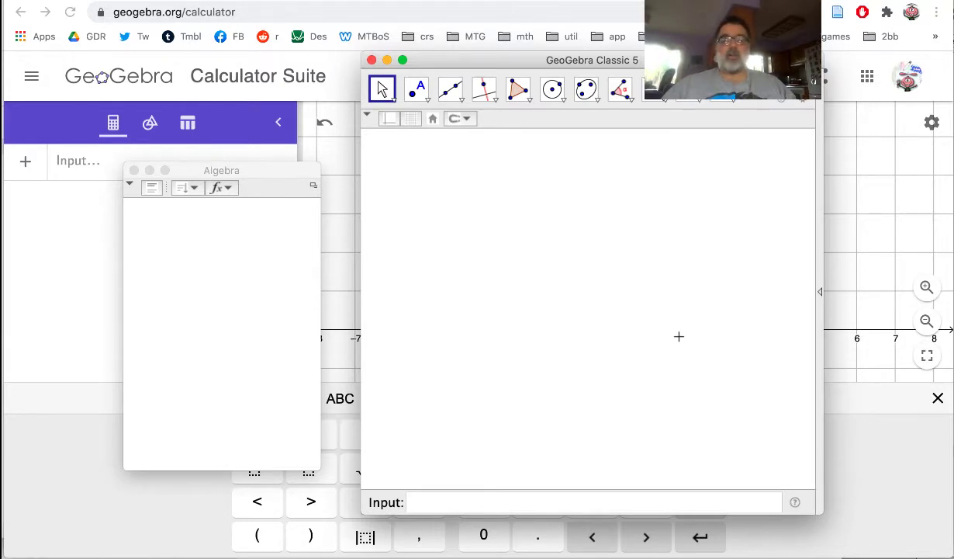
Step: Hide the GeoGebra Classic 5 windows and return to the web Calculator Suite
{"action": "left_click", "coordinate": [869, 232]}
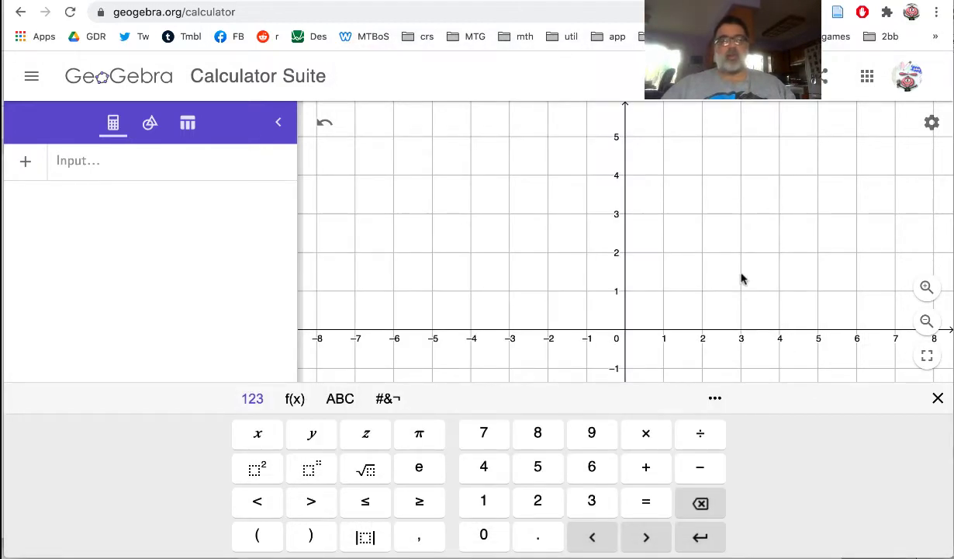
Step: Close the on-screen keyboard, hide the axes and set the grid to No Grid
{"action": "left_click", "coordinate": [938, 398]}
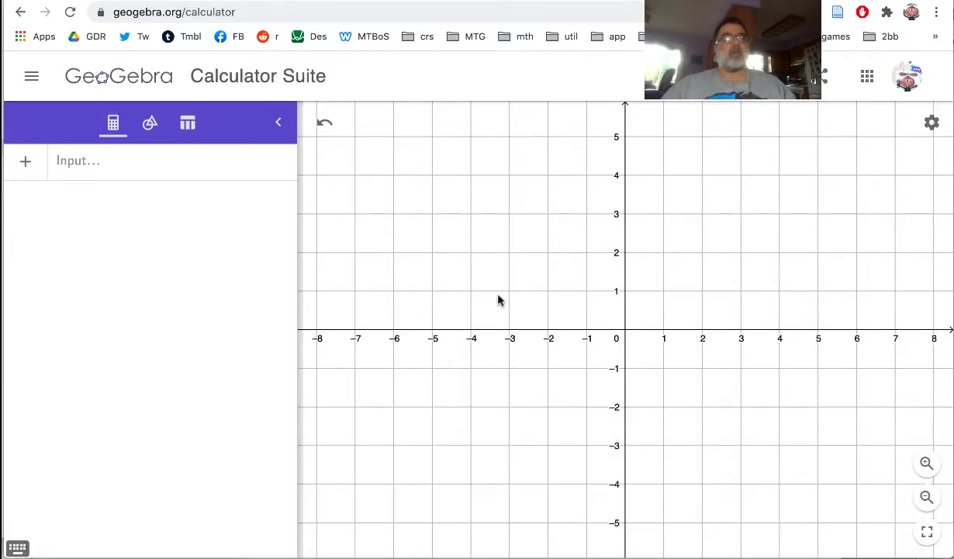
{"action": "left_click", "coordinate": [931, 122]}
{"action": "left_click", "coordinate": [803, 130]}
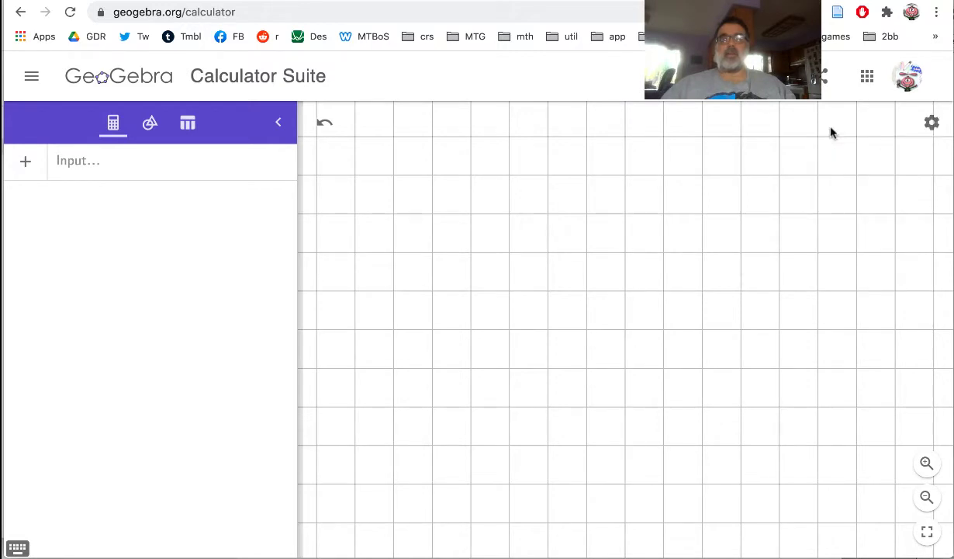
{"action": "left_click", "coordinate": [932, 124]}
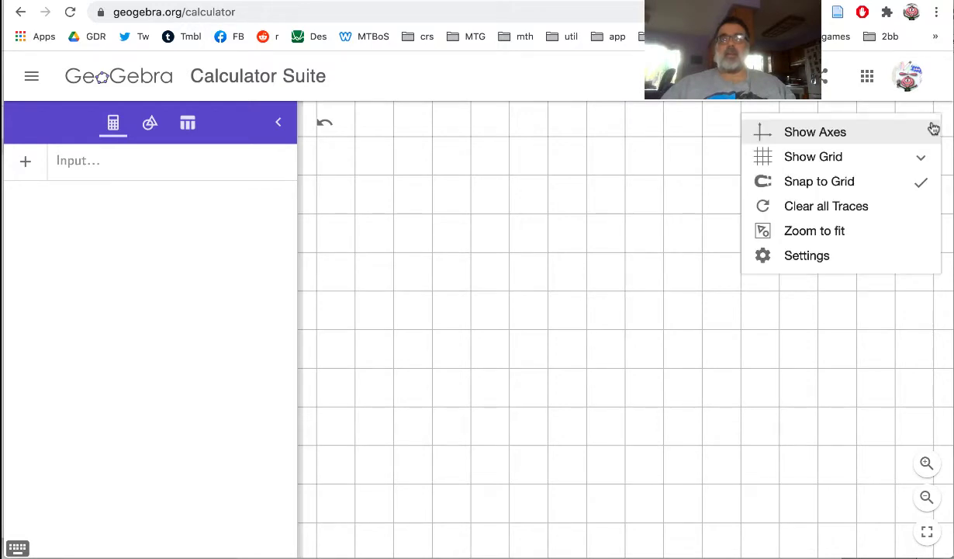
{"action": "left_click", "coordinate": [852, 157]}
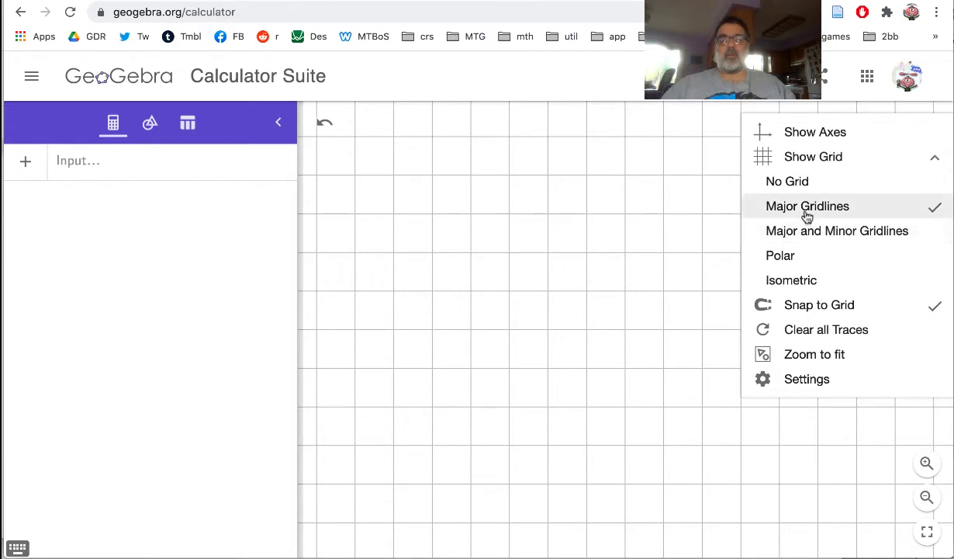
{"action": "left_click", "coordinate": [772, 182]}
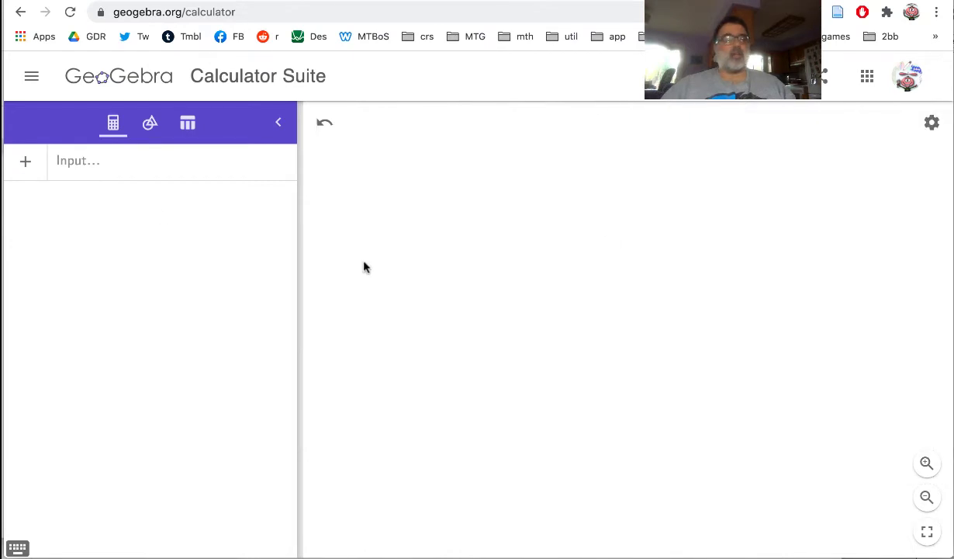
Step: Open the Tools panel and expand it with MORE to show every construction tool
{"action": "left_click", "coordinate": [149, 126]}
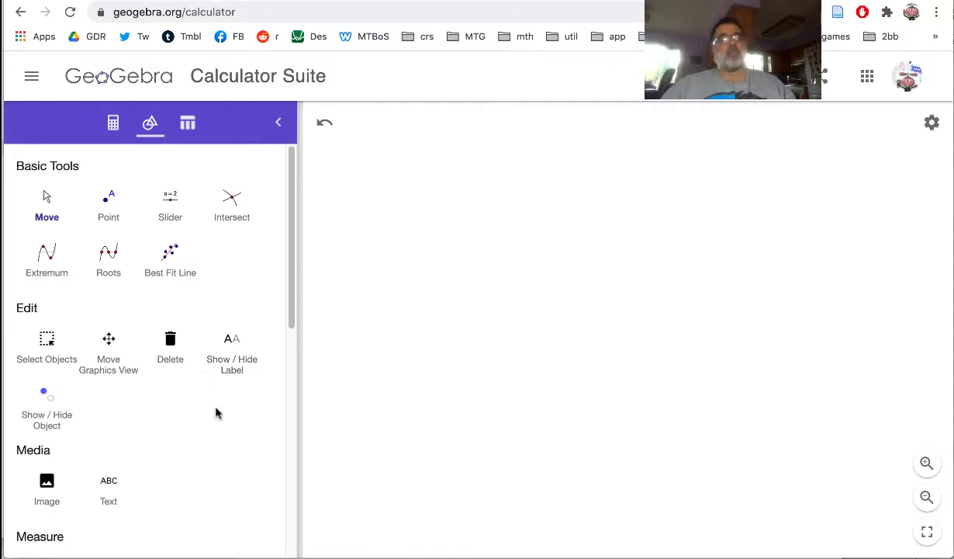
{"action": "scroll", "coordinate": [215, 412], "scroll_direction": "down", "scroll_amount": 6}
{"action": "scroll", "coordinate": [218, 415], "scroll_direction": "down", "scroll_amount": 1}
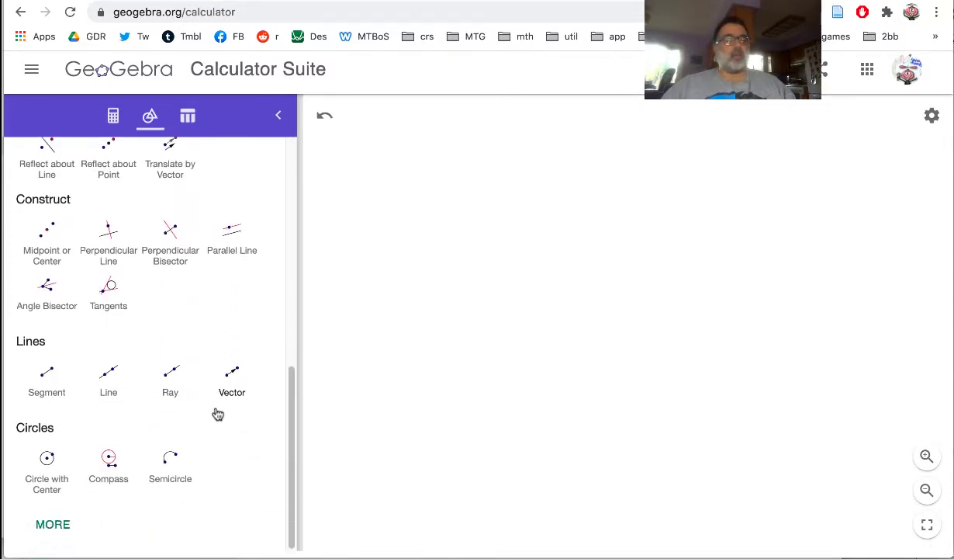
{"action": "left_click", "coordinate": [58, 531]}
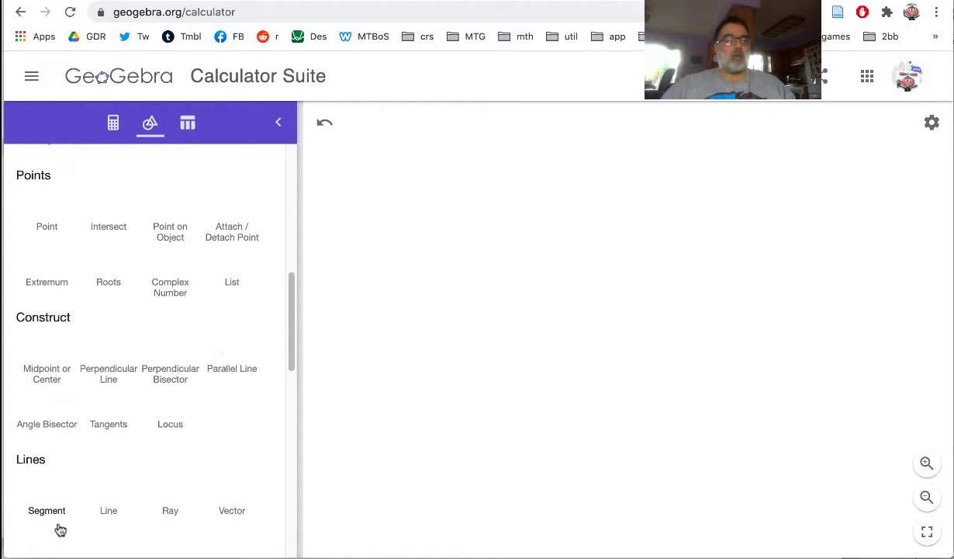
{"action": "scroll", "coordinate": [194, 454], "scroll_direction": "up", "scroll_amount": 10}
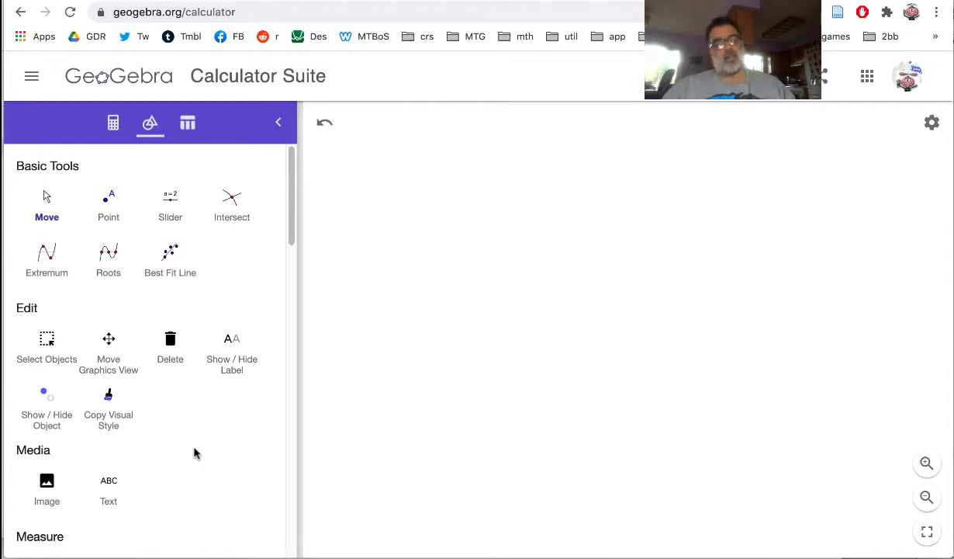
{"action": "scroll", "coordinate": [194, 454], "scroll_direction": "down", "scroll_amount": 5}
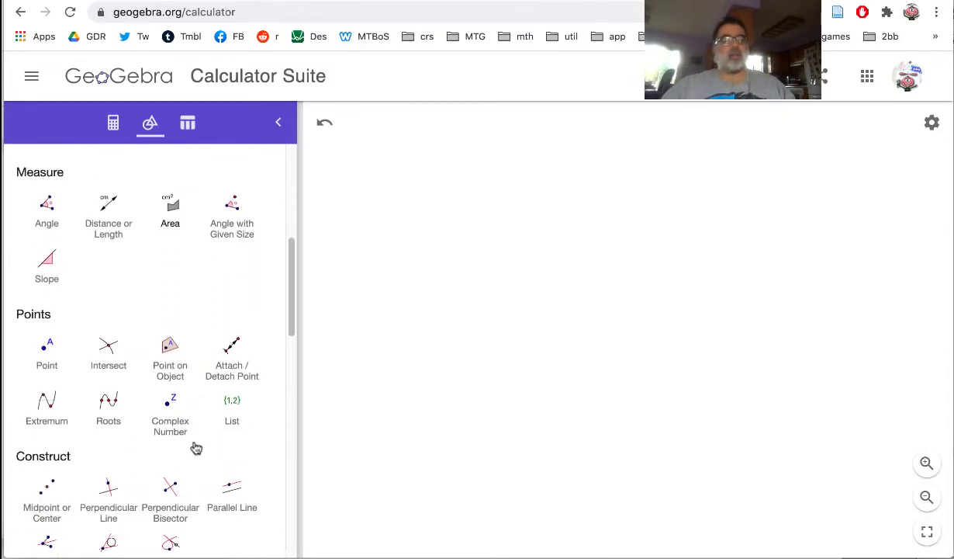
{"action": "scroll", "coordinate": [196, 449], "scroll_direction": "down", "scroll_amount": 5}
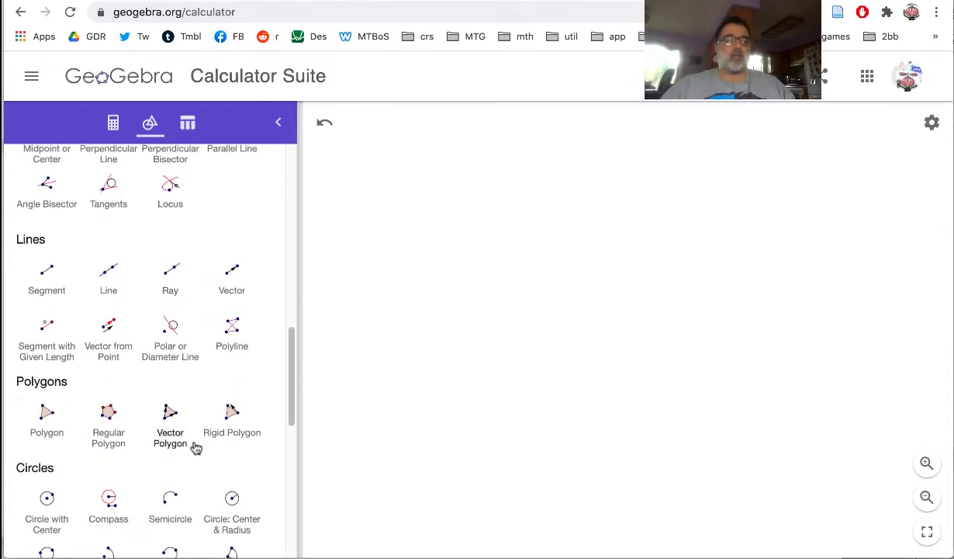
Step: Draw triangle ABC with the Polygon tool, closing it back at vertex A
{"action": "left_click", "coordinate": [46, 411]}
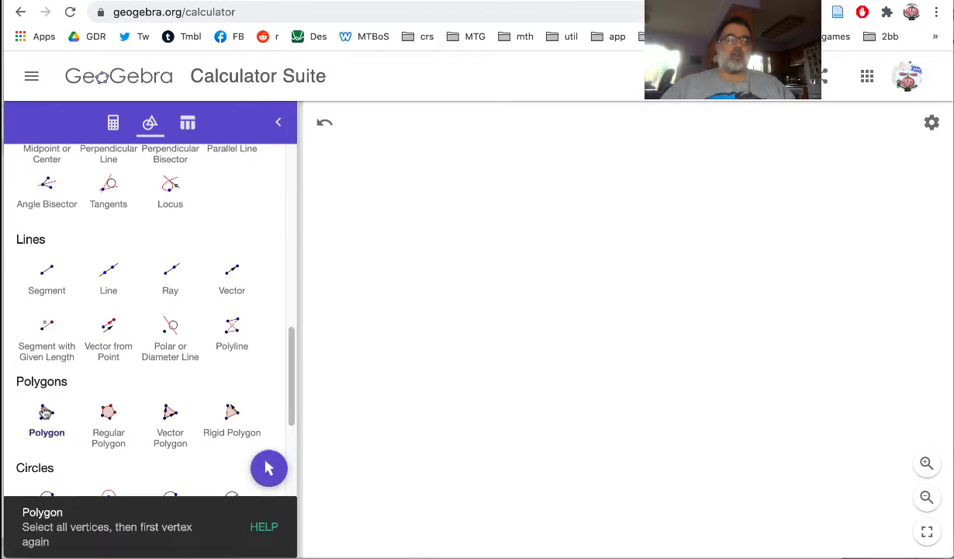
{"action": "left_click", "coordinate": [551, 223]}
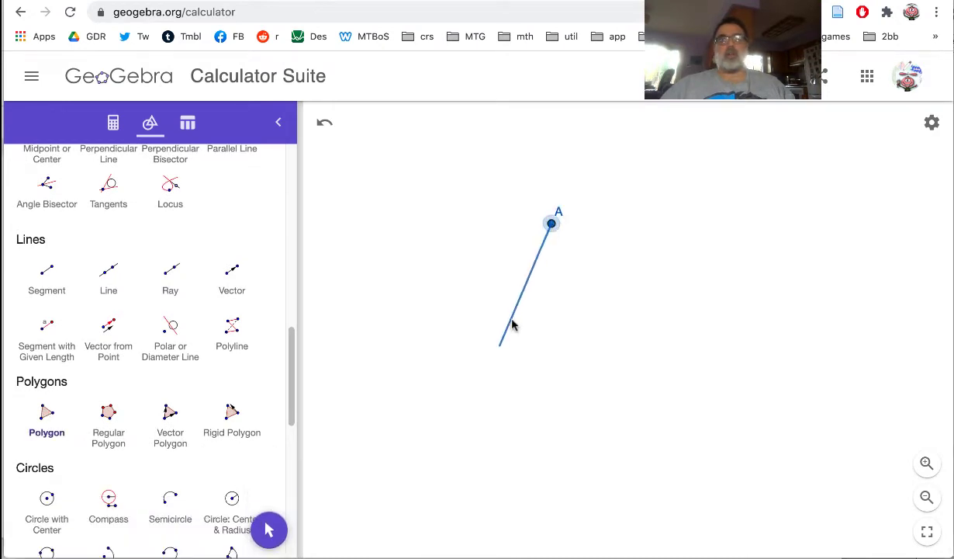
{"action": "left_click", "coordinate": [495, 358]}
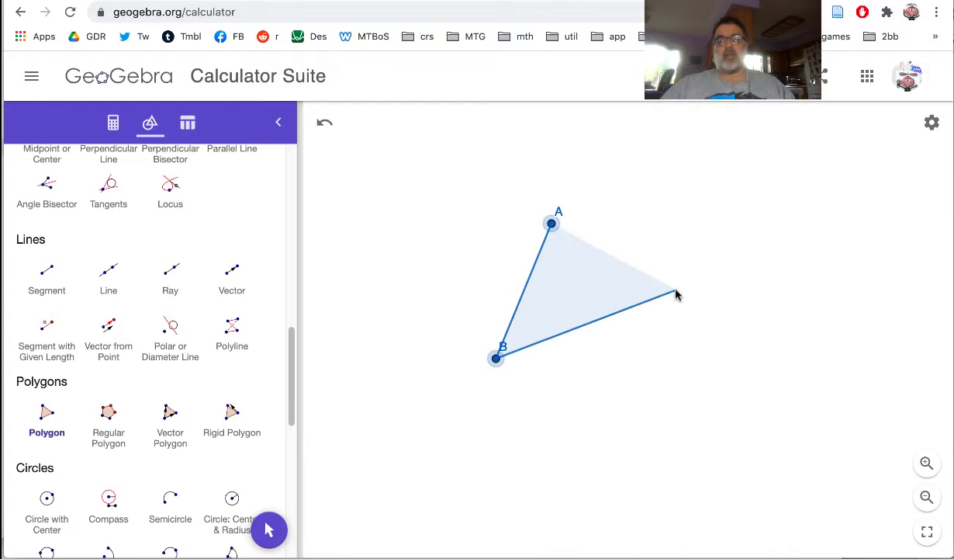
{"action": "left_click", "coordinate": [676, 291]}
{"action": "left_click", "coordinate": [551, 224]}
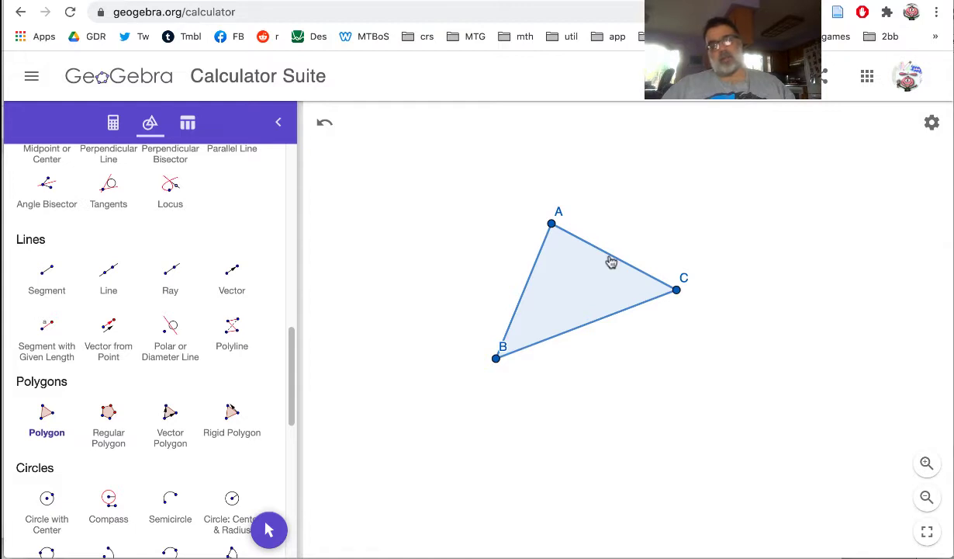
Step: With the Midpoint tool, mark D on side AB, E on BC and F on CA
{"action": "scroll", "coordinate": [202, 367], "scroll_direction": "down", "scroll_amount": 1}
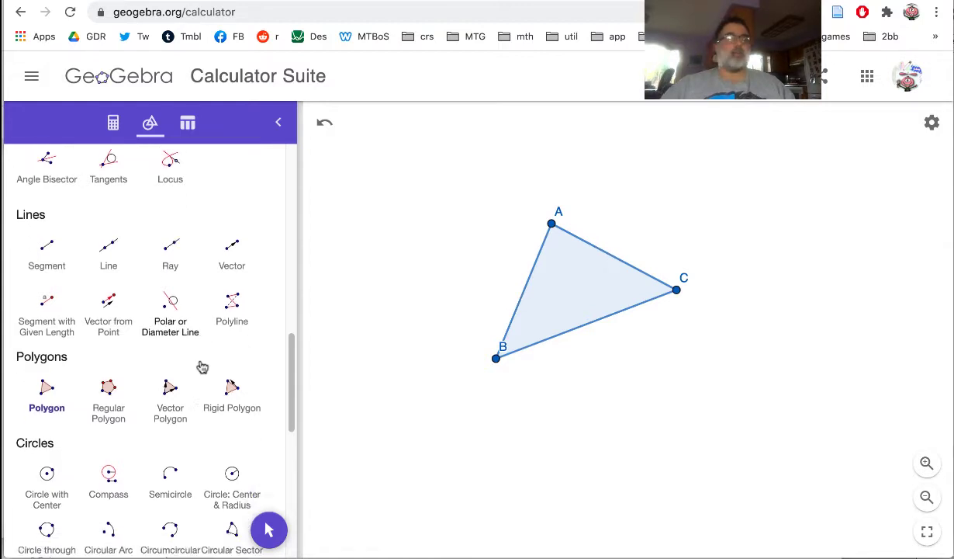
{"action": "scroll", "coordinate": [202, 366], "scroll_direction": "down", "scroll_amount": 5}
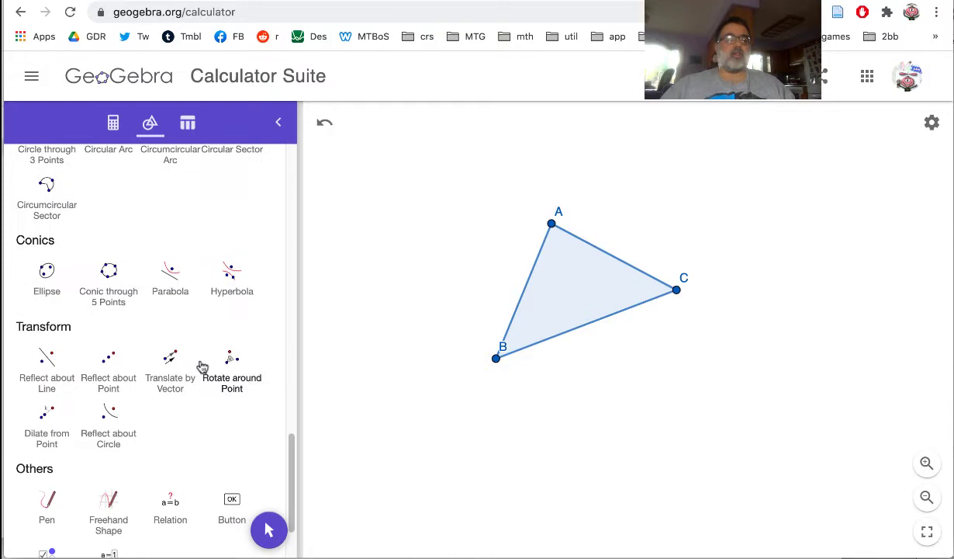
{"action": "scroll", "coordinate": [138, 337], "scroll_direction": "up", "scroll_amount": 3}
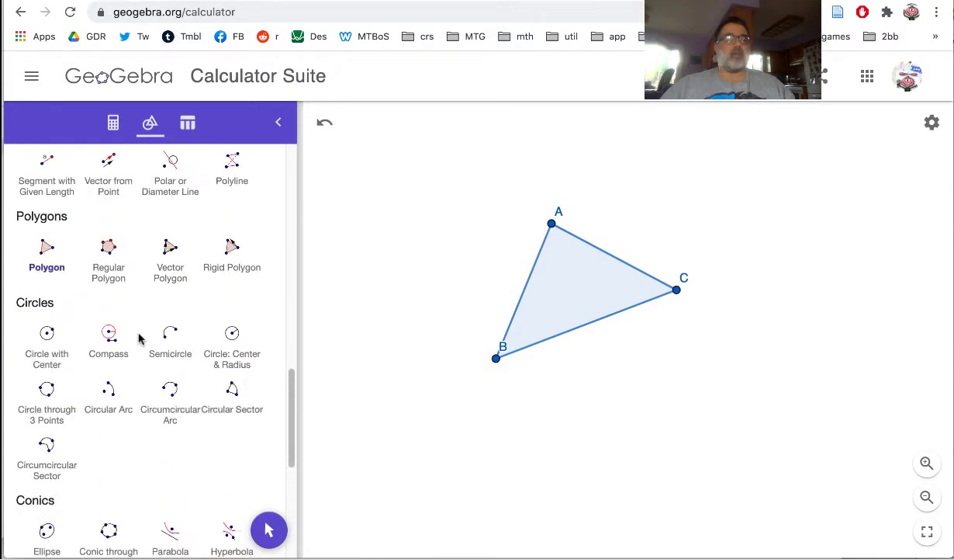
{"action": "scroll", "coordinate": [139, 337], "scroll_direction": "up", "scroll_amount": 4}
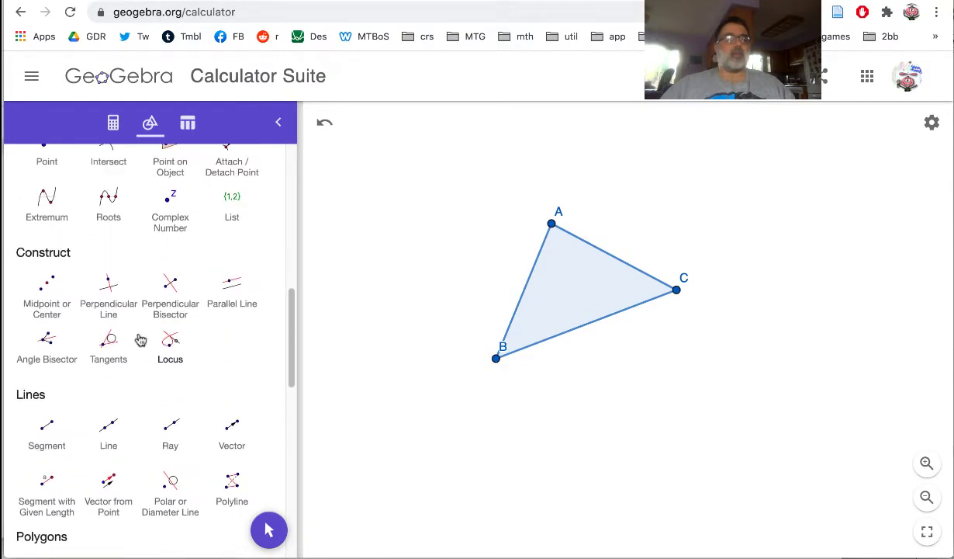
{"action": "left_click", "coordinate": [49, 302]}
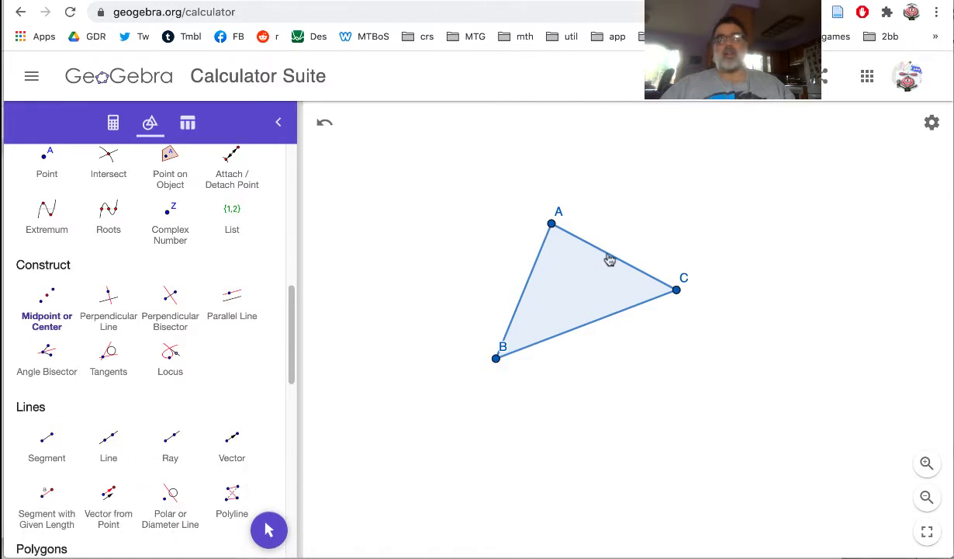
{"action": "left_click", "coordinate": [551, 225]}
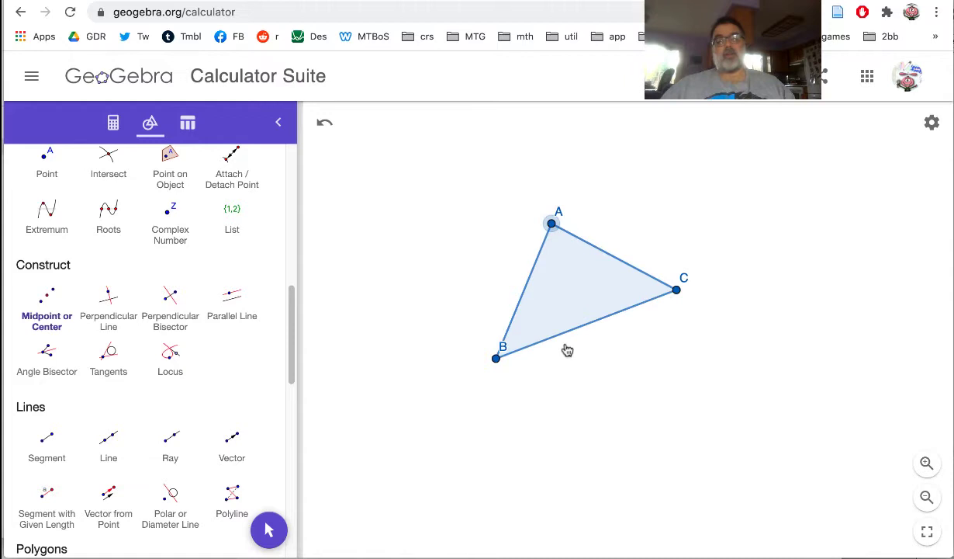
{"action": "left_click", "coordinate": [497, 358]}
{"action": "left_click", "coordinate": [496, 358]}
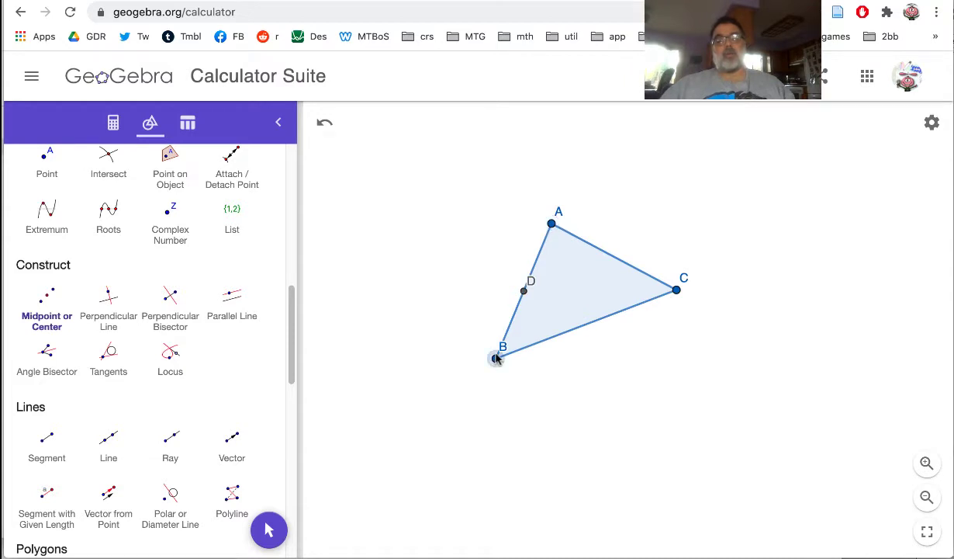
{"action": "left_click", "coordinate": [677, 289]}
{"action": "left_click", "coordinate": [677, 290]}
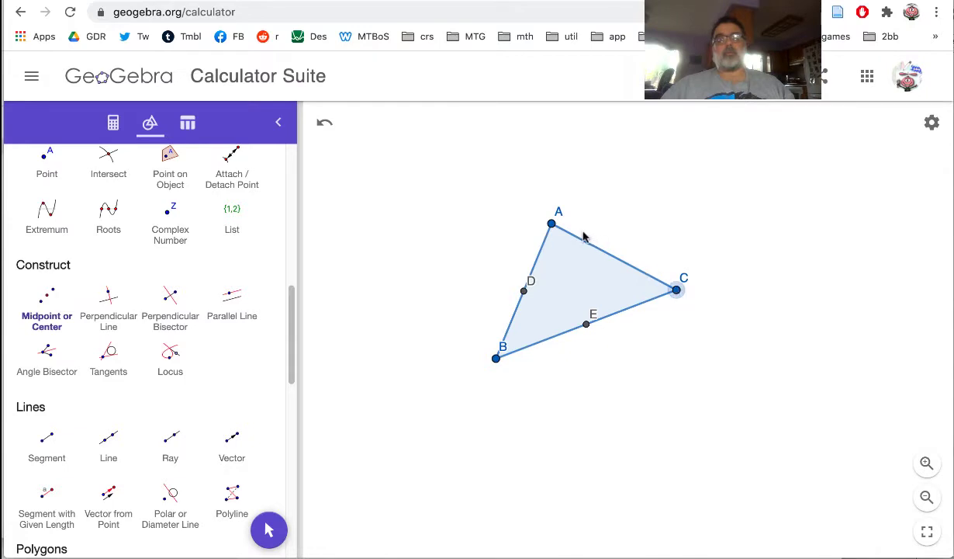
{"action": "left_click", "coordinate": [553, 223]}
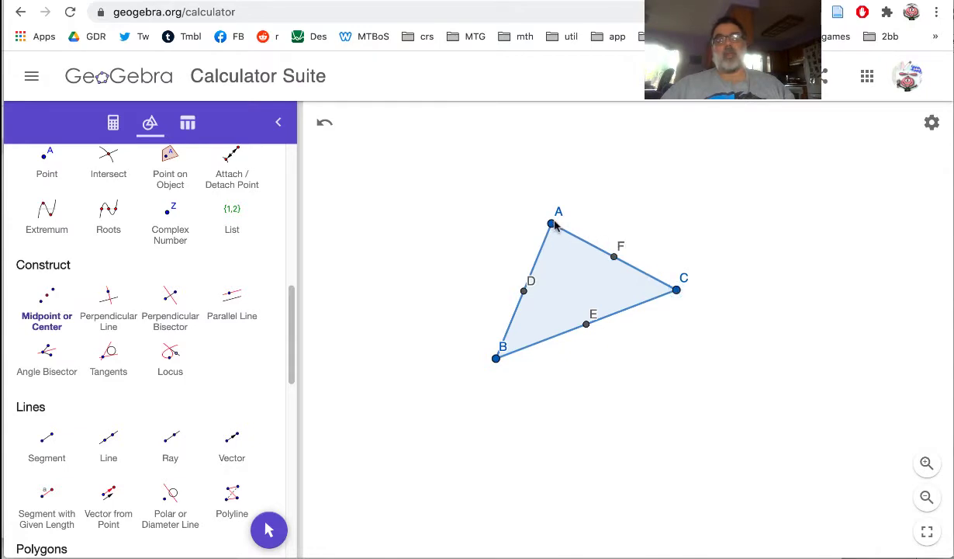
Step: Rotate triangle ABC 180° about midpoint D with Rotate around Point
{"action": "scroll", "coordinate": [249, 450], "scroll_direction": "down", "scroll_amount": 7}
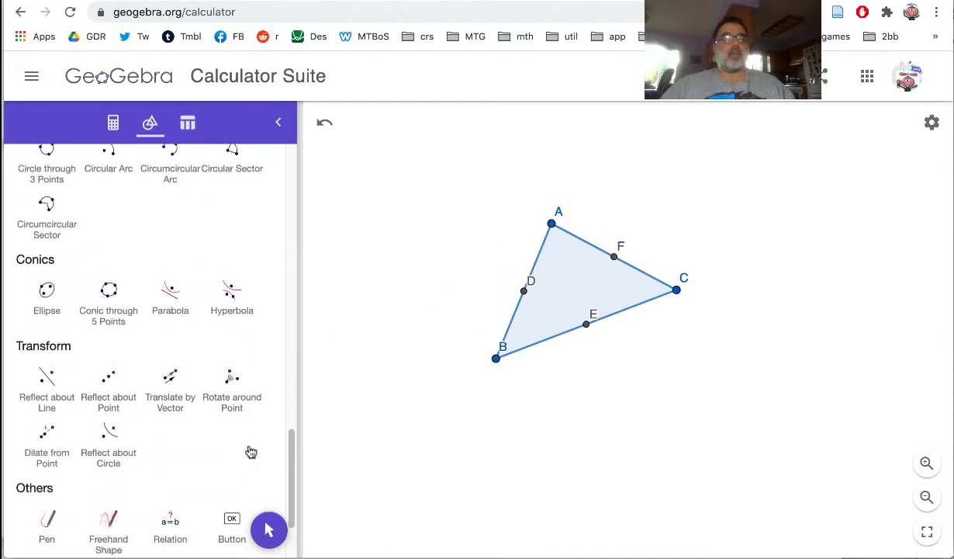
{"action": "scroll", "coordinate": [250, 453], "scroll_direction": "down", "scroll_amount": 3}
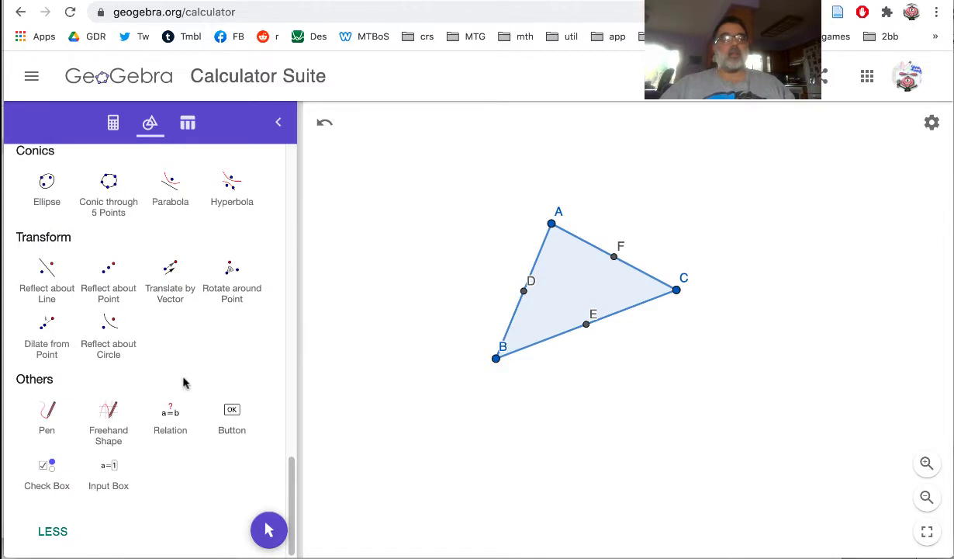
{"action": "scroll", "coordinate": [205, 339], "scroll_direction": "up", "scroll_amount": 1}
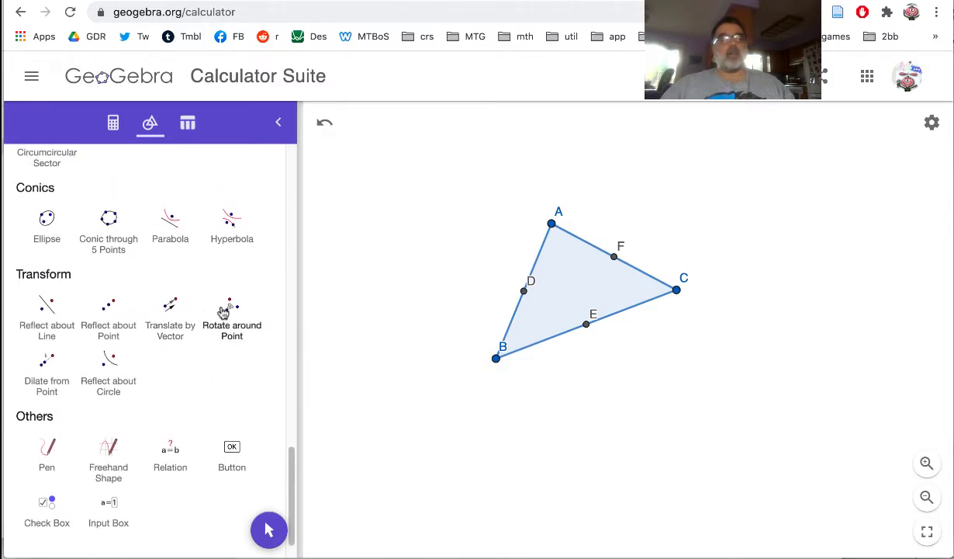
{"action": "left_click", "coordinate": [232, 318]}
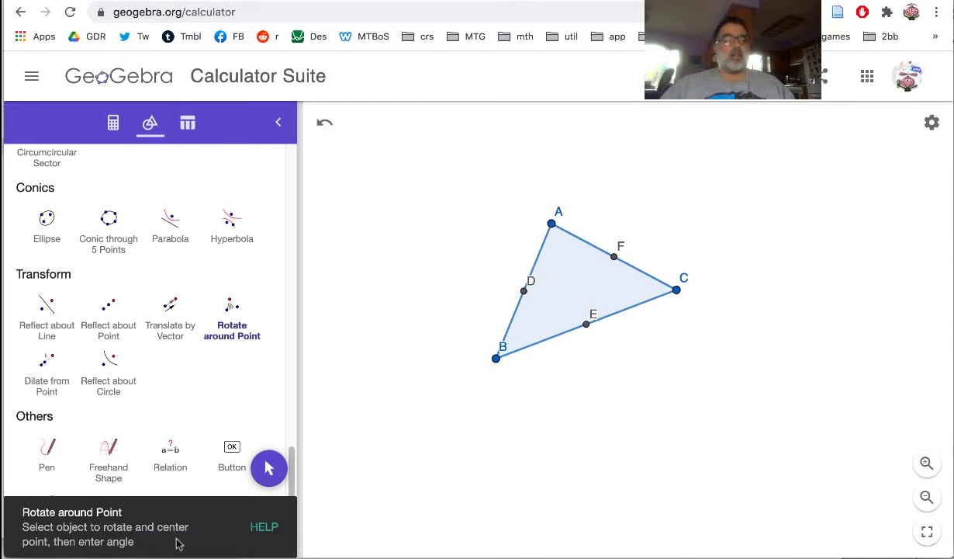
{"action": "left_click", "coordinate": [598, 284]}
{"action": "left_click", "coordinate": [524, 291]}
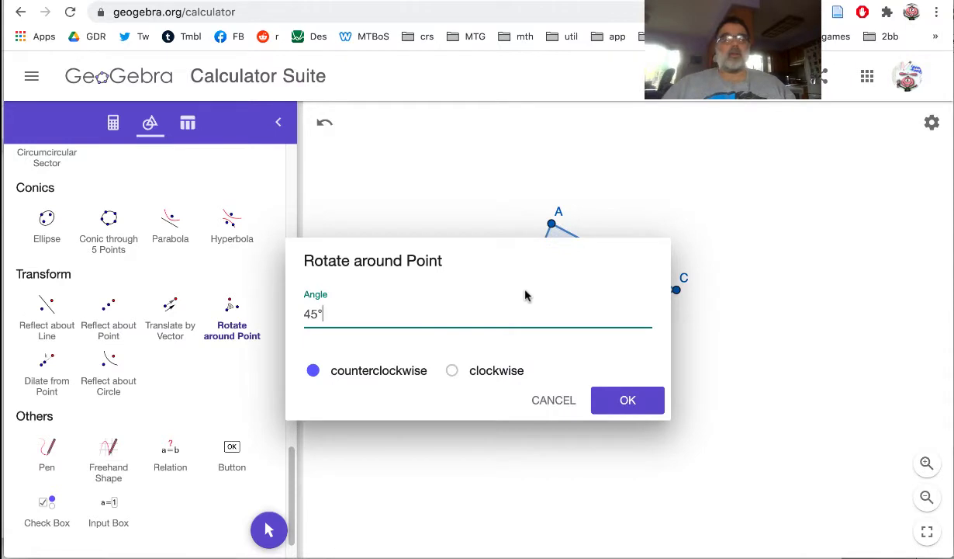
{"action": "key", "text": "BackSpace"}
{"action": "key", "text": "BackSpace"}
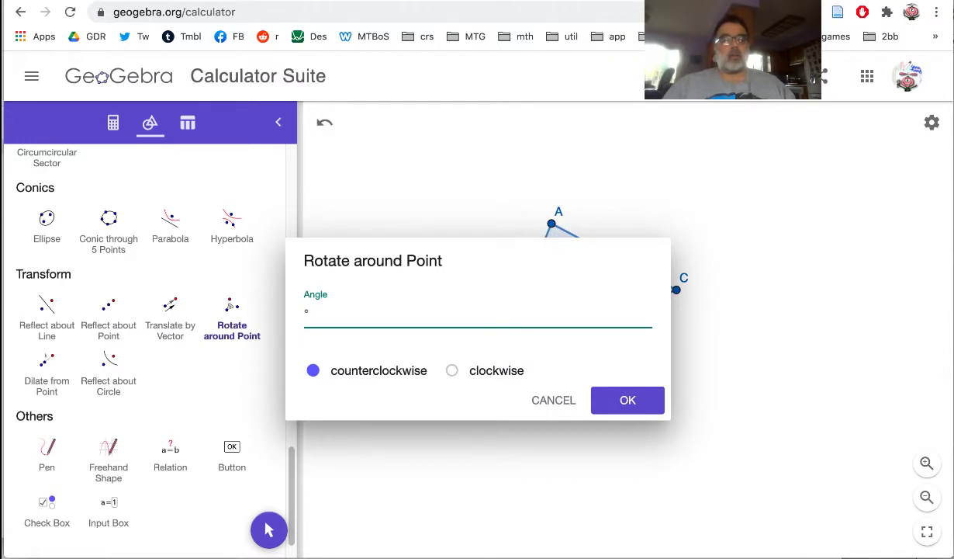
{"action": "type", "text": "180"}
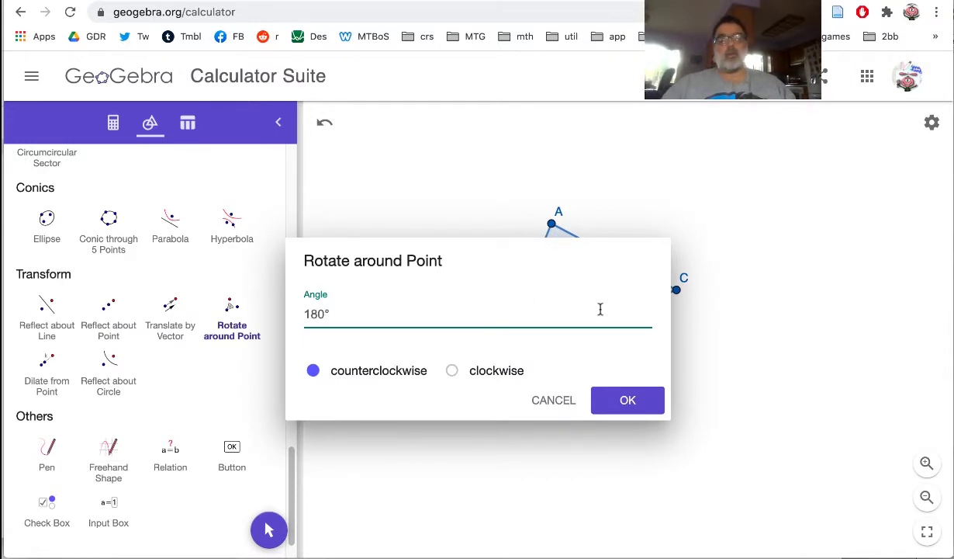
{"action": "left_click", "coordinate": [630, 401]}
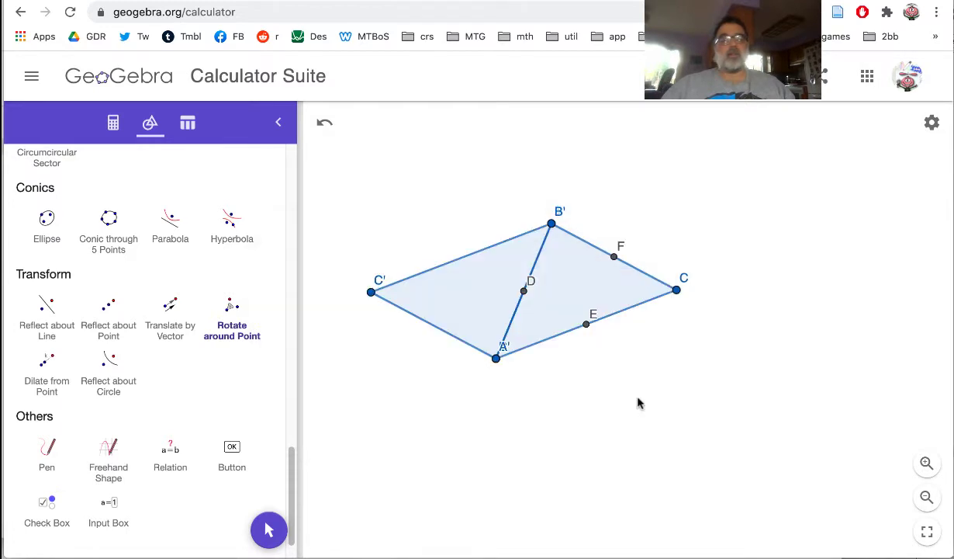
Step: Rotate the triangle 180° about midpoint E
{"action": "left_click", "coordinate": [586, 324]}
{"action": "key", "text": "BackSpace"}
{"action": "key", "text": "BackSpace"}
{"action": "type", "text": "180"}
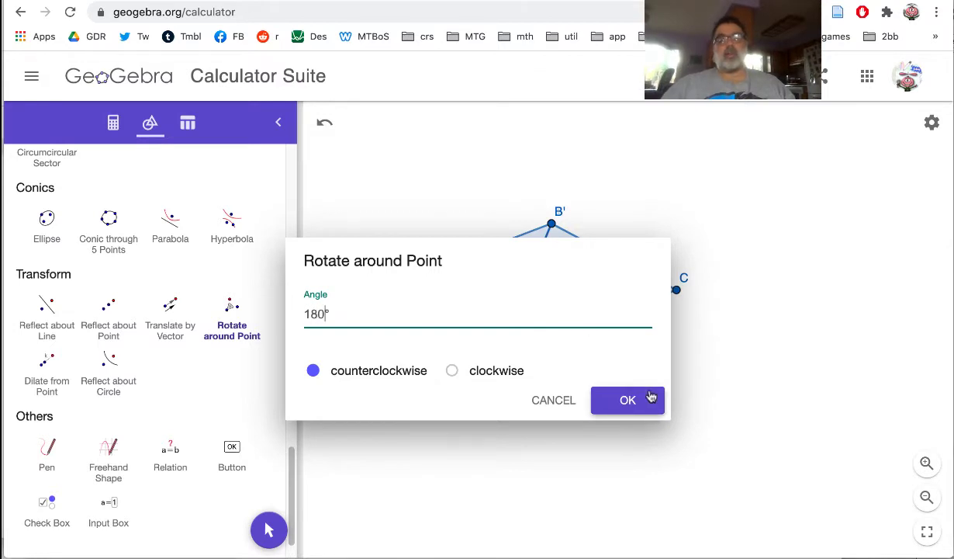
{"action": "left_click", "coordinate": [625, 394]}
Step: Select the polygon and midpoint F and enter a 180° rotation angle
{"action": "left_click", "coordinate": [602, 278]}
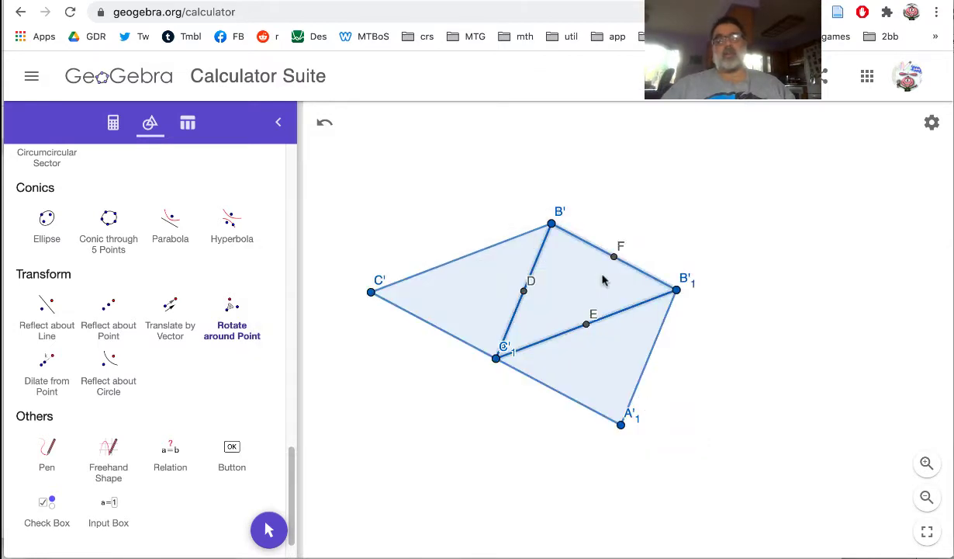
{"action": "left_click", "coordinate": [614, 258]}
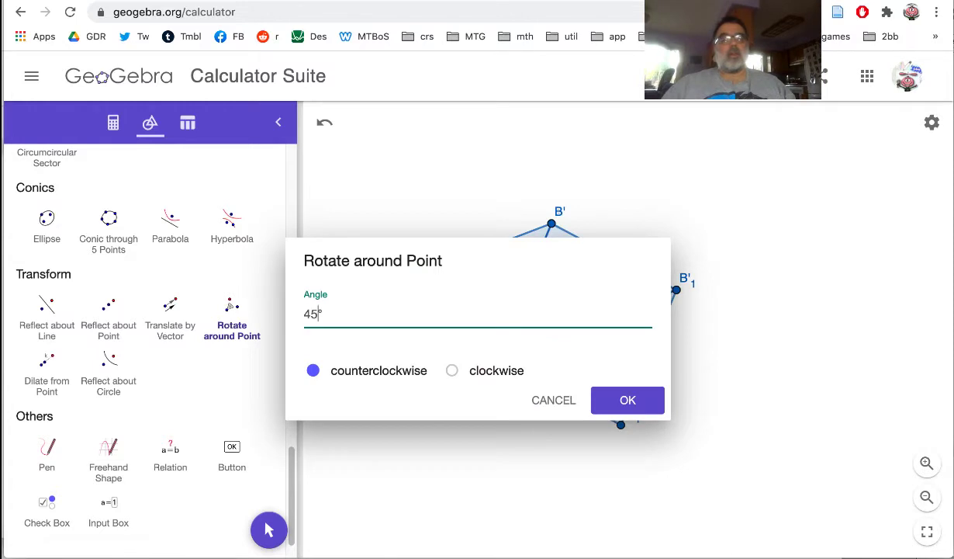
{"action": "key", "text": "BackSpace"}
{"action": "key", "text": "BackSpace"}
{"action": "type", "text": "180"}
Step: Confirm the 180° rotation about F, then drag vertices C'2 and C'1 to reshape the tiling
{"action": "left_click", "coordinate": [629, 400]}
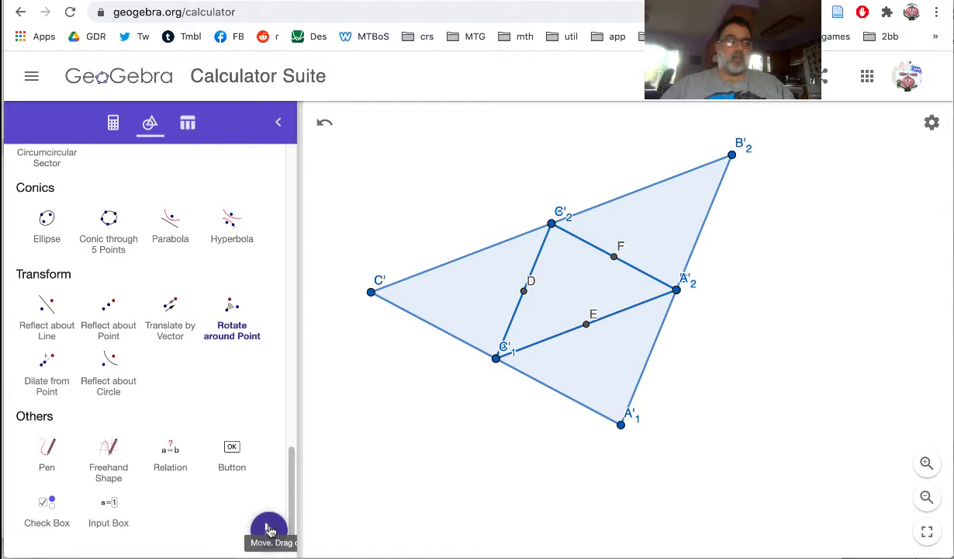
{"action": "left_click", "coordinate": [268, 529]}
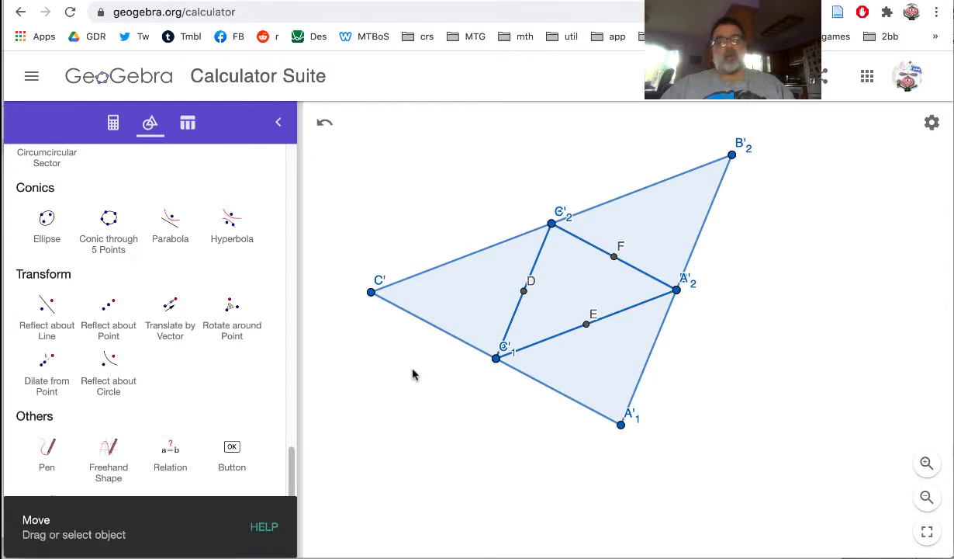
{"action": "left_click", "coordinate": [373, 292]}
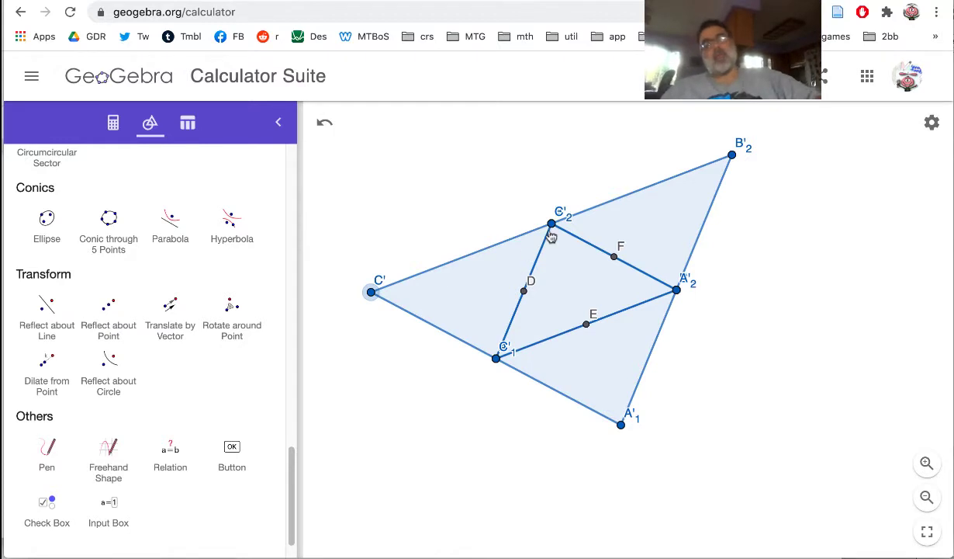
{"action": "left_click_drag", "start_coordinate": [551, 224], "coordinate": [487, 265]}
{"action": "left_click_drag", "start_coordinate": [496, 362], "coordinate": [559, 409]}
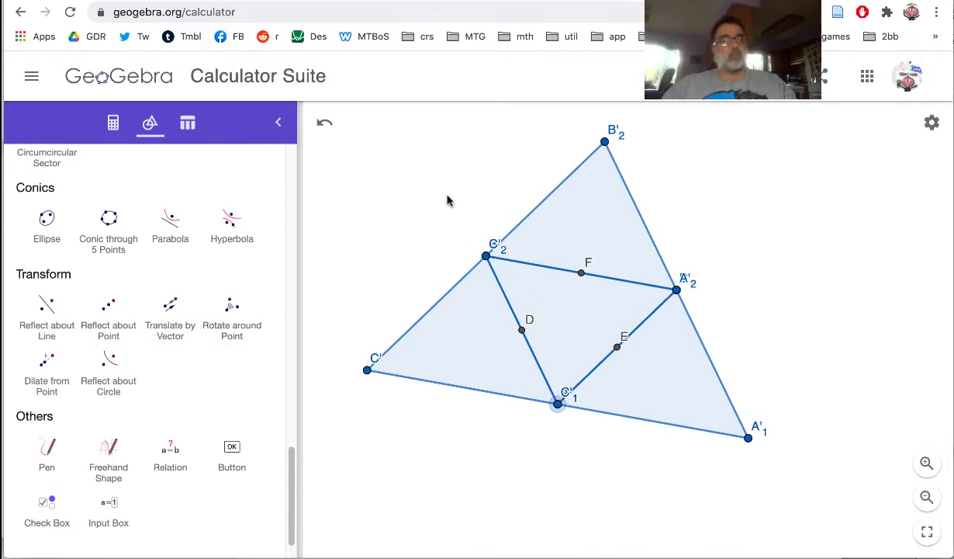
Step: Reload the page and confirm discarding the old construction
{"action": "left_click", "coordinate": [311, 13]}
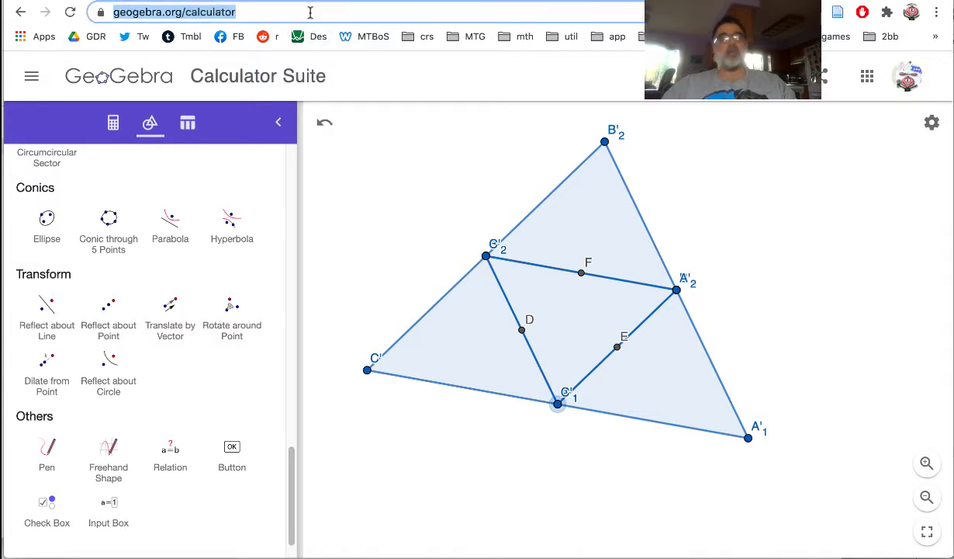
{"action": "key", "text": "Return"}
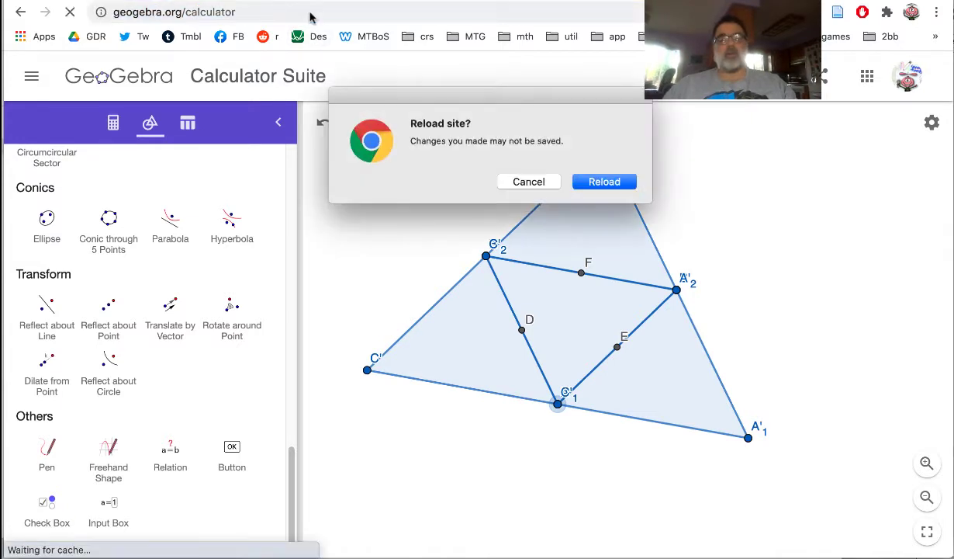
{"action": "left_click", "coordinate": [604, 182]}
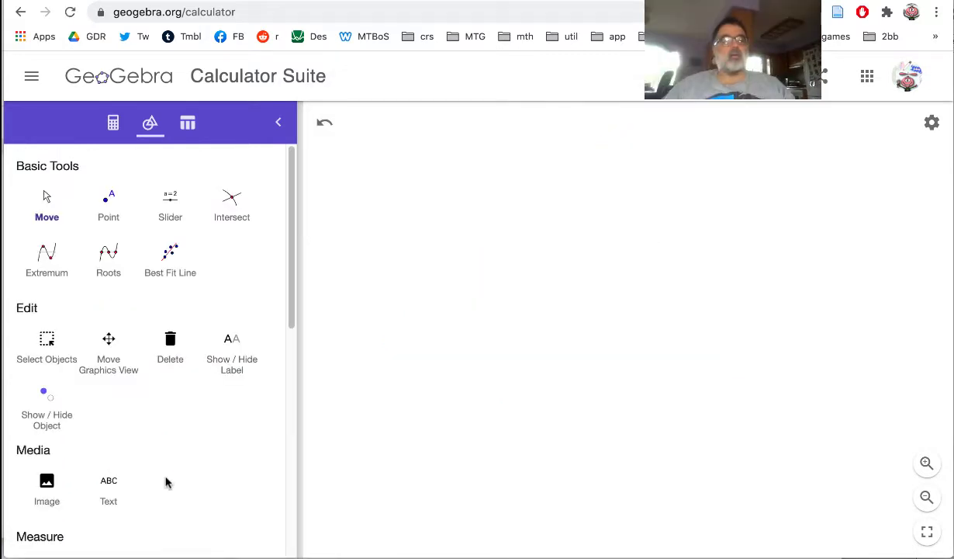
Step: Place three free points A, B and C with the Point tool
{"action": "left_click", "coordinate": [107, 202]}
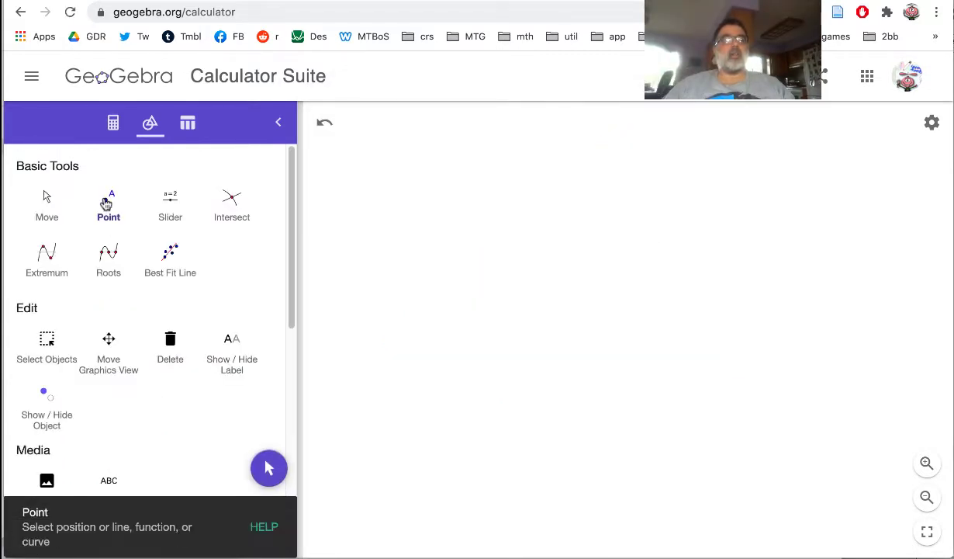
{"action": "left_click", "coordinate": [563, 234]}
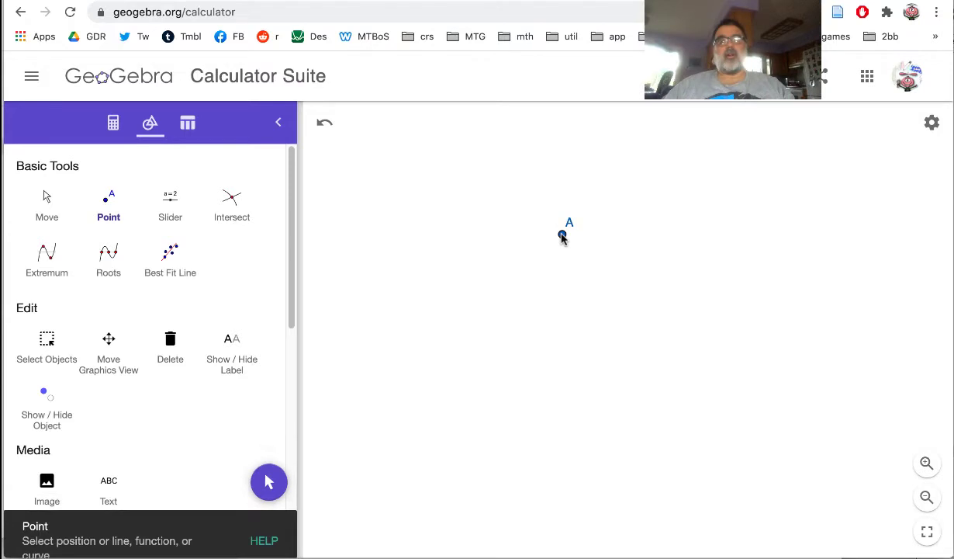
{"action": "left_click", "coordinate": [512, 377]}
{"action": "left_click", "coordinate": [711, 270]}
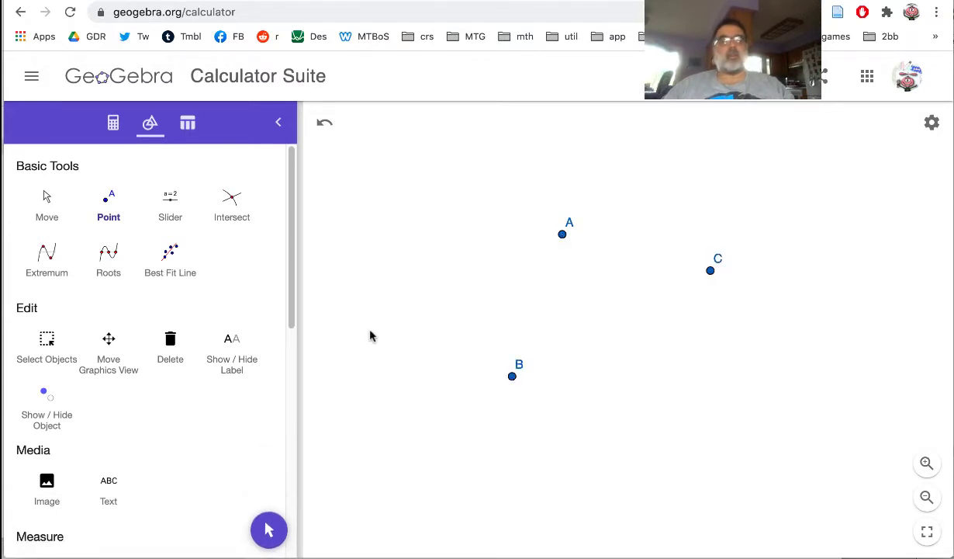
Step: Expand the tool list with MORE to show all construction tools
{"action": "scroll", "coordinate": [259, 419], "scroll_direction": "down", "scroll_amount": 10}
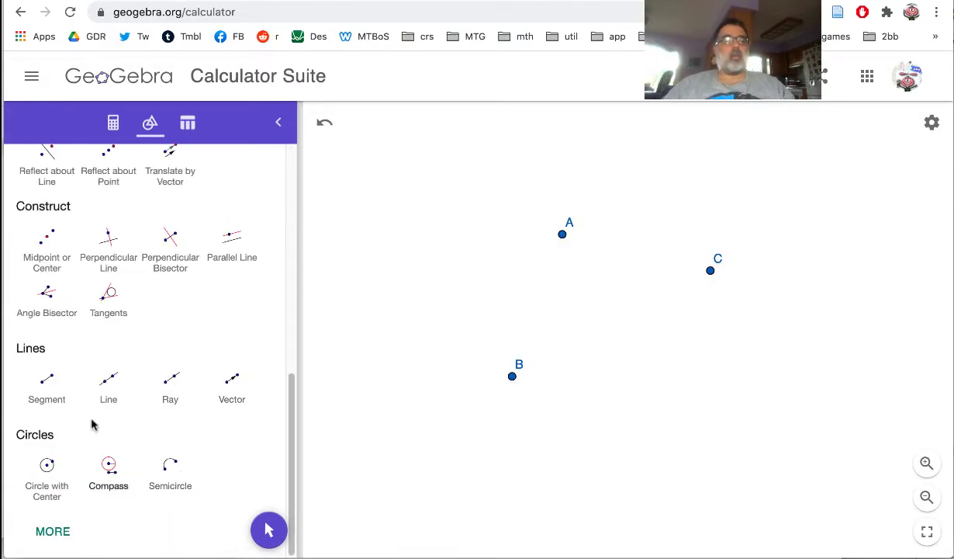
{"action": "left_click", "coordinate": [52, 532]}
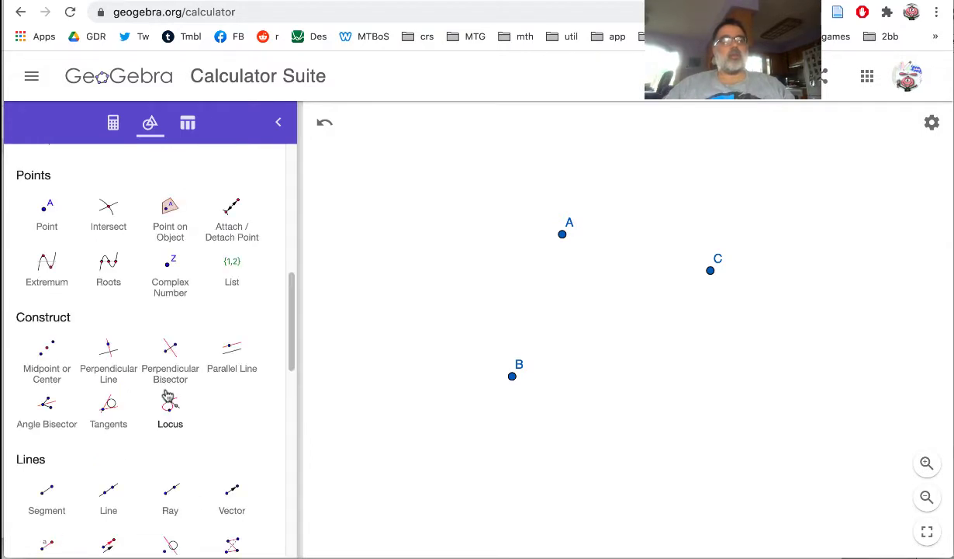
{"action": "scroll", "coordinate": [168, 396], "scroll_direction": "up", "scroll_amount": 6}
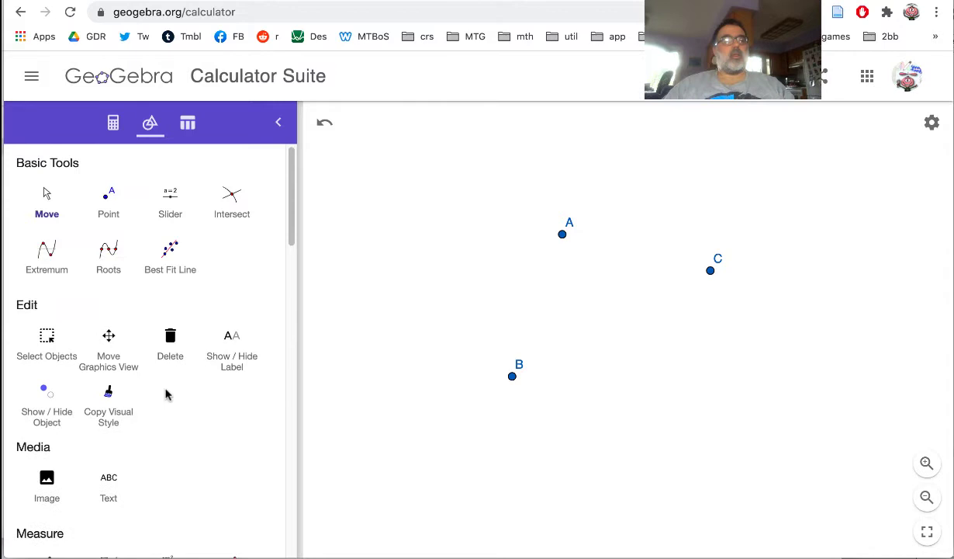
{"action": "scroll", "coordinate": [169, 396], "scroll_direction": "down", "scroll_amount": 6}
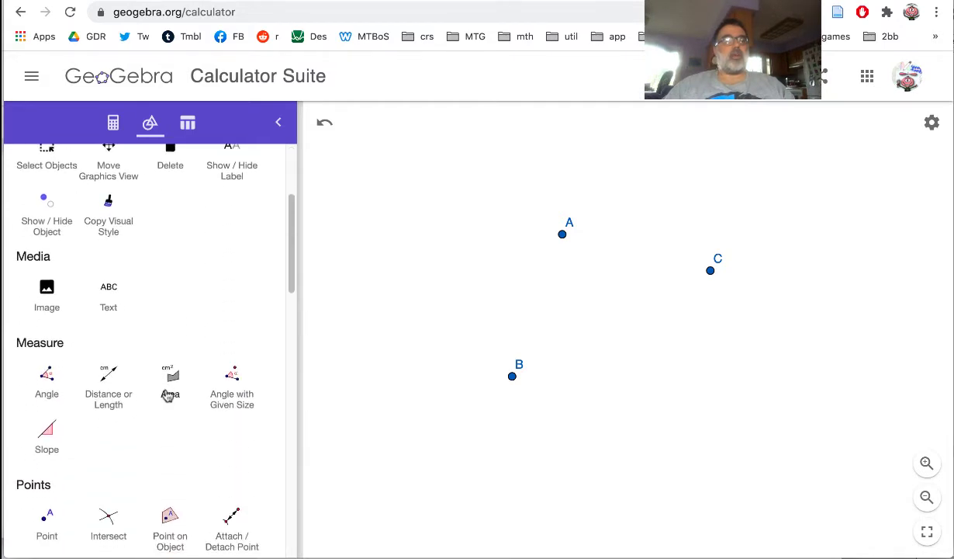
{"action": "scroll", "coordinate": [169, 396], "scroll_direction": "down", "scroll_amount": 8}
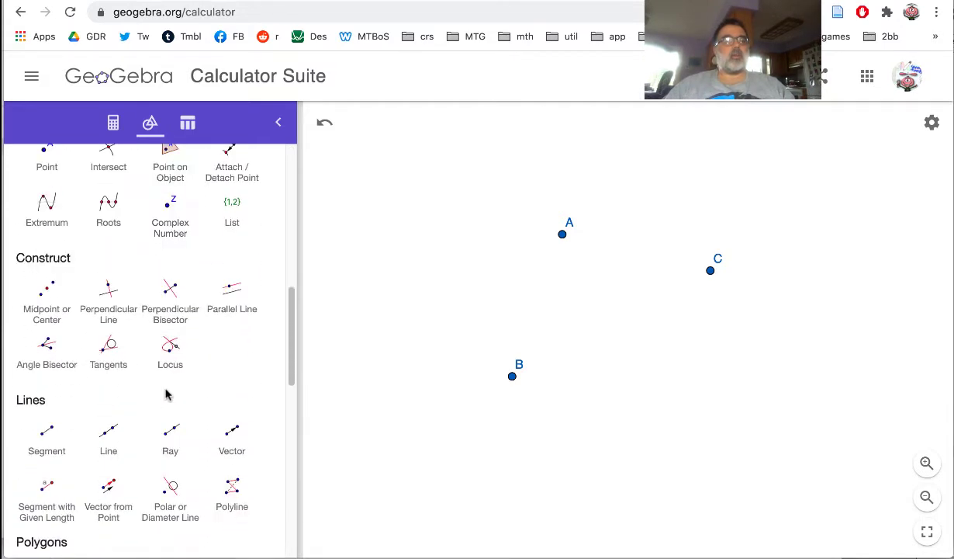
{"action": "scroll", "coordinate": [168, 396], "scroll_direction": "up", "scroll_amount": 3}
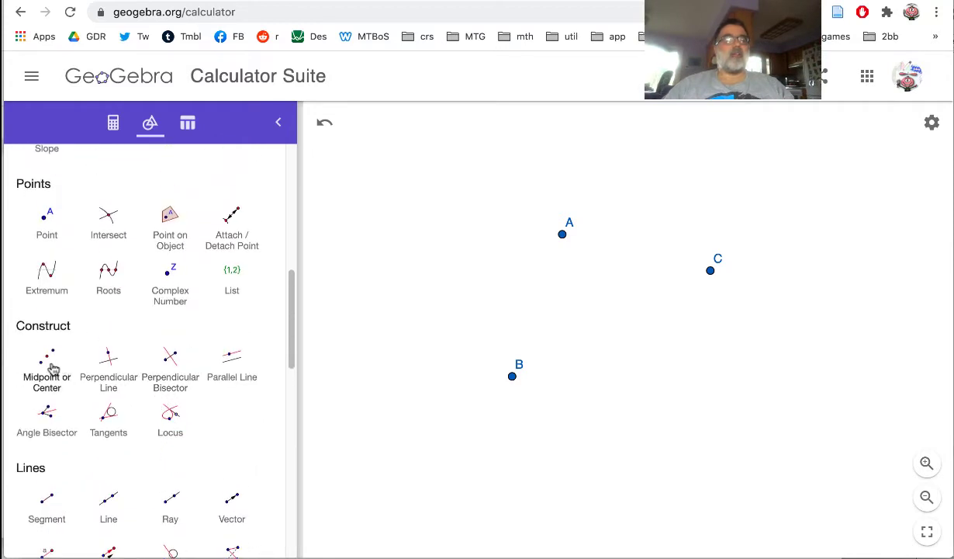
Step: Mark midpoints D on AB, E on BC and F on CA, then open the graphics view options
{"action": "left_click", "coordinate": [50, 364]}
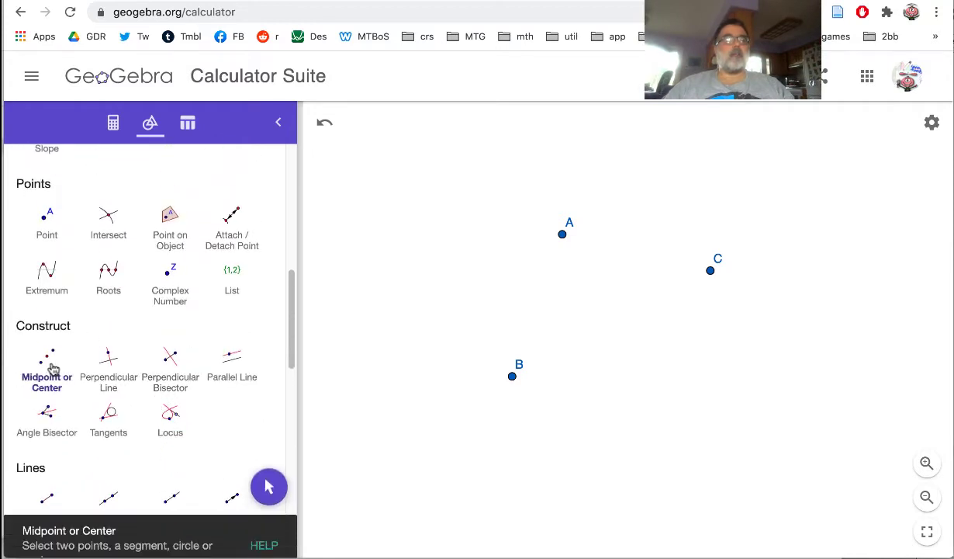
{"action": "left_click", "coordinate": [561, 237]}
{"action": "left_click", "coordinate": [512, 377]}
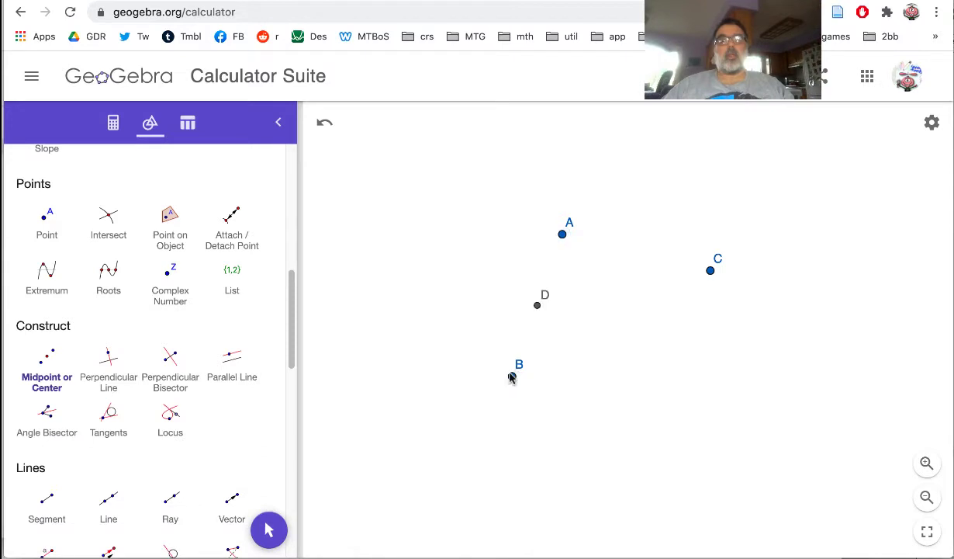
{"action": "left_click", "coordinate": [512, 377]}
{"action": "left_click", "coordinate": [711, 271]}
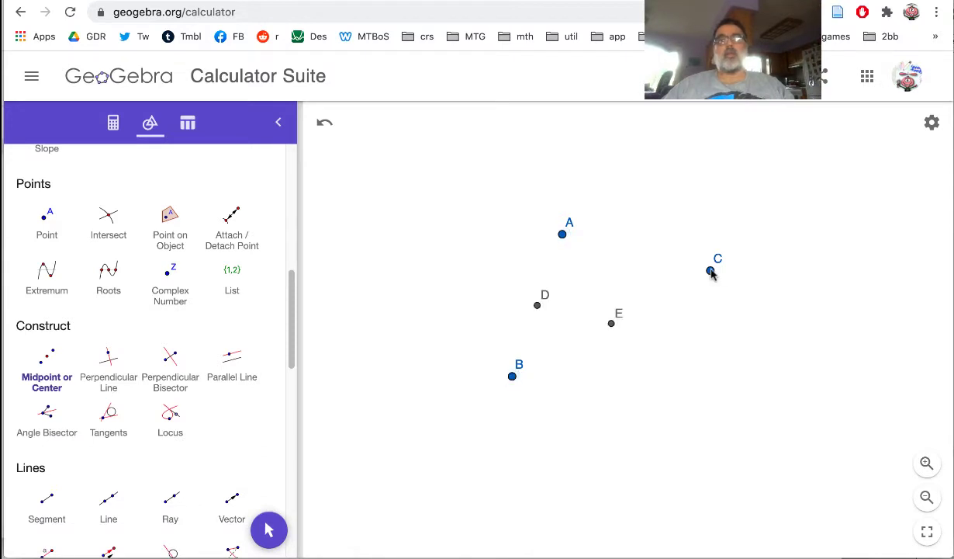
{"action": "left_click", "coordinate": [562, 235]}
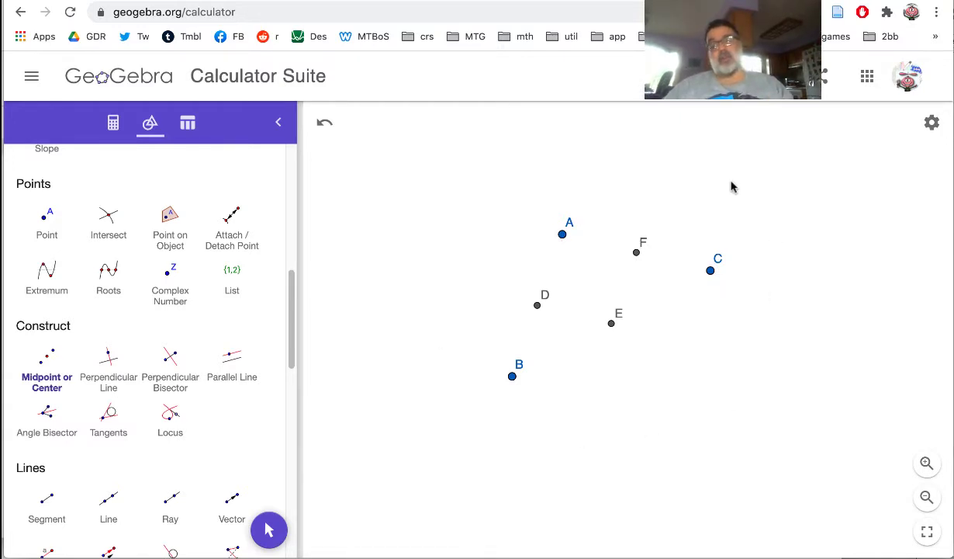
{"action": "left_click", "coordinate": [930, 128]}
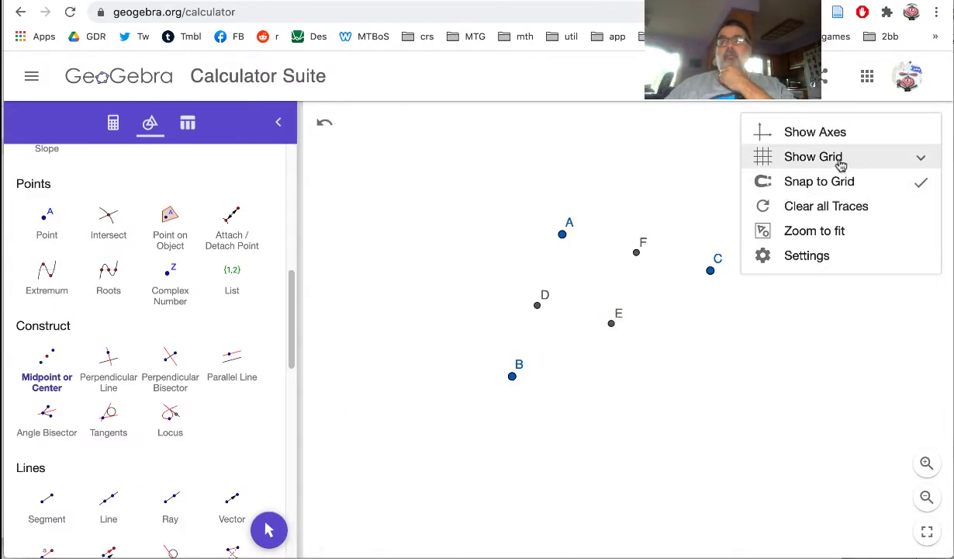
Step: Confirm the Global Labeling setting is New Points Only
{"action": "left_click", "coordinate": [824, 257]}
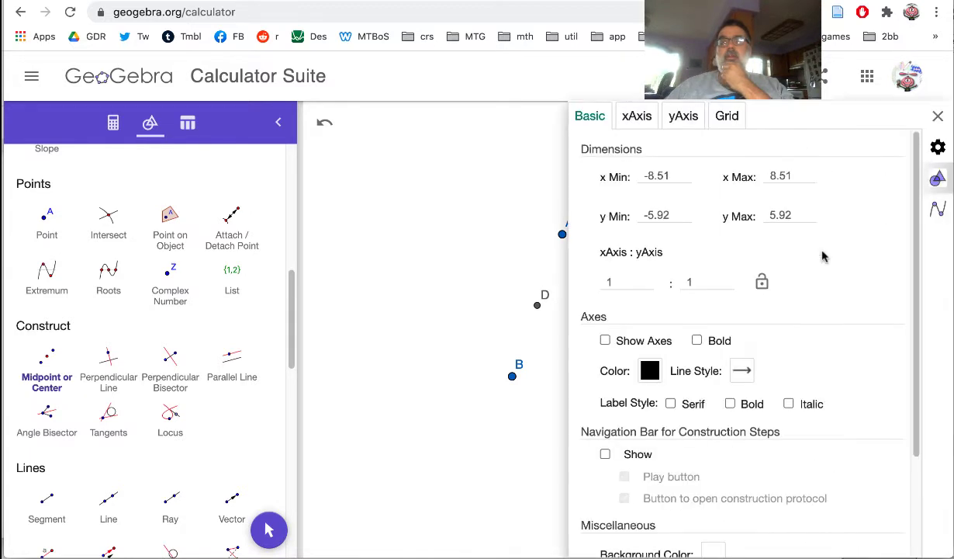
{"action": "left_click", "coordinate": [939, 147]}
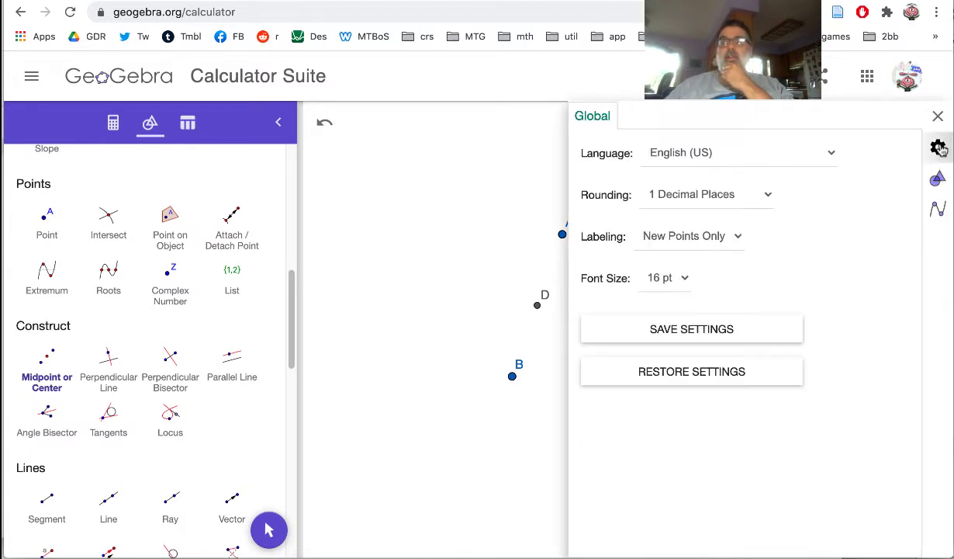
{"action": "left_click", "coordinate": [738, 241]}
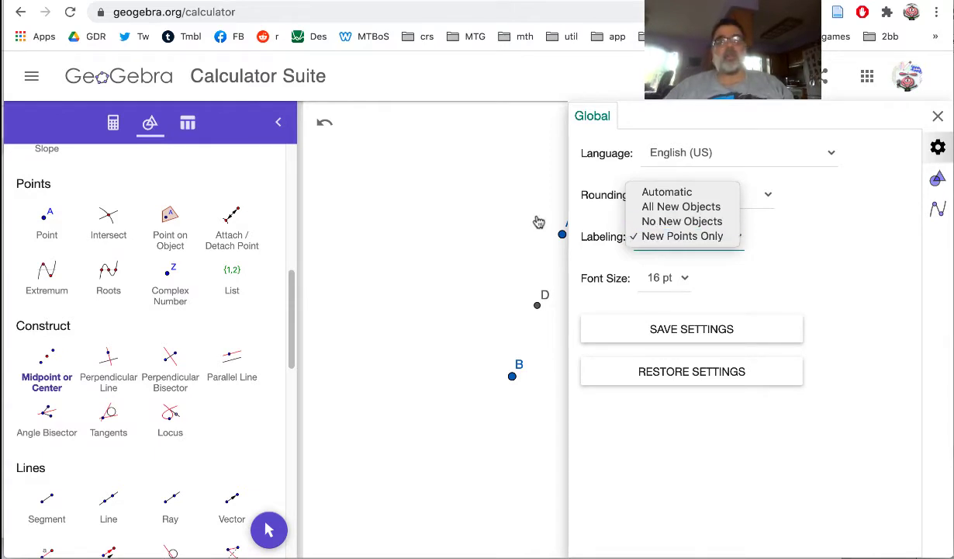
{"action": "left_click", "coordinate": [939, 118]}
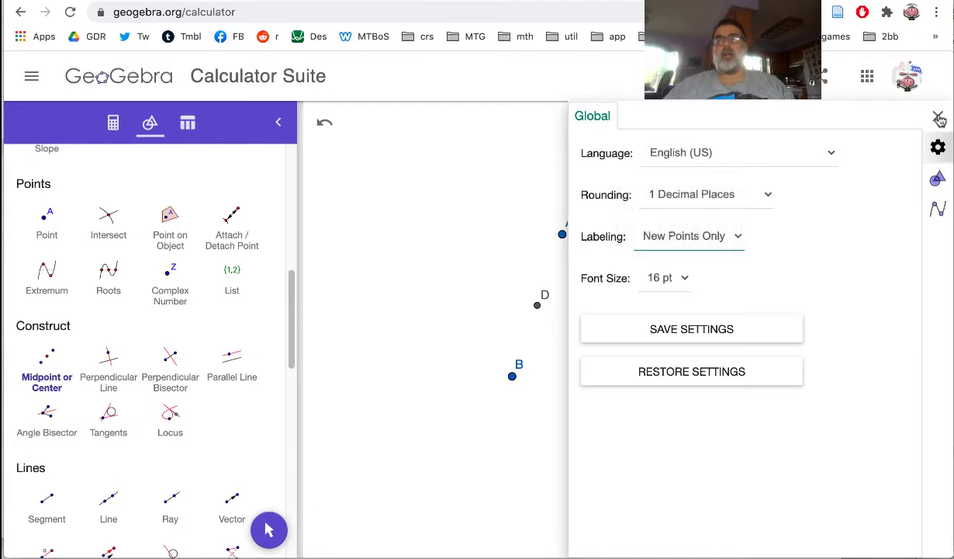
Step: Close the settings and graphics options, cancel the pending point, and switch to the Move tool
{"action": "left_click", "coordinate": [939, 118]}
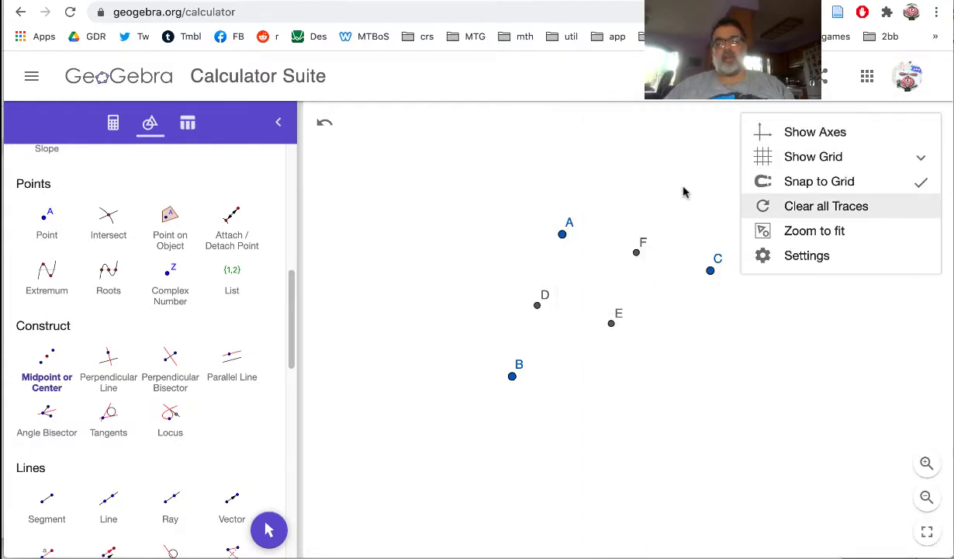
{"action": "left_click", "coordinate": [712, 336]}
{"action": "left_click", "coordinate": [712, 332]}
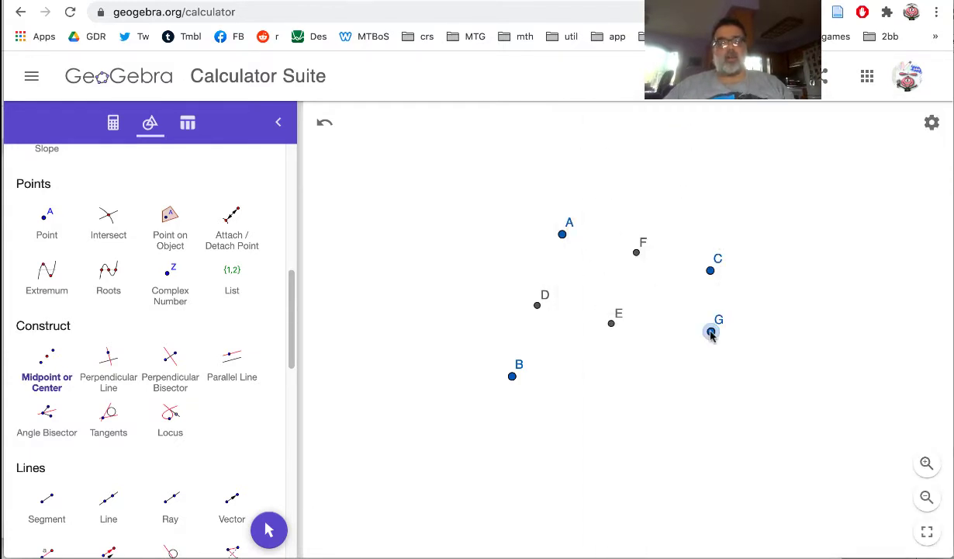
{"action": "left_click", "coordinate": [268, 530]}
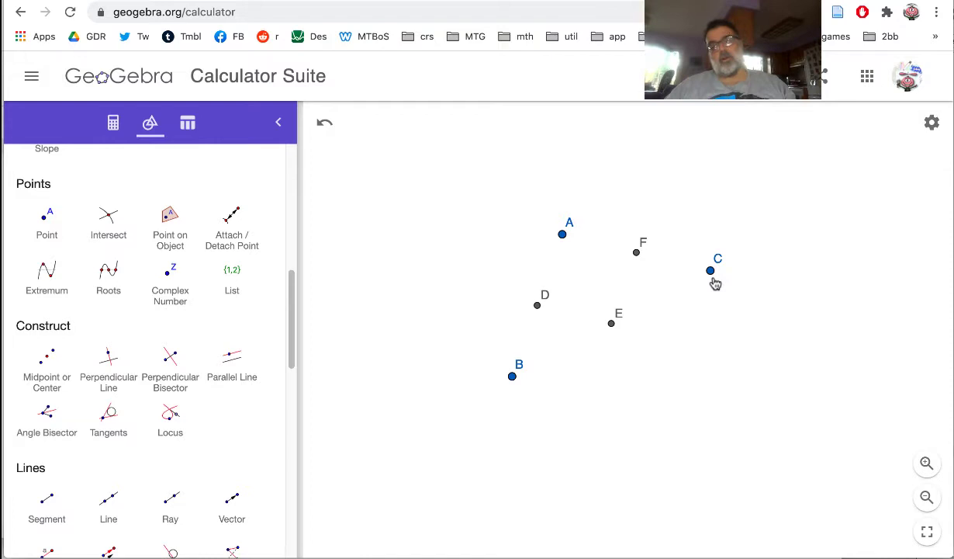
Step: Review points A–F in the Algebra list, toggle D's visibility off and on, then select the Point tool
{"action": "left_click", "coordinate": [111, 126]}
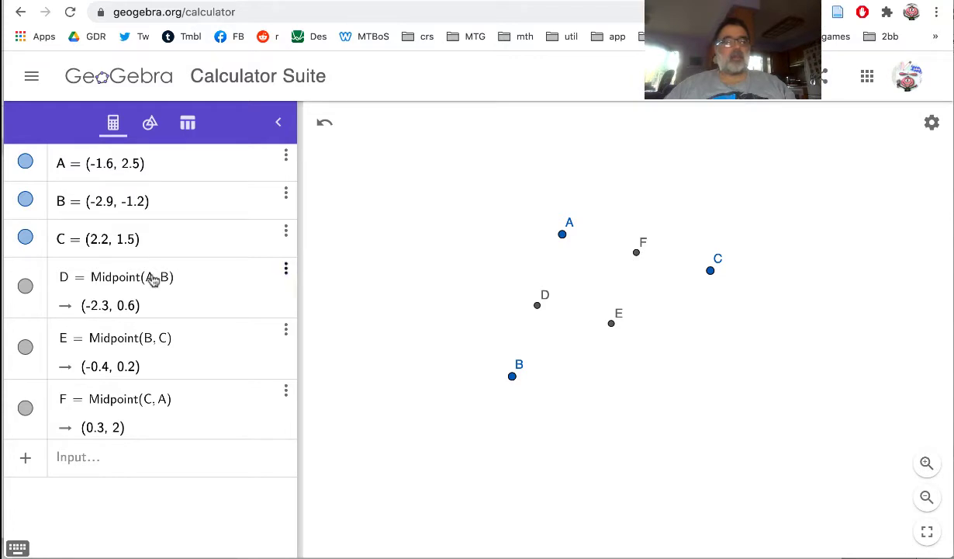
{"action": "left_click", "coordinate": [25, 288]}
{"action": "left_click", "coordinate": [26, 289]}
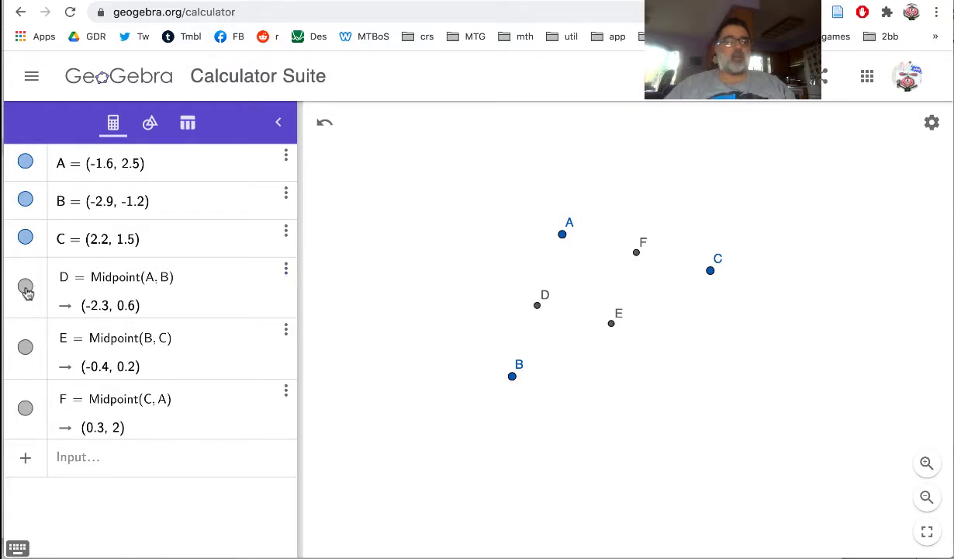
{"action": "left_click", "coordinate": [157, 133]}
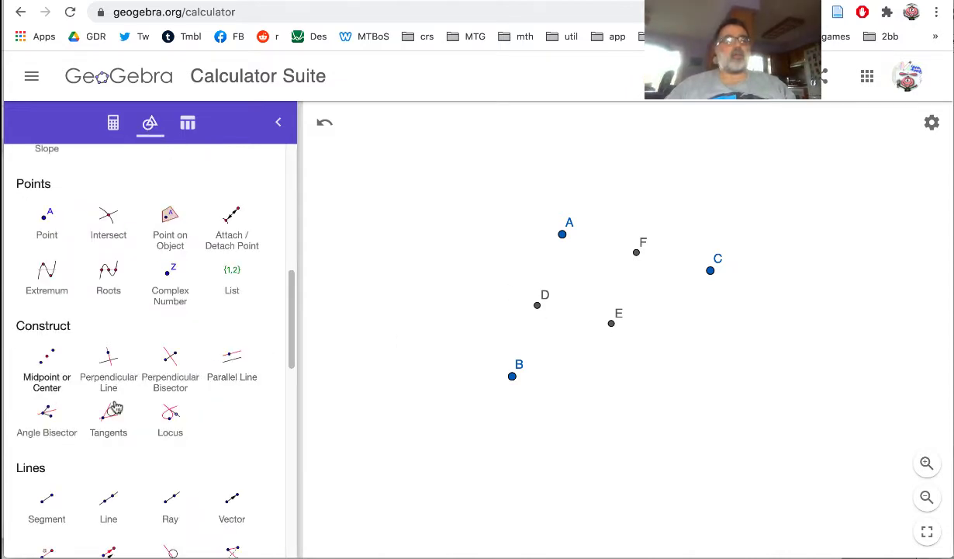
{"action": "left_click", "coordinate": [46, 245]}
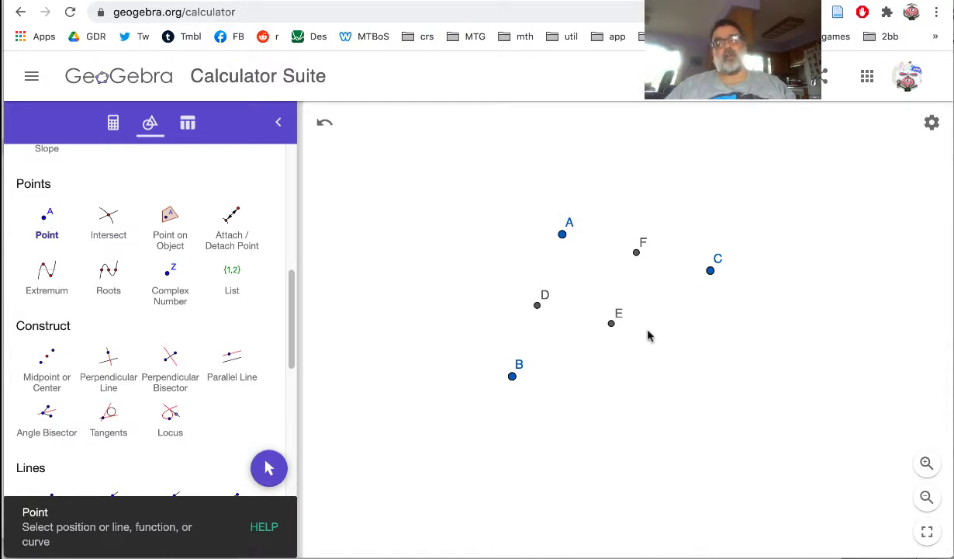
Step: Add new point G between A and midpoint F, then scroll down to the Transform tools
{"action": "left_click", "coordinate": [580, 258]}
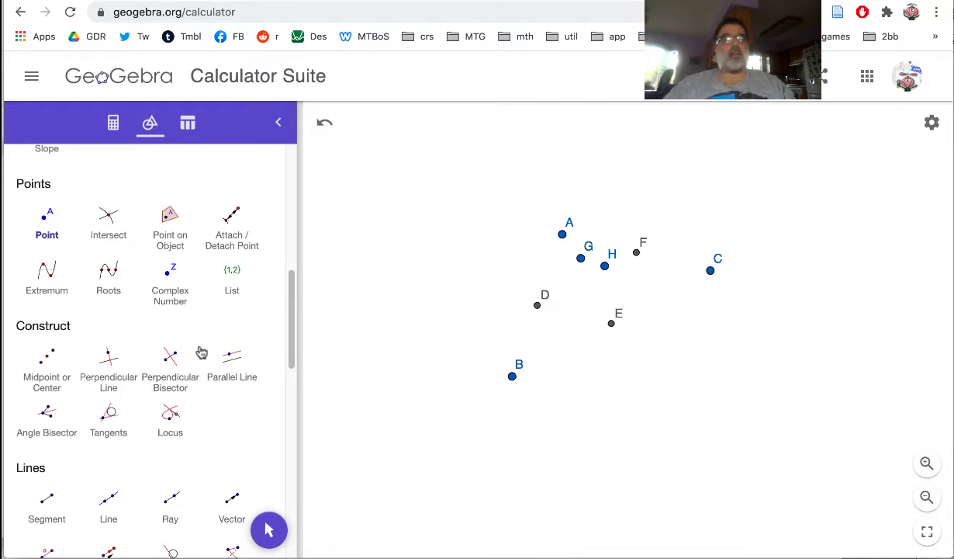
{"action": "left_click", "coordinate": [124, 371]}
{"action": "scroll", "coordinate": [126, 373], "scroll_direction": "down", "scroll_amount": 2}
{"action": "scroll", "coordinate": [124, 372], "scroll_direction": "down", "scroll_amount": 8}
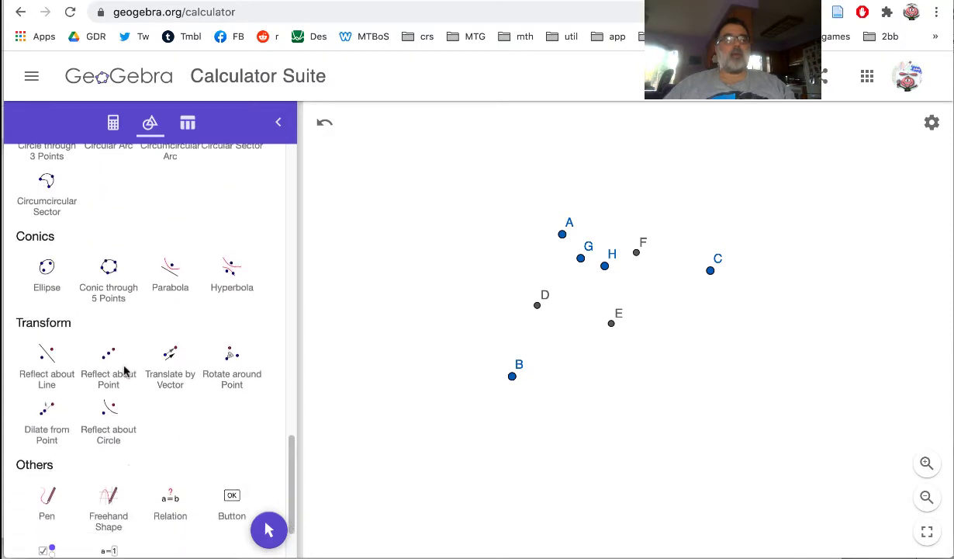
{"action": "left_click", "coordinate": [229, 273]}
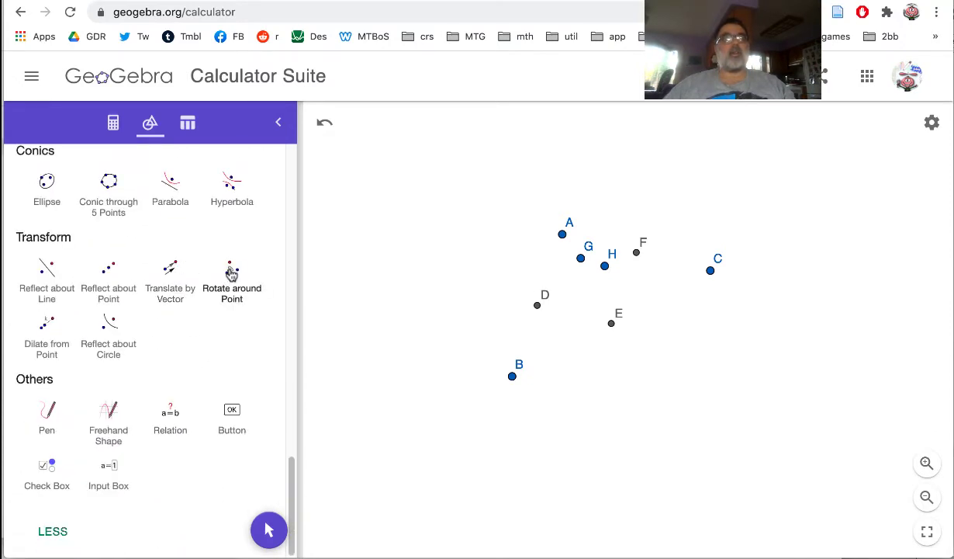
Step: Rotate point G 180° about midpoint F to create G'
{"action": "left_click", "coordinate": [231, 271]}
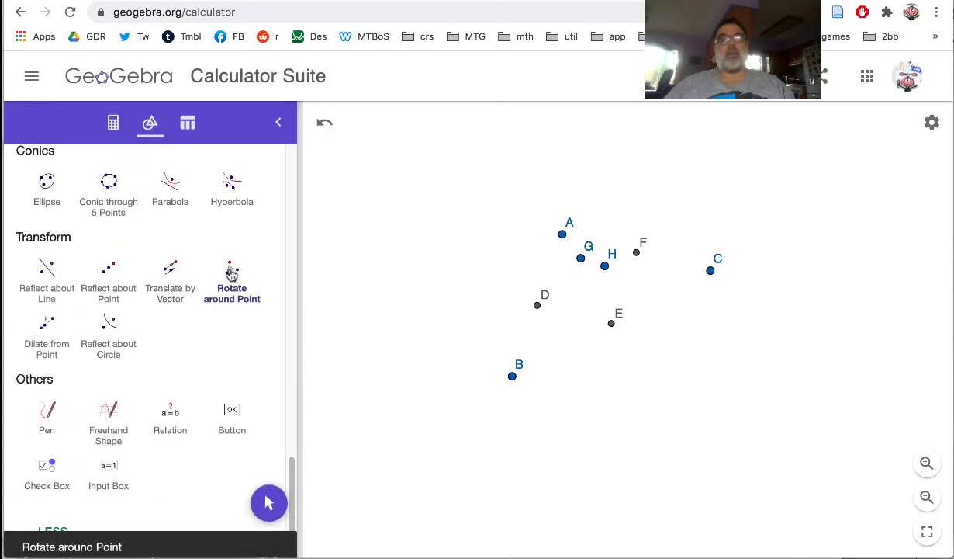
{"action": "left_click", "coordinate": [580, 261]}
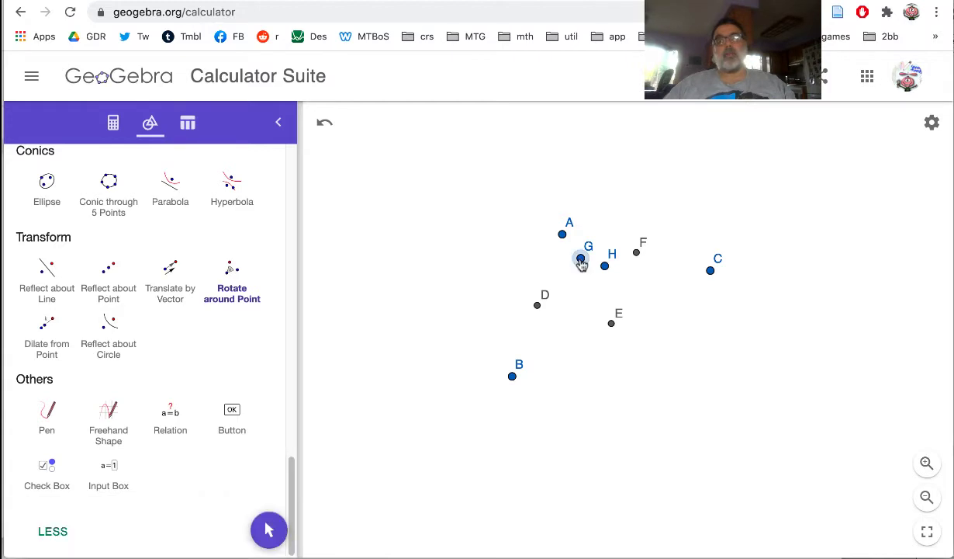
{"action": "left_click", "coordinate": [636, 253]}
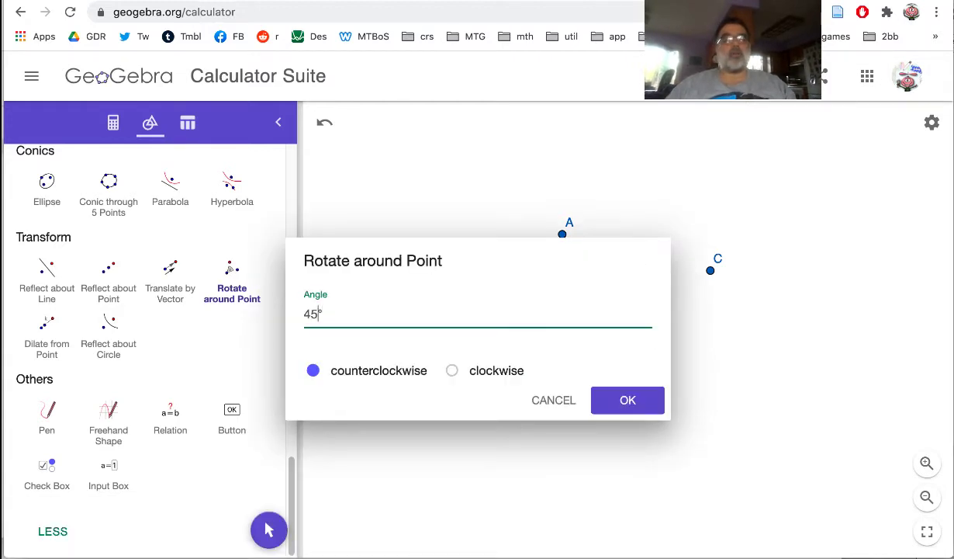
{"action": "key", "text": "BackSpace"}
{"action": "key", "text": "BackSpace"}
{"action": "type", "text": "180"}
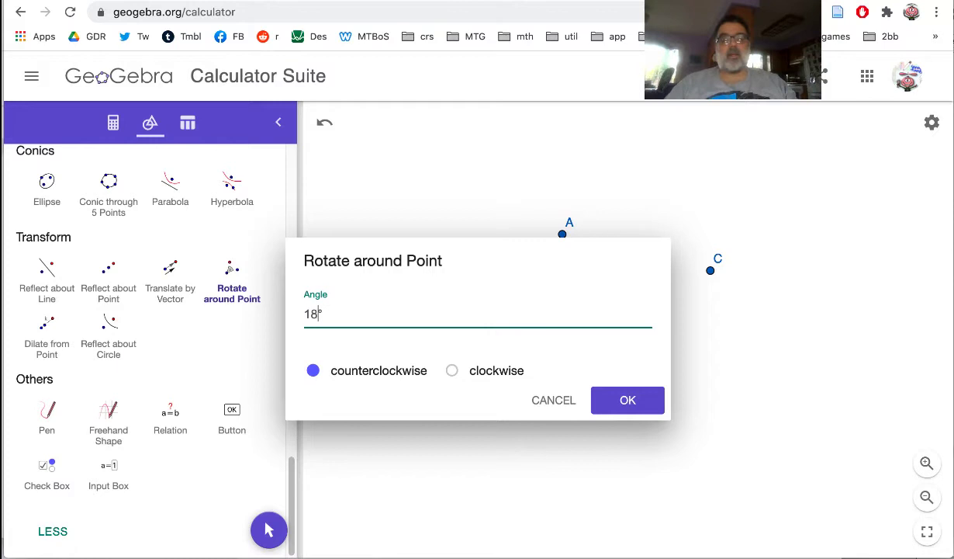
{"action": "key", "text": "Return"}
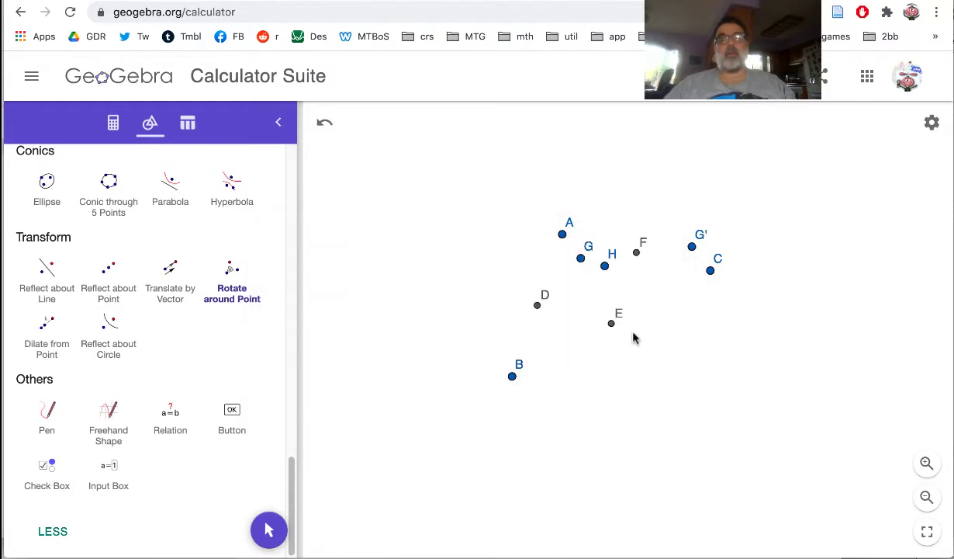
Step: Rotate point H 180° about midpoint F to create H'
{"action": "left_click", "coordinate": [606, 266]}
{"action": "left_click", "coordinate": [635, 253]}
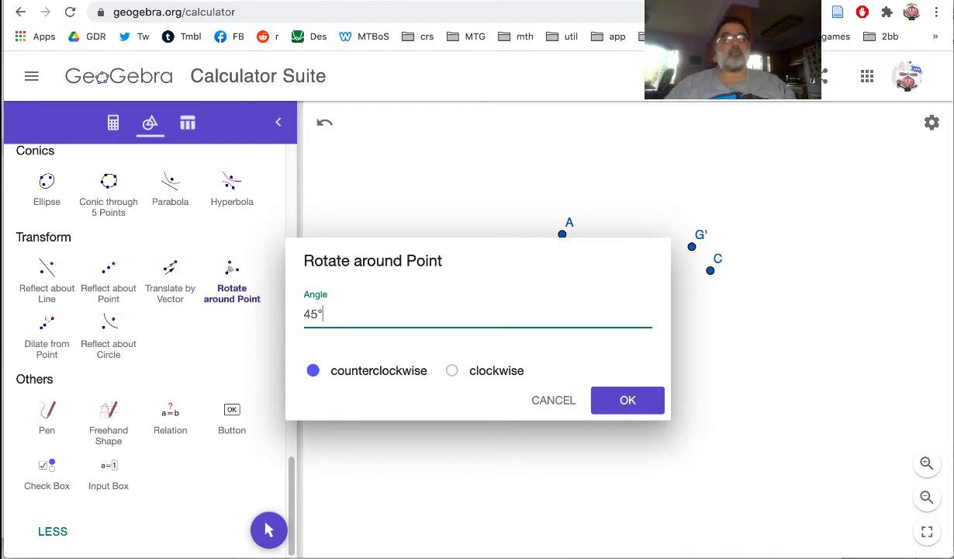
{"action": "key", "text": "BackSpace"}
{"action": "key", "text": "BackSpace"}
{"action": "type", "text": "18"}
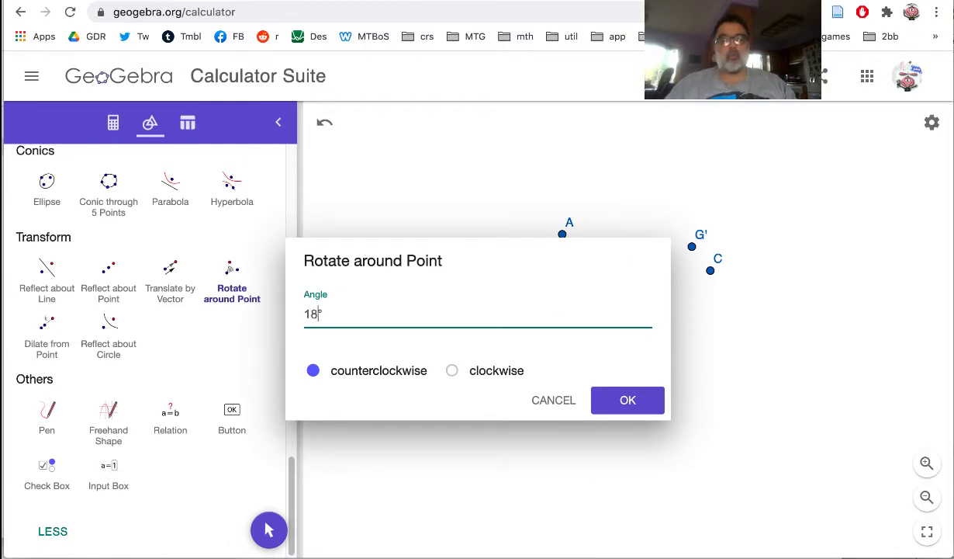
{"action": "type", "text": "0"}
{"action": "left_click", "coordinate": [625, 404]}
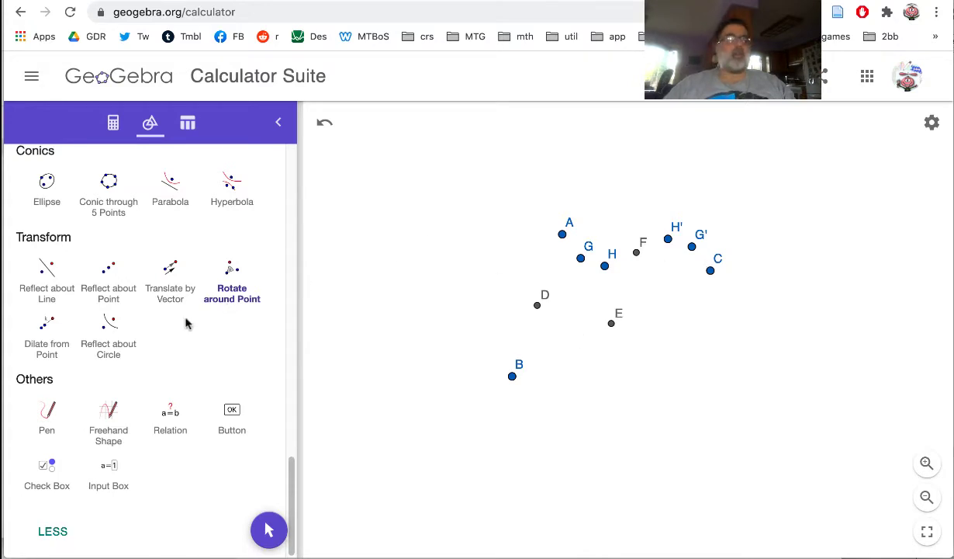
Step: Place point I between A and D, plus J and K near the lower side between B and E
{"action": "scroll", "coordinate": [186, 323], "scroll_direction": "up", "scroll_amount": 5}
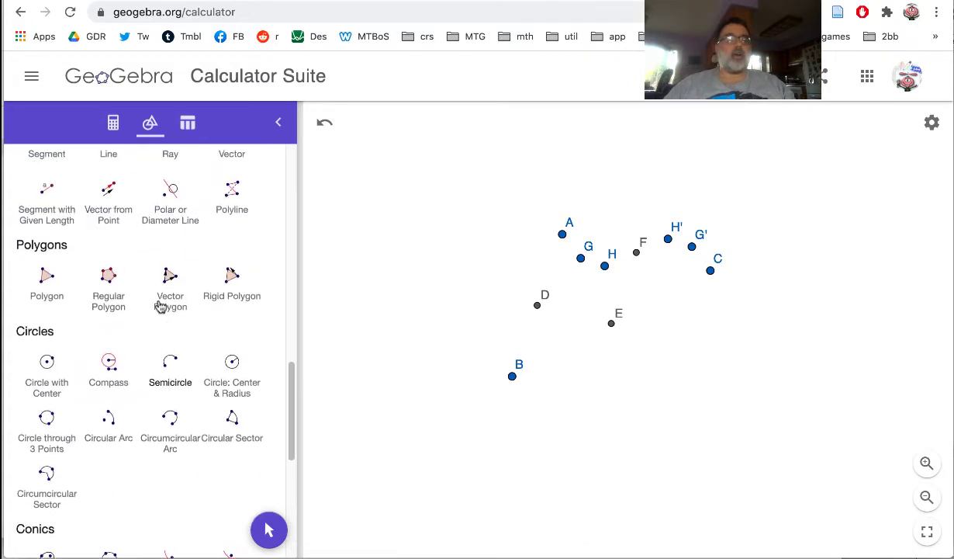
{"action": "scroll", "coordinate": [159, 306], "scroll_direction": "up", "scroll_amount": 6}
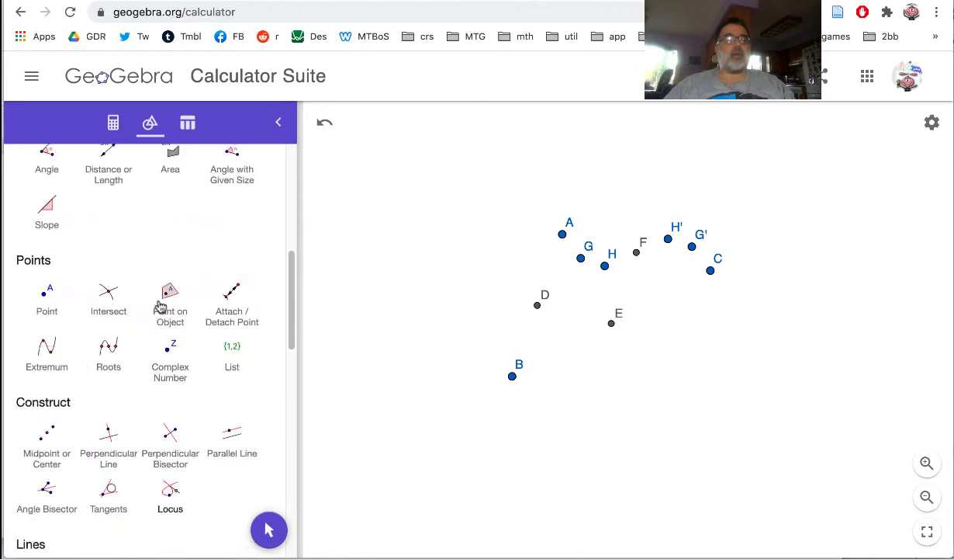
{"action": "scroll", "coordinate": [160, 305], "scroll_direction": "up", "scroll_amount": 1}
{"action": "left_click", "coordinate": [43, 338]}
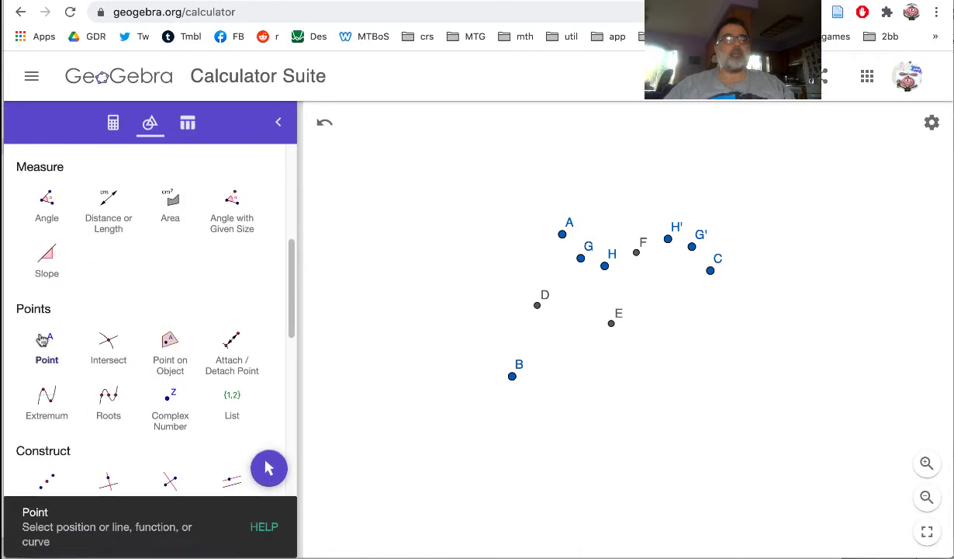
{"action": "left_click", "coordinate": [533, 255]}
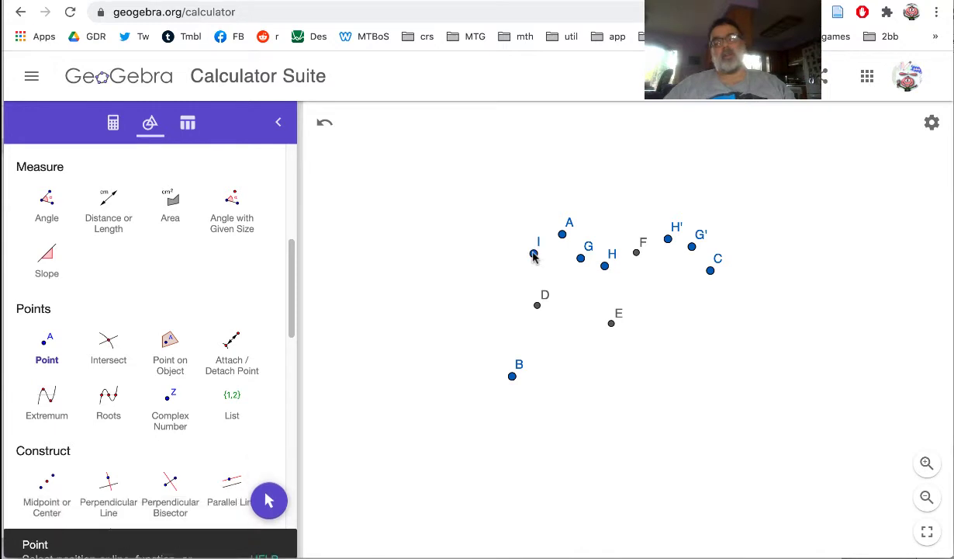
{"action": "left_click", "coordinate": [555, 377]}
{"action": "left_click", "coordinate": [587, 371]}
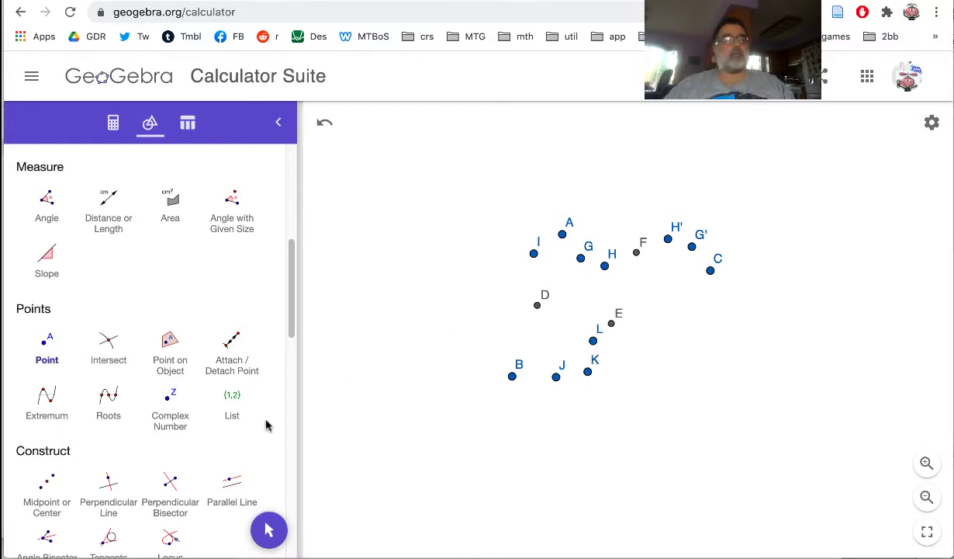
{"action": "scroll", "coordinate": [265, 424], "scroll_direction": "down", "scroll_amount": 10}
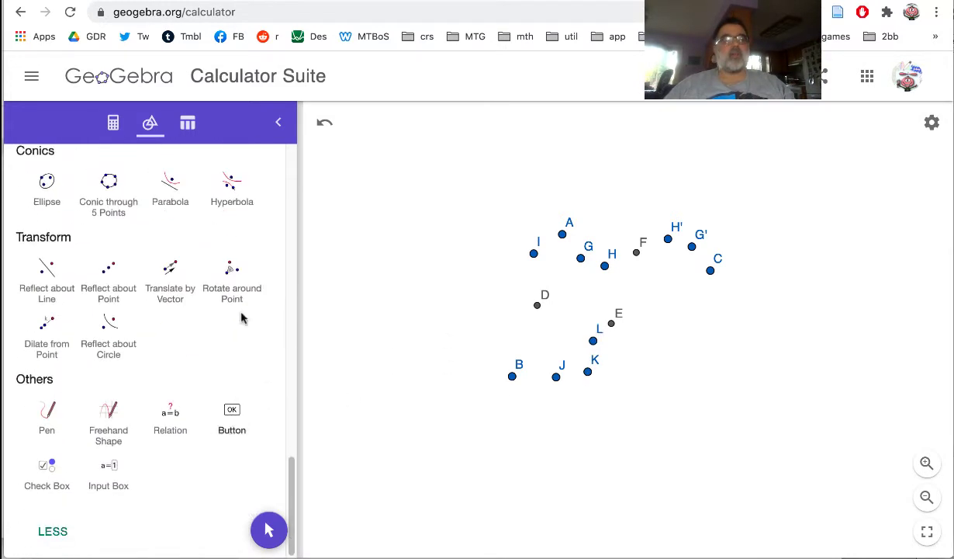
Step: Rotate point I 180° about midpoint D to create I'
{"action": "left_click", "coordinate": [234, 275]}
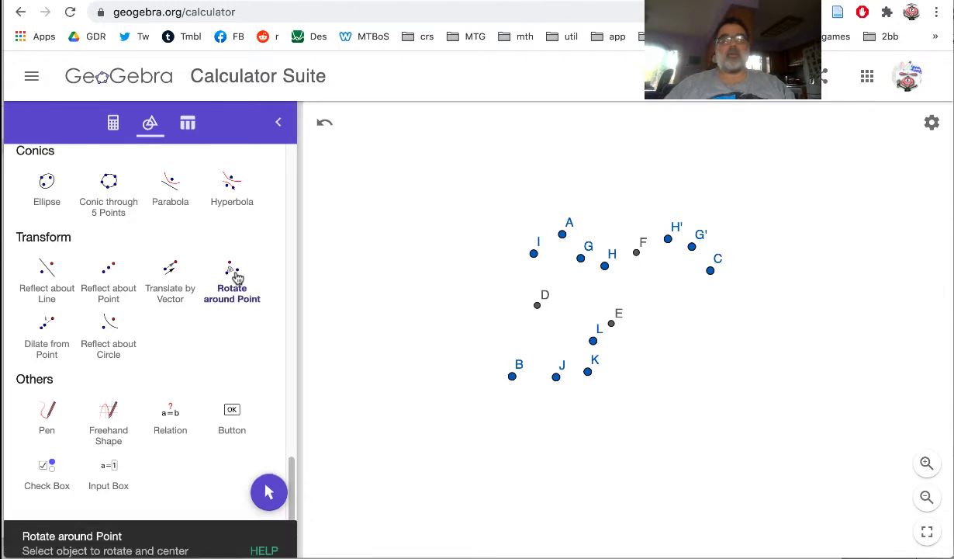
{"action": "left_click", "coordinate": [533, 253]}
{"action": "left_click", "coordinate": [537, 305]}
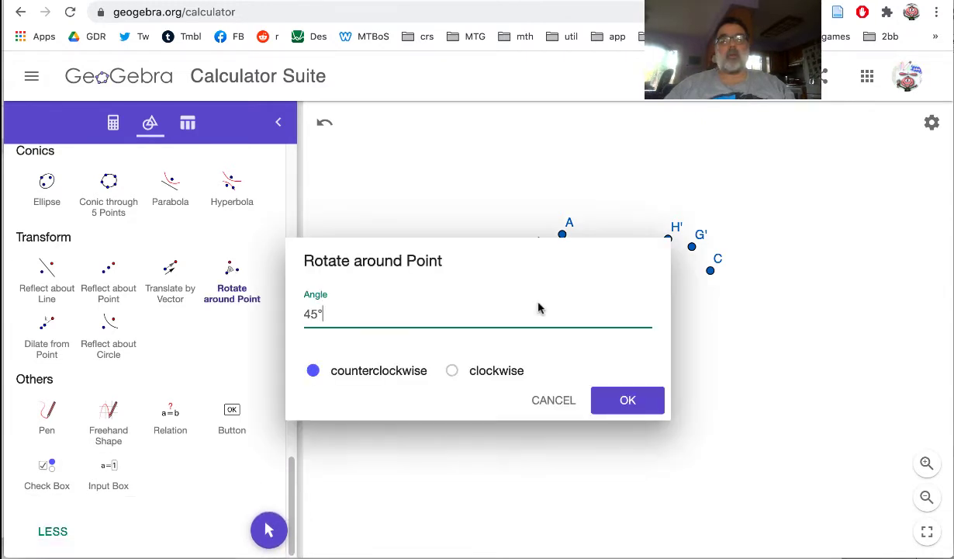
{"action": "key", "text": "BackSpace"}
{"action": "key", "text": "BackSpace"}
{"action": "type", "text": "18"}
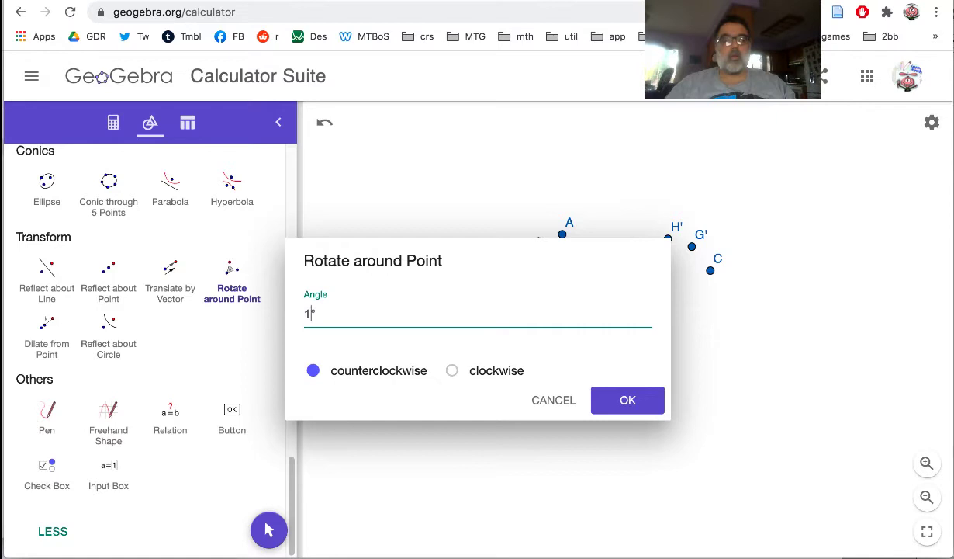
{"action": "type", "text": "0"}
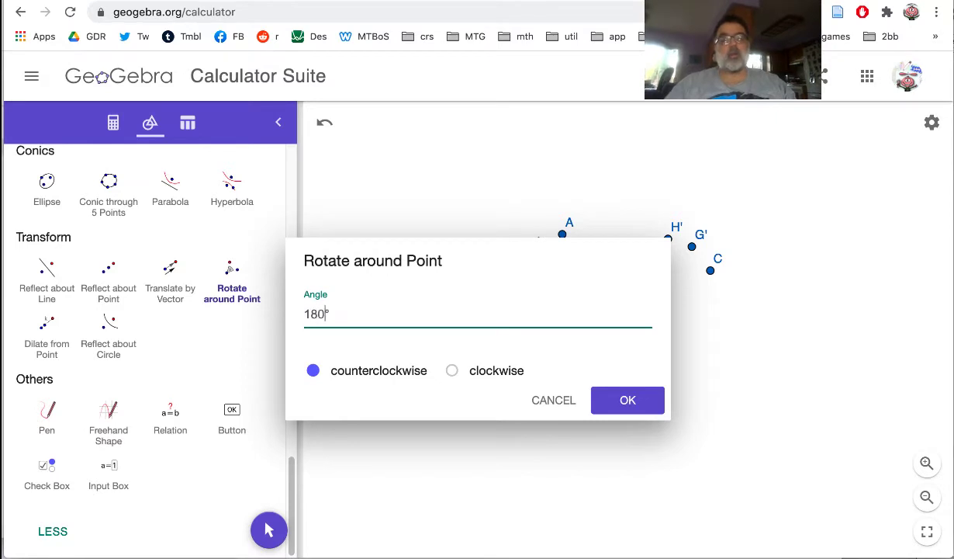
{"action": "left_click", "coordinate": [624, 398]}
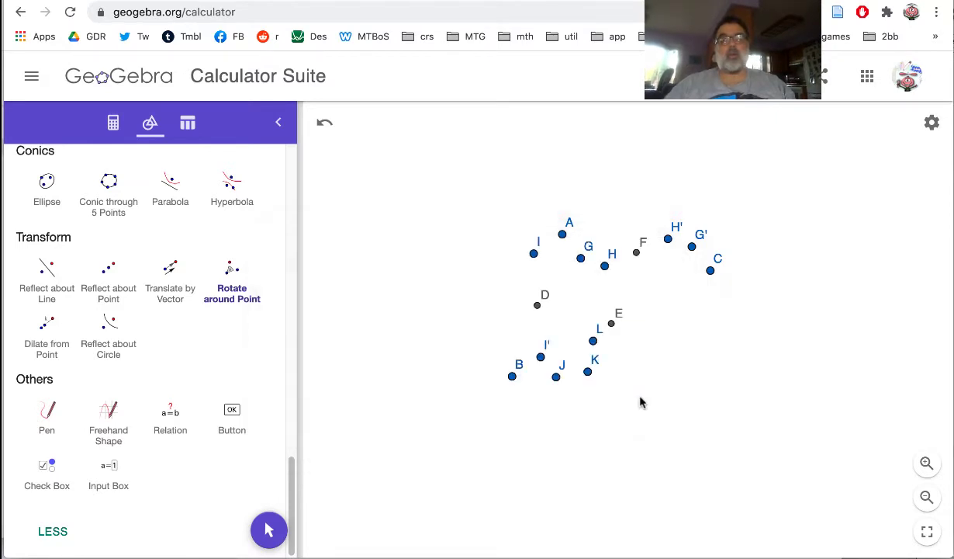
Step: Rotate point J 180° about midpoint E to create J'
{"action": "left_click", "coordinate": [557, 378]}
{"action": "left_click", "coordinate": [612, 322]}
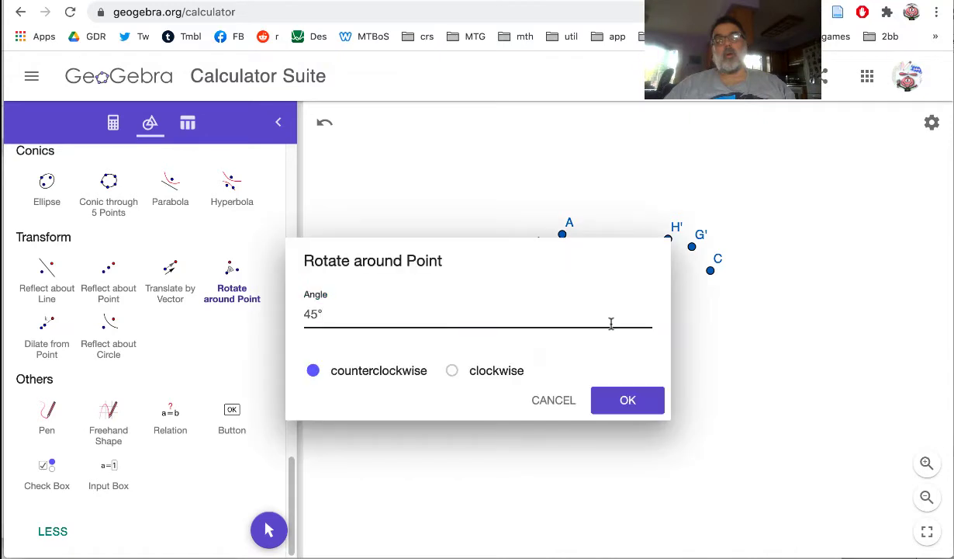
{"action": "key", "text": "BackSpace"}
{"action": "key", "text": "BackSpace"}
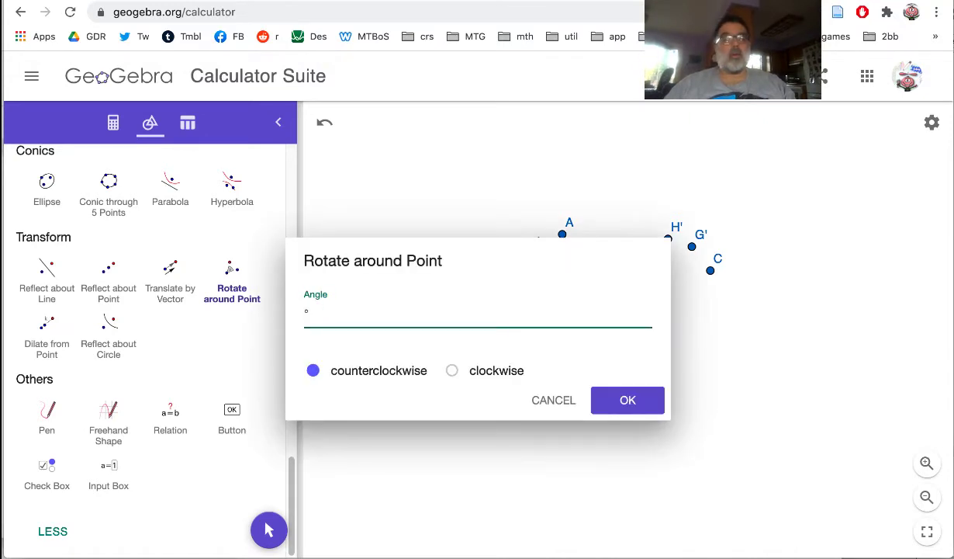
{"action": "type", "text": "180"}
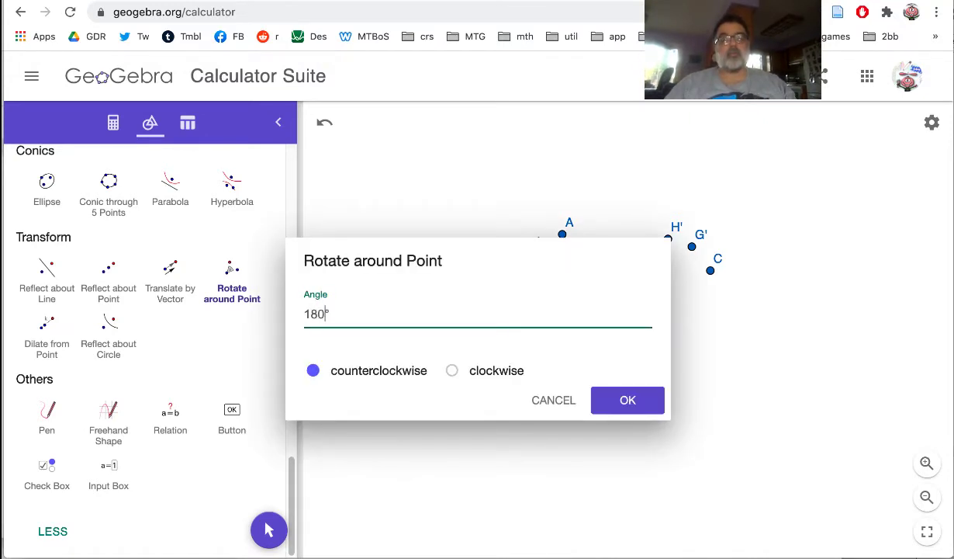
{"action": "left_click", "coordinate": [631, 399]}
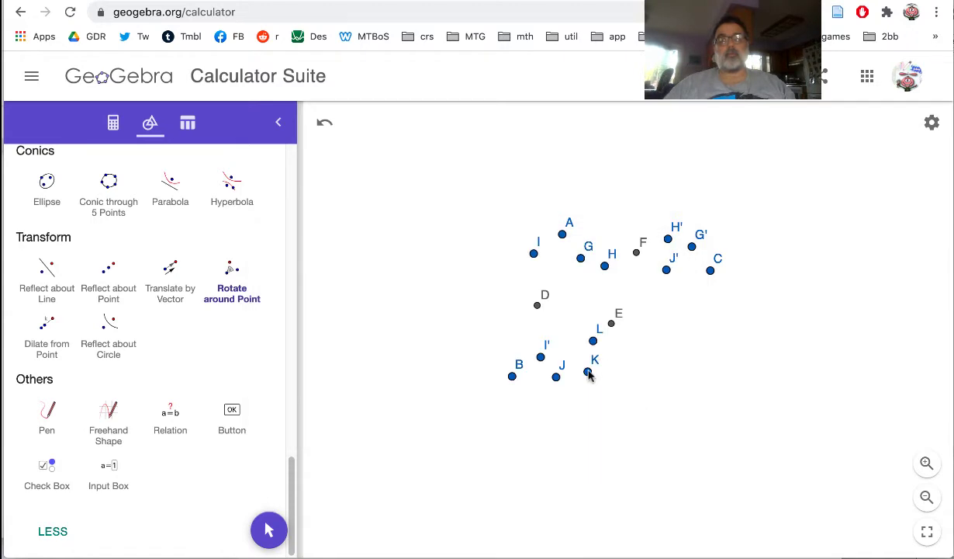
Step: Rotate K and L 180° about midpoint E to create K' and L'
{"action": "left_click", "coordinate": [588, 372]}
{"action": "left_click", "coordinate": [612, 323]}
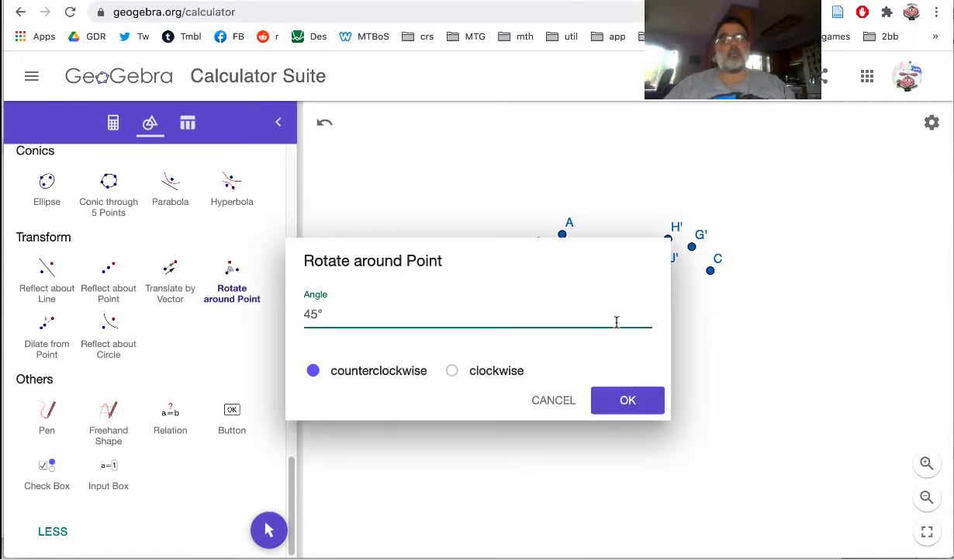
{"action": "type", "text": "18"}
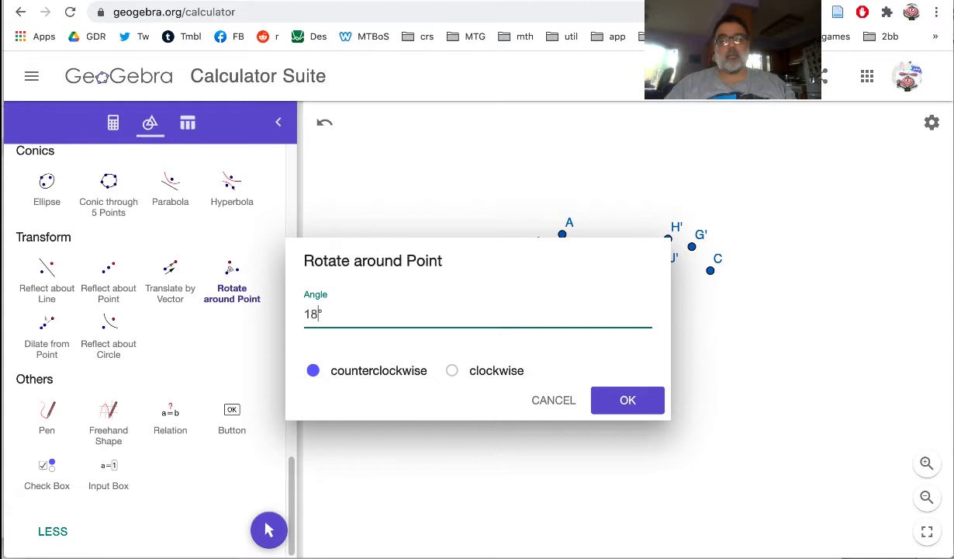
{"action": "type", "text": "0"}
{"action": "left_click", "coordinate": [628, 400]}
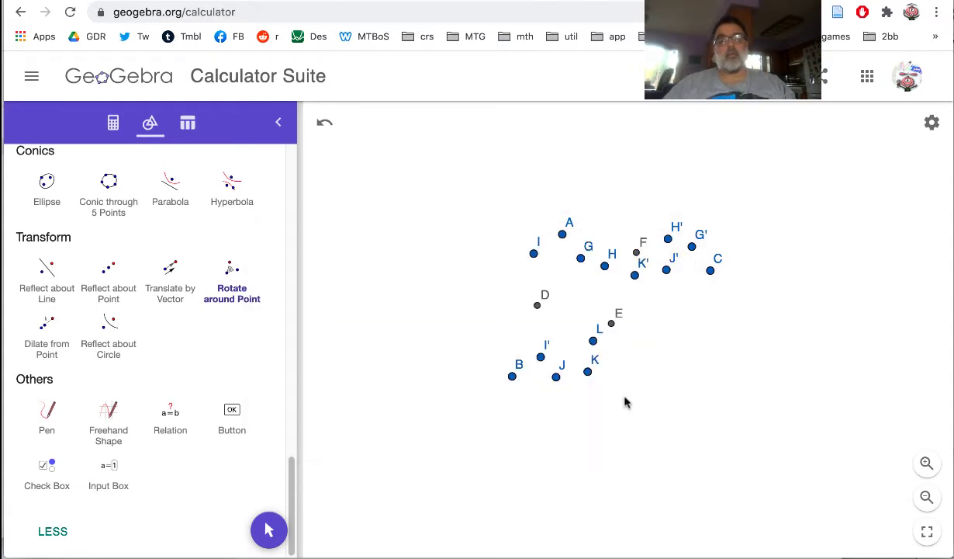
{"action": "left_click", "coordinate": [613, 325]}
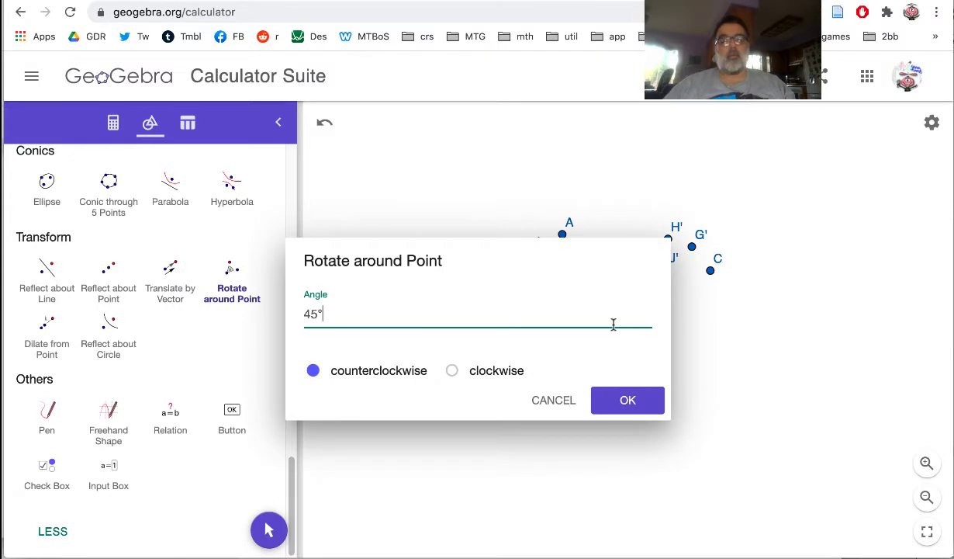
{"action": "key", "text": "BackSpace"}
{"action": "key", "text": "BackSpace"}
{"action": "type", "text": "180"}
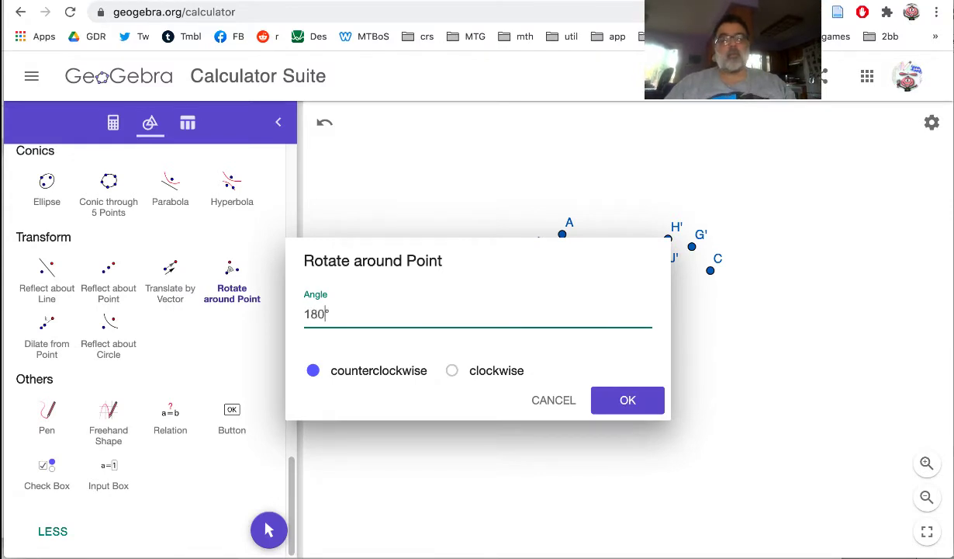
{"action": "left_click", "coordinate": [625, 399]}
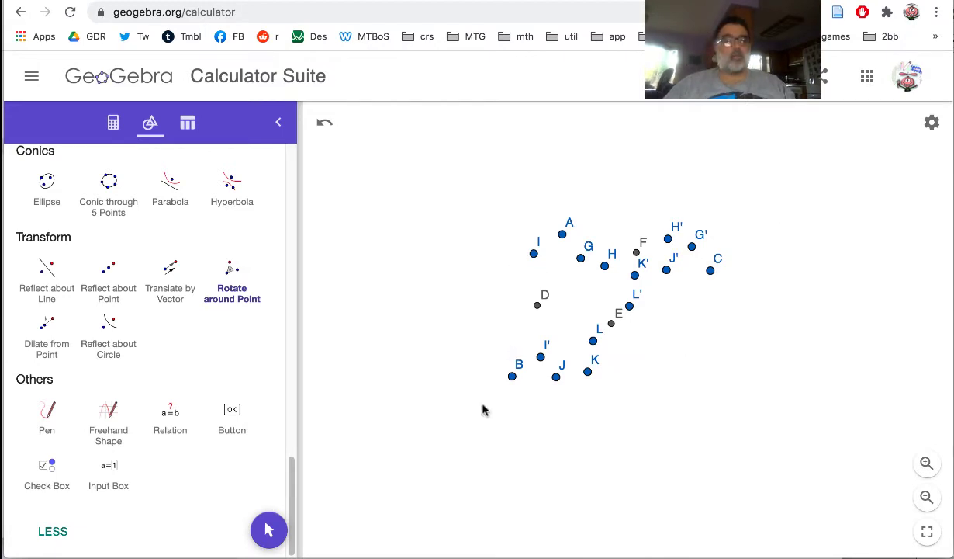
Step: Start the tile polygon at A and trace through G, H, H', G' to C
{"action": "scroll", "coordinate": [156, 428], "scroll_direction": "up", "scroll_amount": 3}
{"action": "scroll", "coordinate": [157, 428], "scroll_direction": "up", "scroll_amount": 7}
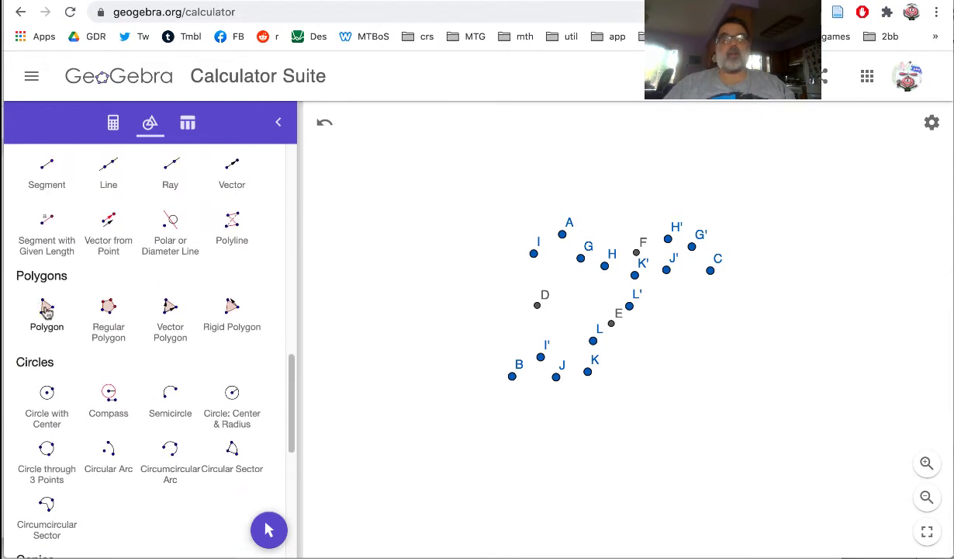
{"action": "left_click", "coordinate": [47, 308]}
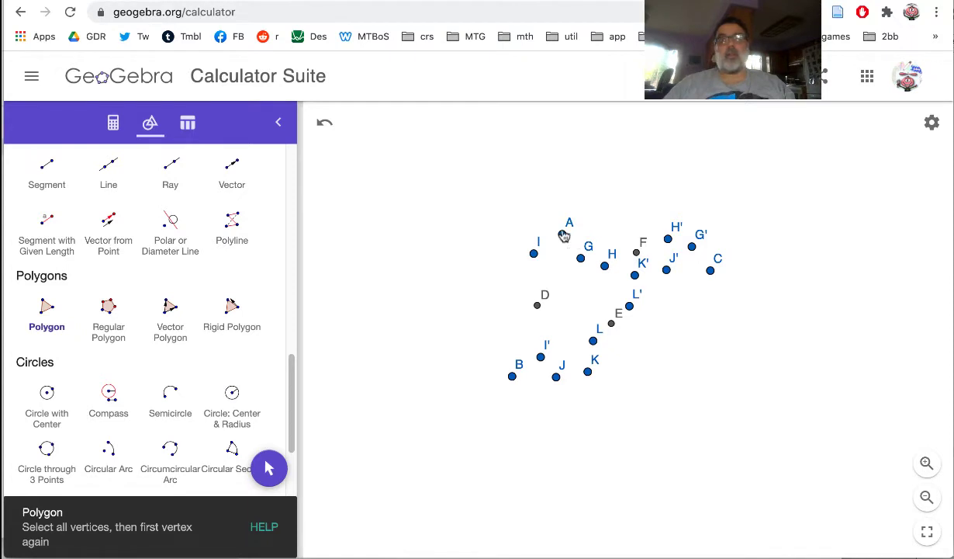
{"action": "left_click", "coordinate": [562, 234]}
{"action": "left_click", "coordinate": [581, 258]}
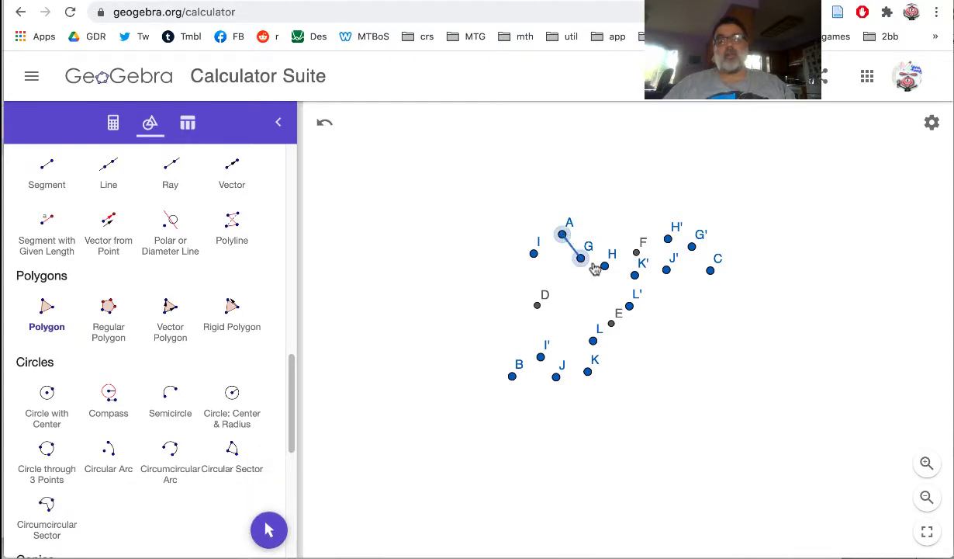
{"action": "left_click", "coordinate": [605, 266]}
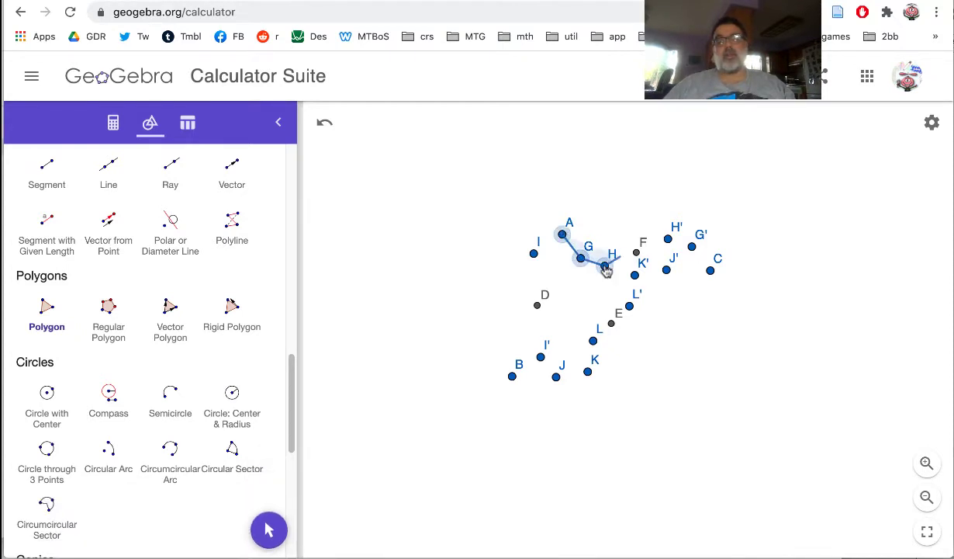
{"action": "left_click", "coordinate": [668, 239]}
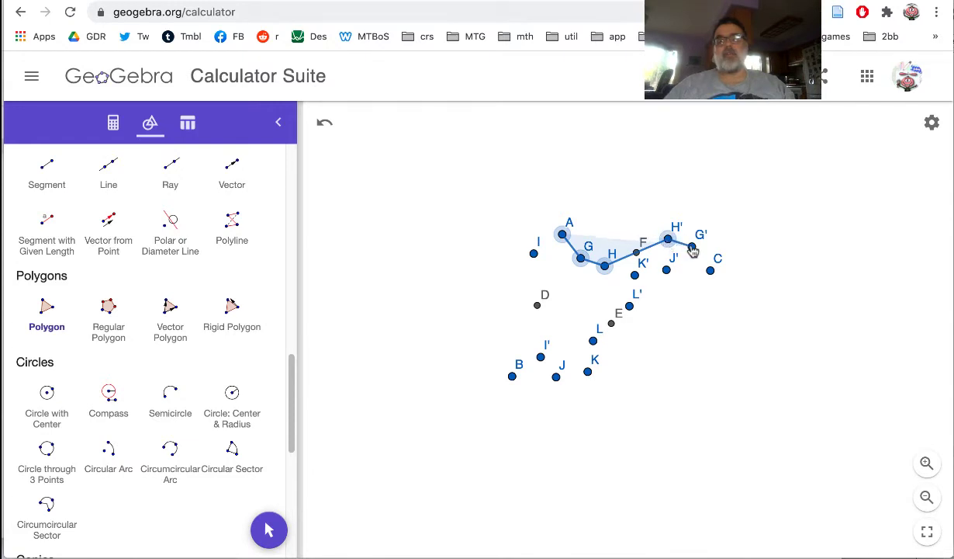
{"action": "left_click", "coordinate": [692, 247]}
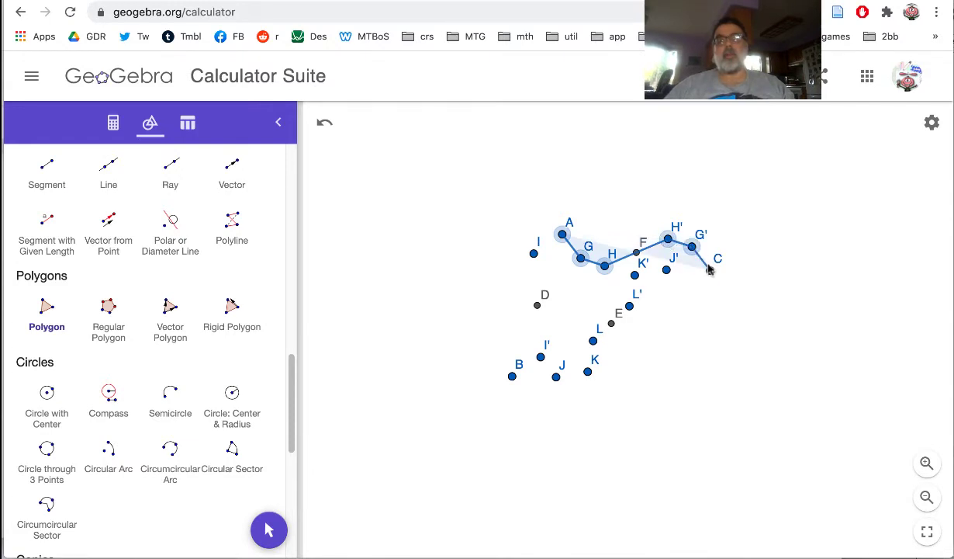
{"action": "left_click", "coordinate": [710, 269]}
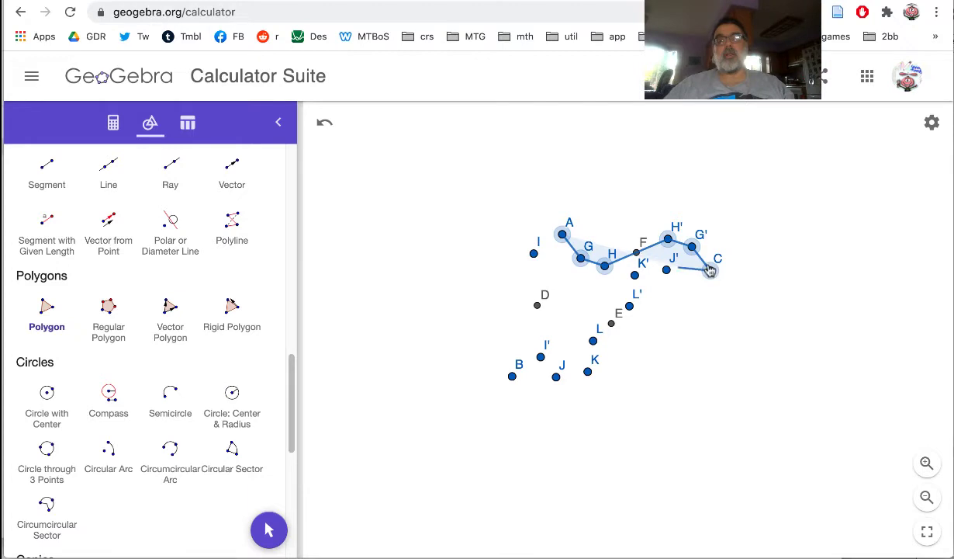
Step: Continue the outline through J', K', L', L, K, J, B, I', I and close it at A
{"action": "left_click", "coordinate": [667, 270]}
{"action": "left_click", "coordinate": [634, 275]}
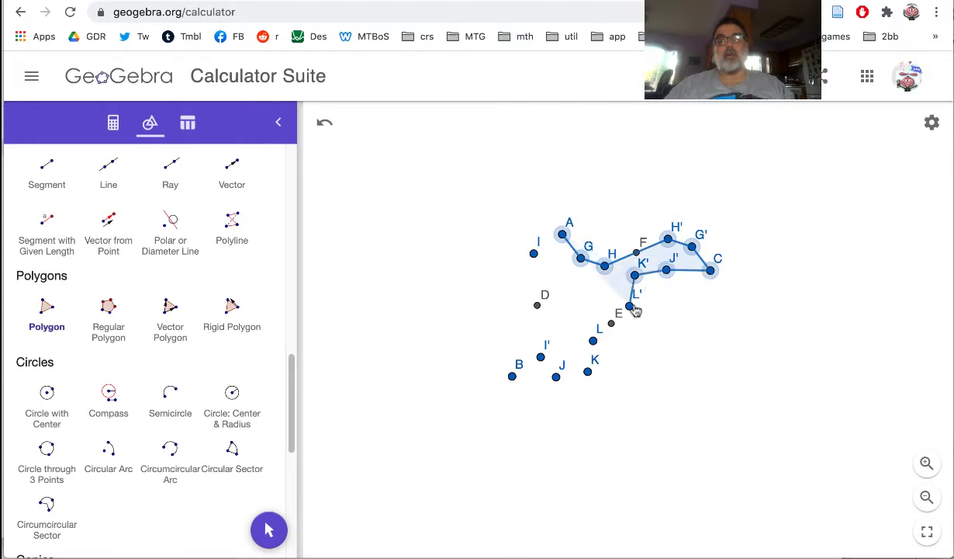
{"action": "left_click", "coordinate": [633, 308]}
{"action": "left_click", "coordinate": [594, 342]}
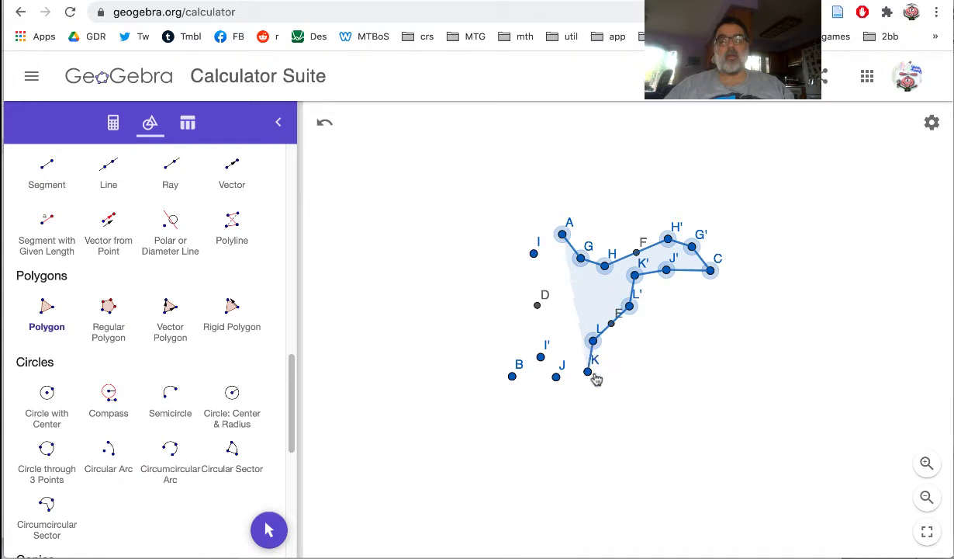
{"action": "left_click", "coordinate": [588, 372]}
{"action": "left_click", "coordinate": [556, 377]}
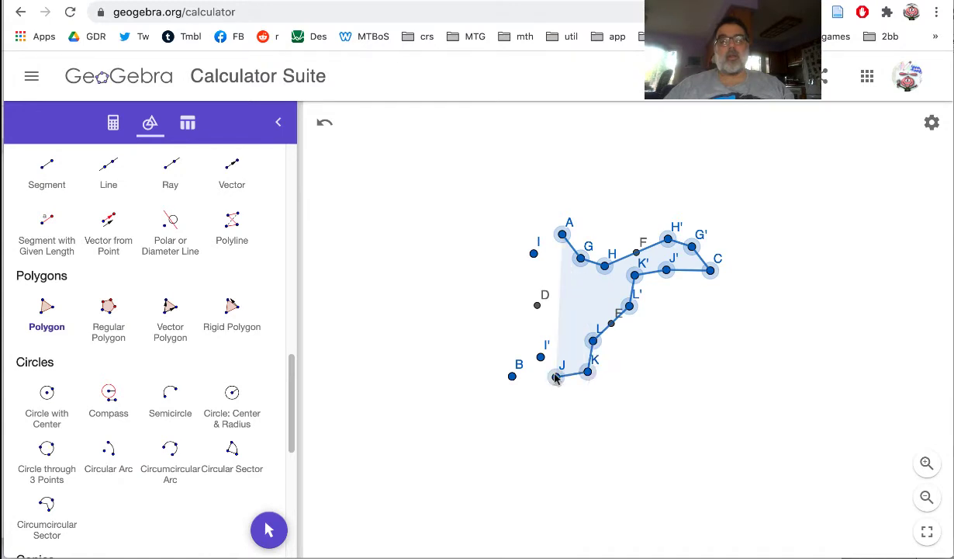
{"action": "left_click", "coordinate": [513, 378]}
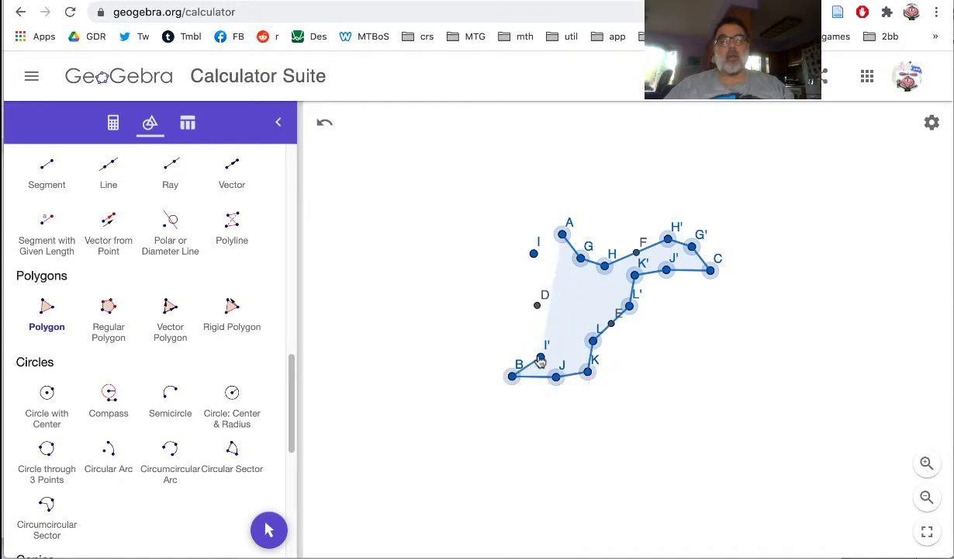
{"action": "left_click", "coordinate": [541, 357]}
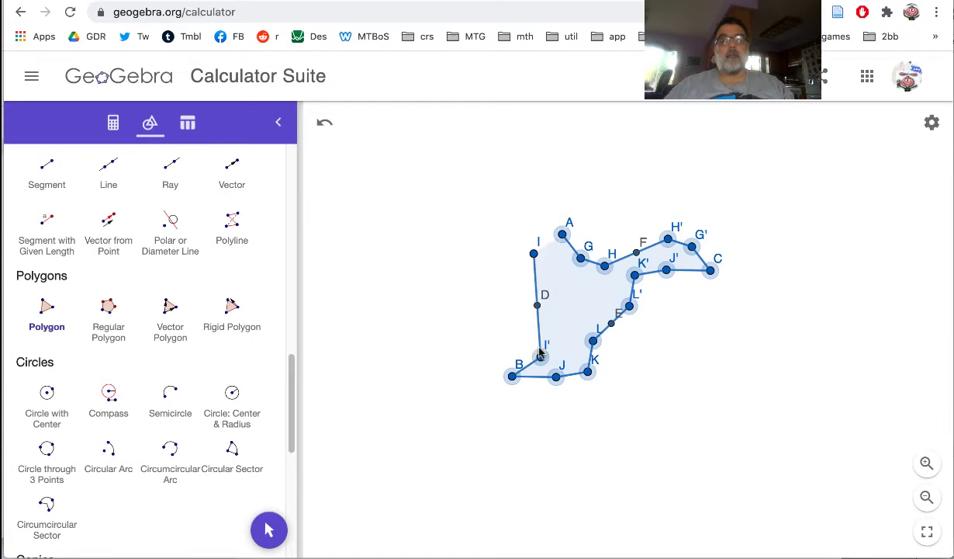
{"action": "left_click", "coordinate": [533, 254]}
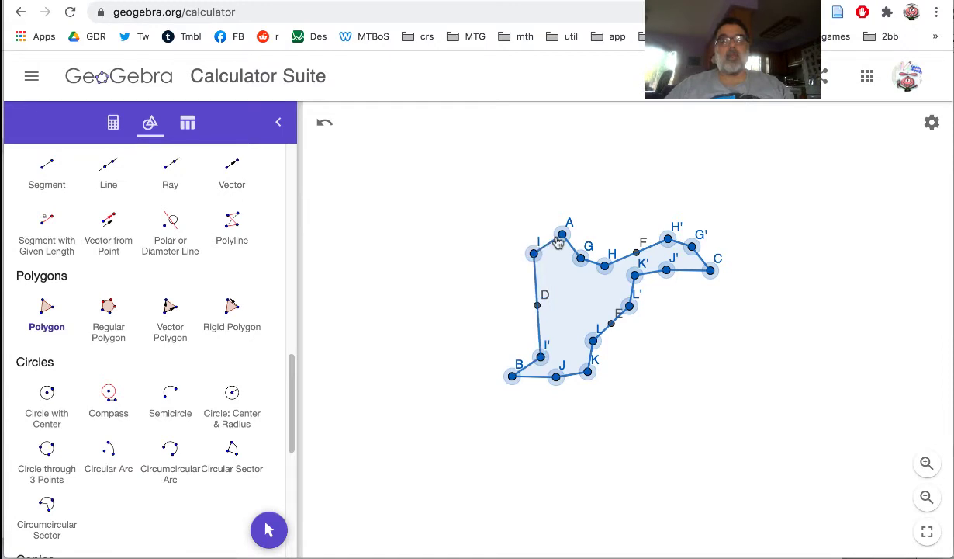
{"action": "left_click", "coordinate": [562, 235]}
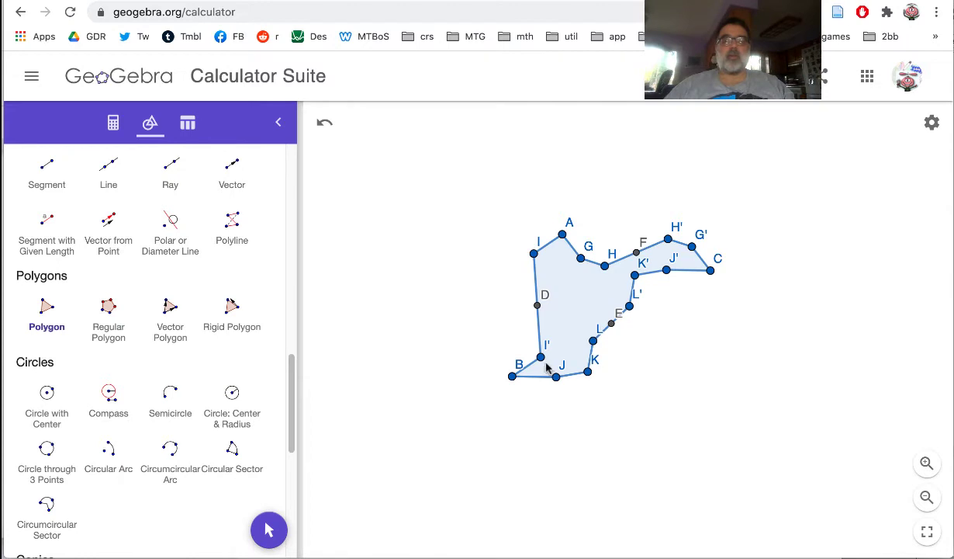
Step: In the Algebra list, hide points A, B, C, G, H, G′ and H′
{"action": "left_click", "coordinate": [113, 124]}
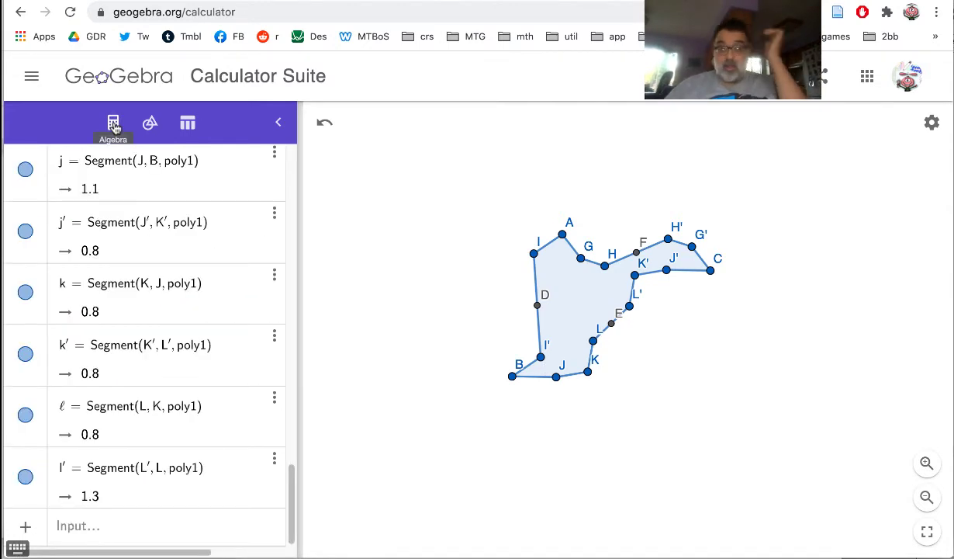
{"action": "scroll", "coordinate": [128, 220], "scroll_direction": "up", "scroll_amount": 15}
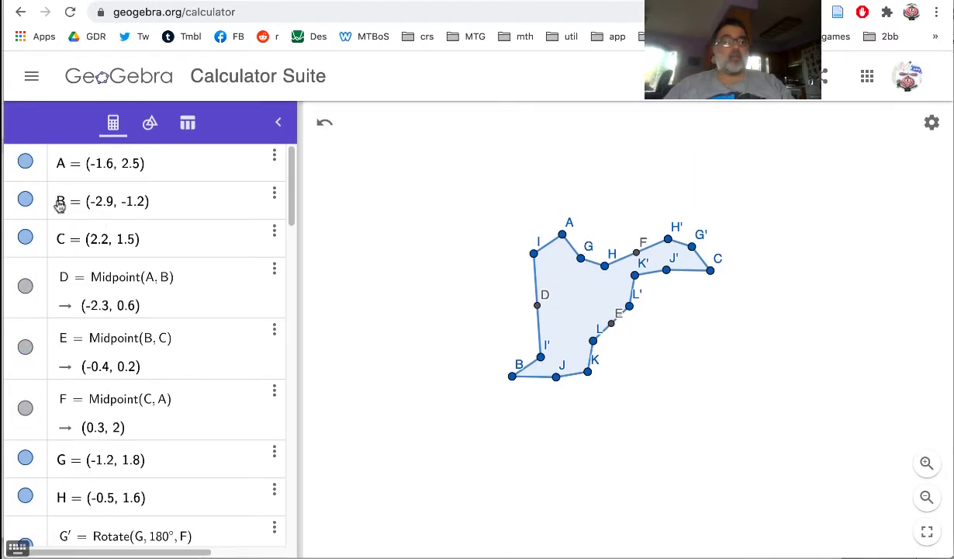
{"action": "left_click", "coordinate": [25, 161]}
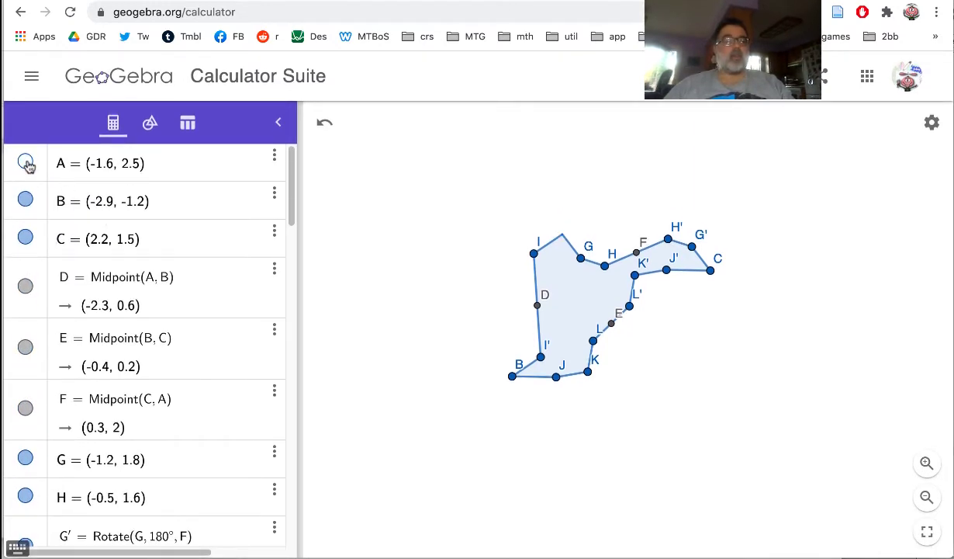
{"action": "left_click", "coordinate": [25, 199]}
{"action": "left_click", "coordinate": [26, 236]}
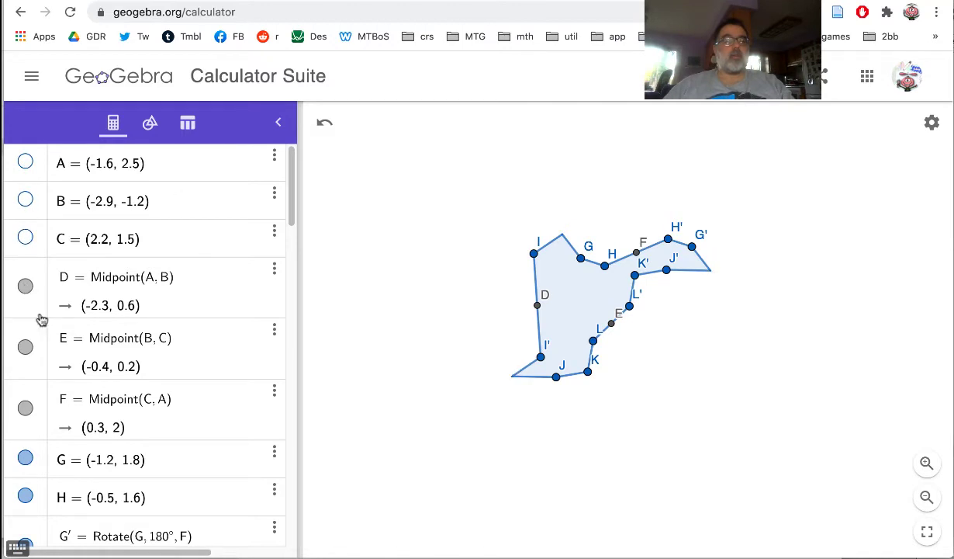
{"action": "scroll", "coordinate": [42, 340], "scroll_direction": "down", "scroll_amount": 2}
{"action": "scroll", "coordinate": [42, 342], "scroll_direction": "down", "scroll_amount": 3}
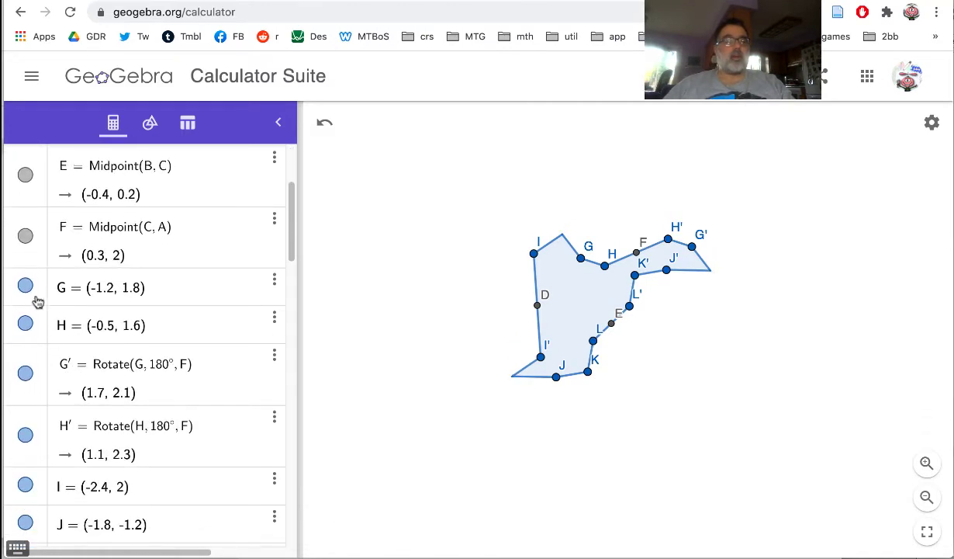
{"action": "left_click", "coordinate": [26, 287]}
{"action": "left_click", "coordinate": [25, 324]}
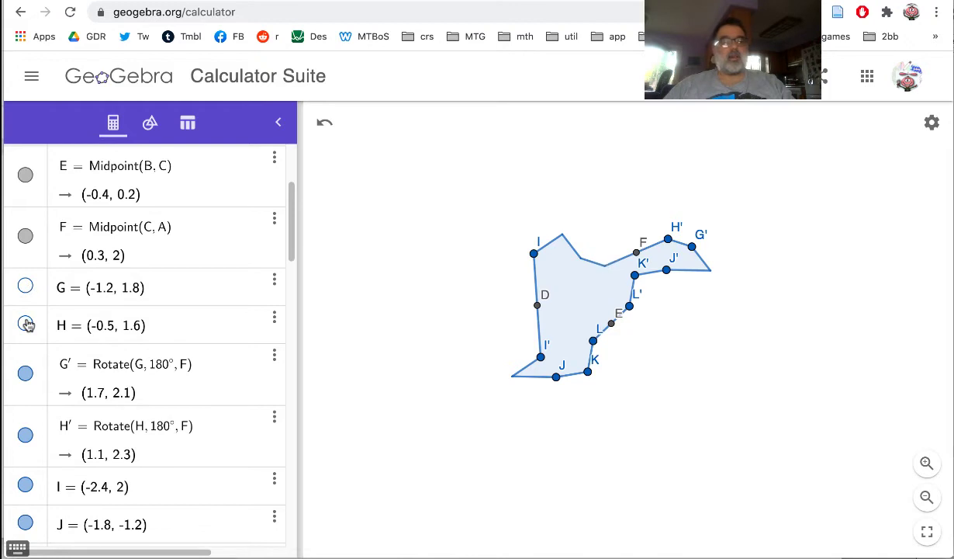
{"action": "left_click", "coordinate": [27, 373]}
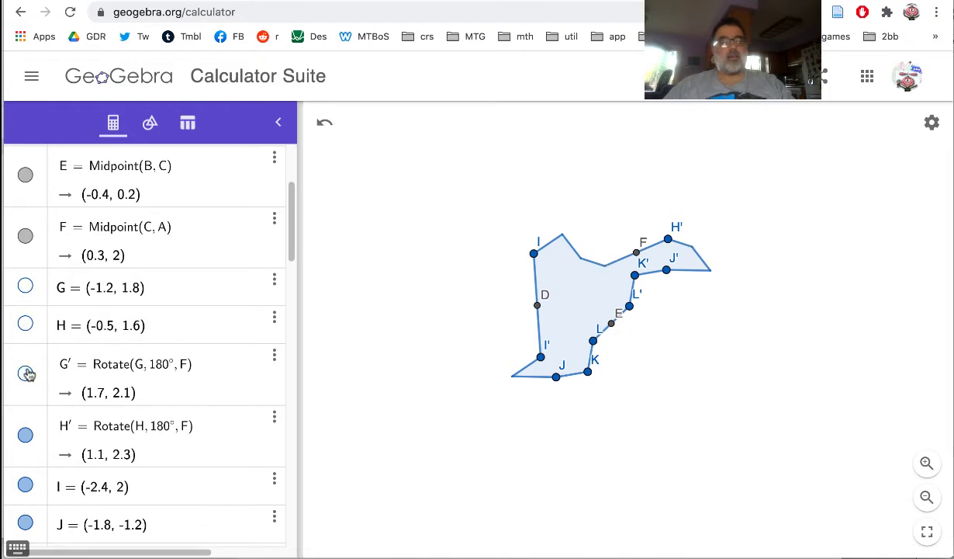
{"action": "left_click", "coordinate": [26, 434]}
Step: Hide the remaining control points J, K, L, I′, J′, K′ and L′
{"action": "scroll", "coordinate": [114, 449], "scroll_direction": "down", "scroll_amount": 4}
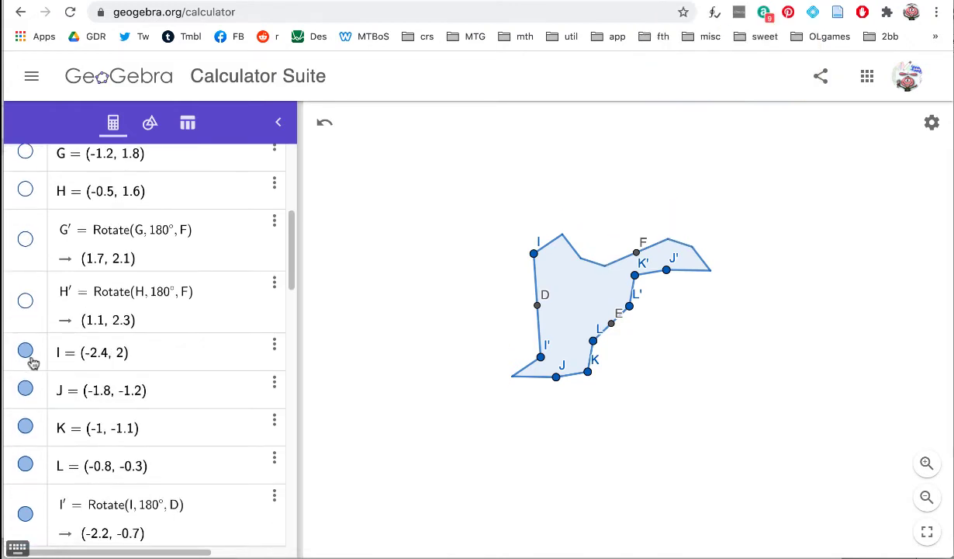
{"action": "left_click", "coordinate": [25, 388]}
{"action": "left_click", "coordinate": [26, 425]}
{"action": "left_click", "coordinate": [26, 464]}
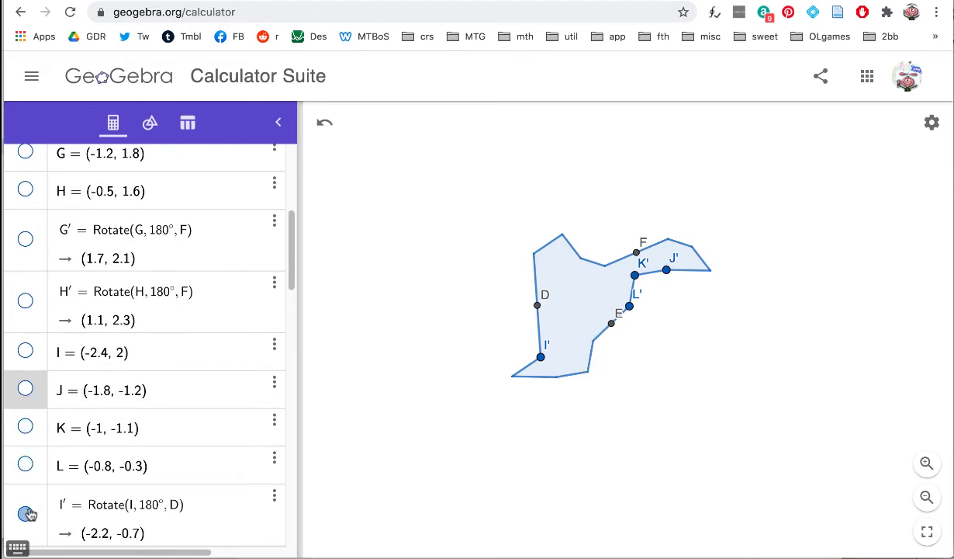
{"action": "left_click", "coordinate": [25, 513]}
{"action": "scroll", "coordinate": [126, 460], "scroll_direction": "down", "scroll_amount": 3}
{"action": "scroll", "coordinate": [126, 458], "scroll_direction": "down", "scroll_amount": 5}
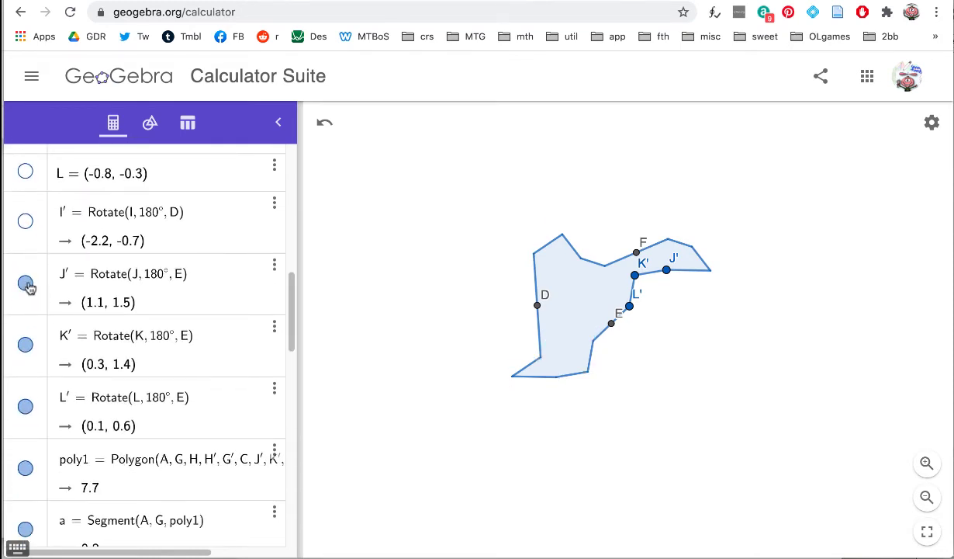
{"action": "left_click", "coordinate": [26, 283]}
{"action": "left_click", "coordinate": [26, 344]}
{"action": "left_click", "coordinate": [25, 407]}
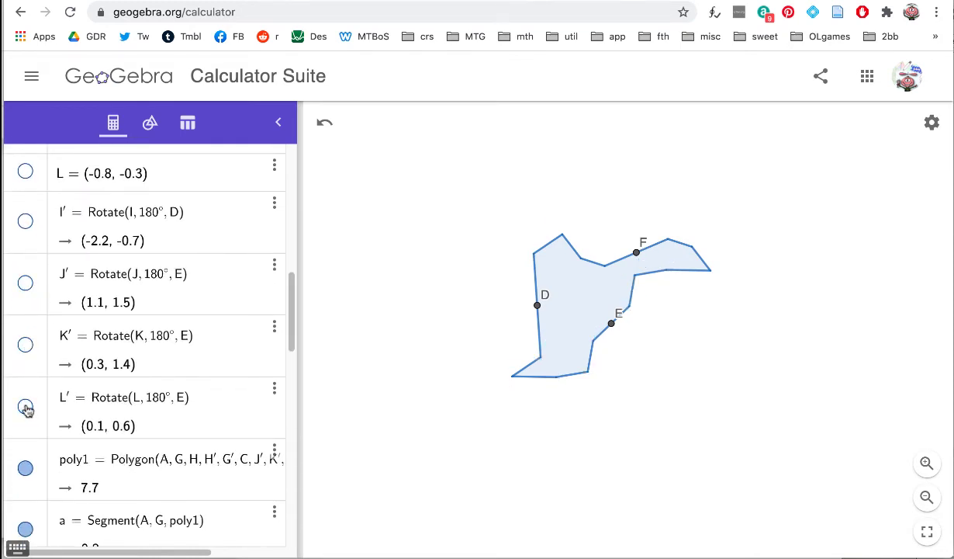
Step: Rotate the 15-sided tile 180° about midpoint D
{"action": "left_click", "coordinate": [150, 123]}
{"action": "scroll", "coordinate": [212, 423], "scroll_direction": "down", "scroll_amount": 8}
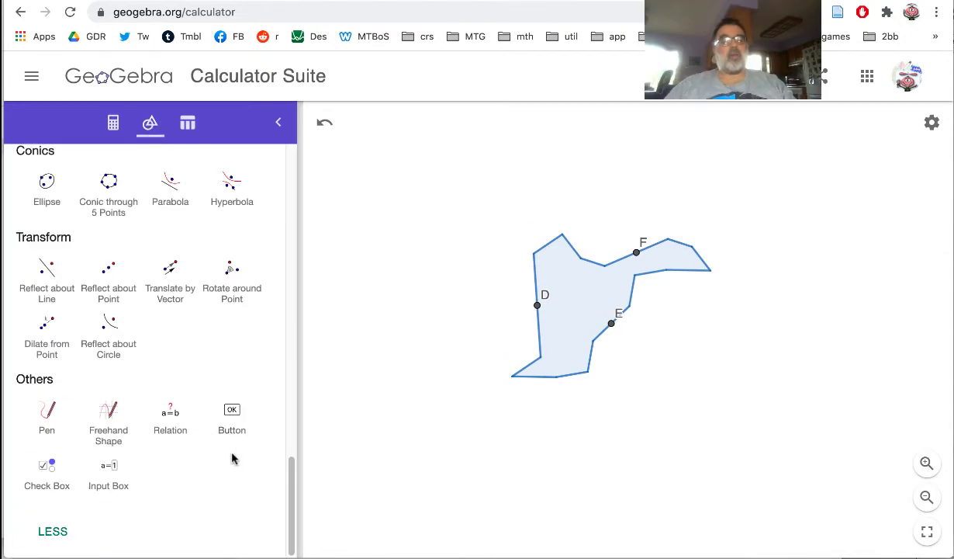
{"action": "left_click", "coordinate": [228, 275]}
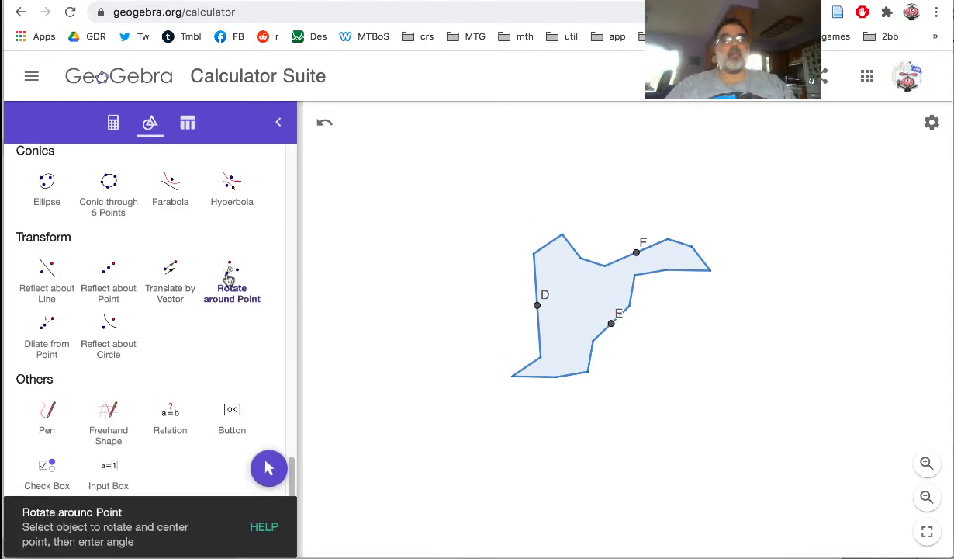
{"action": "left_click", "coordinate": [578, 284]}
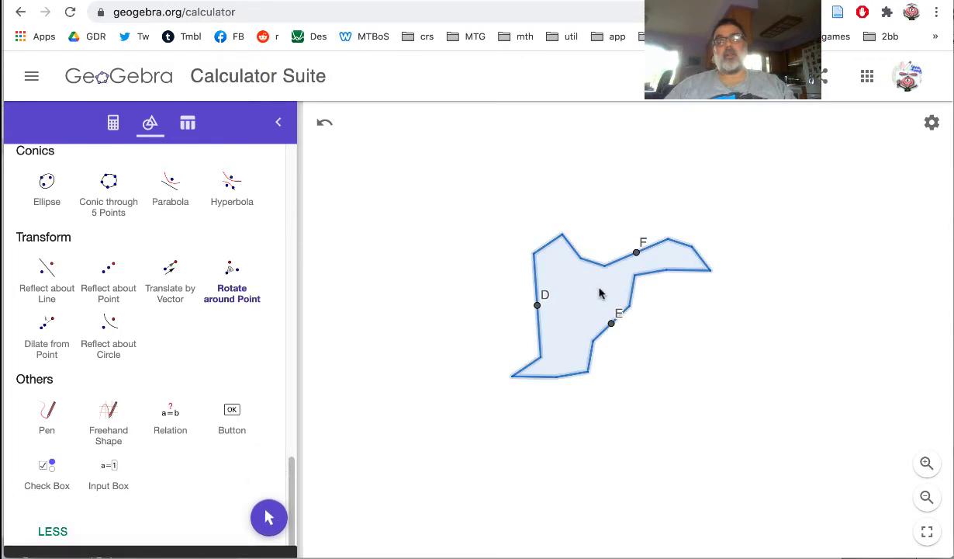
{"action": "left_click", "coordinate": [539, 306]}
{"action": "key", "text": "BackSpace"}
{"action": "key", "text": "BackSpace"}
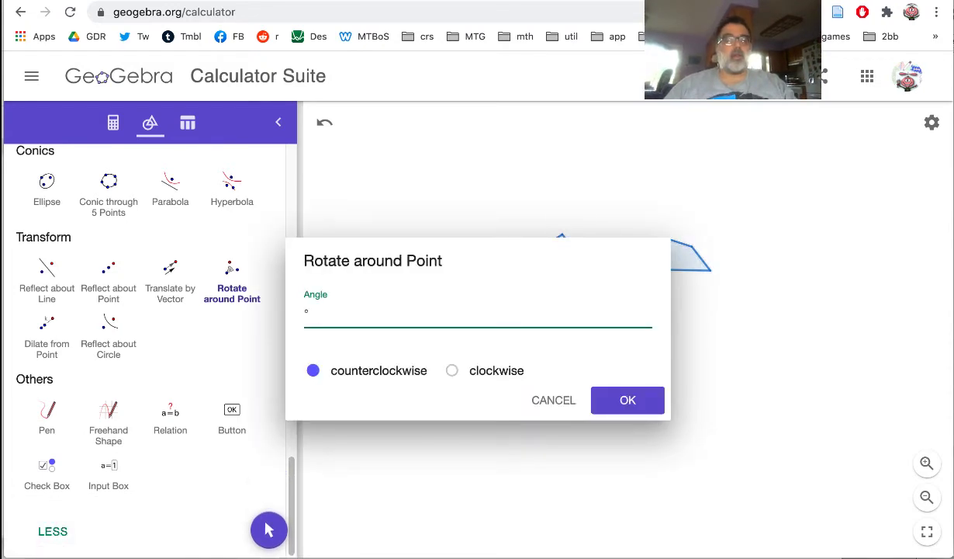
{"action": "type", "text": "180"}
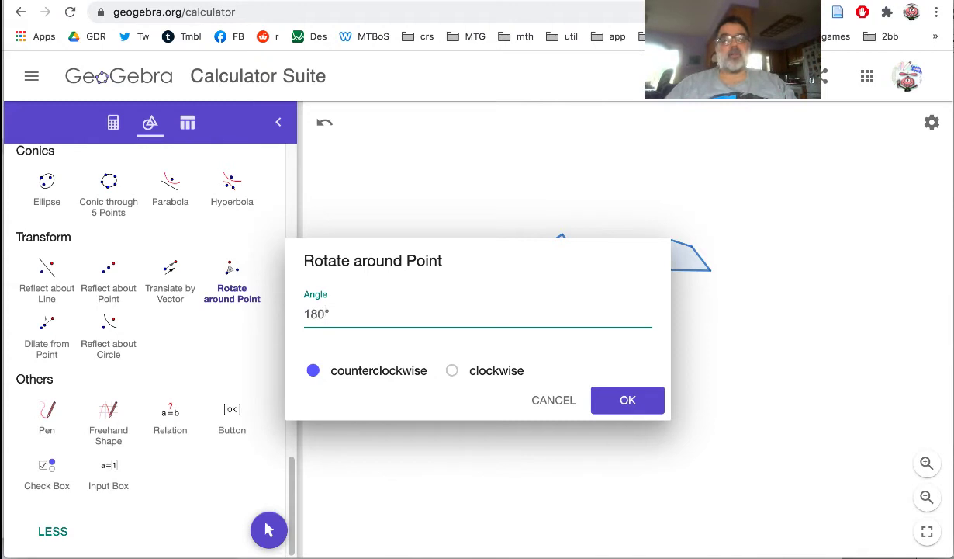
{"action": "left_click", "coordinate": [627, 400]}
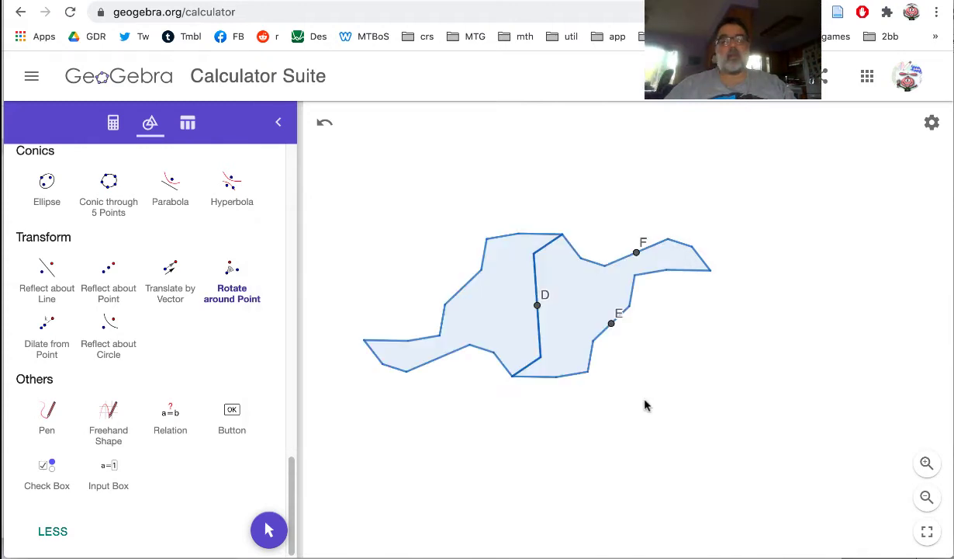
Step: Rotate the tile 180° about midpoint F
{"action": "left_click", "coordinate": [607, 287]}
{"action": "left_click", "coordinate": [636, 252]}
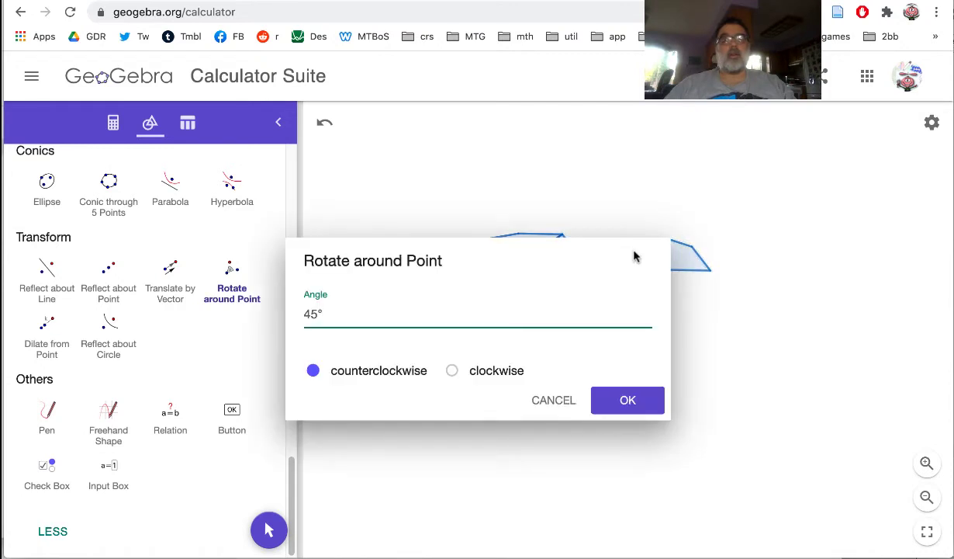
{"action": "left_click", "coordinate": [464, 298]}
{"action": "key", "text": "BackSpace"}
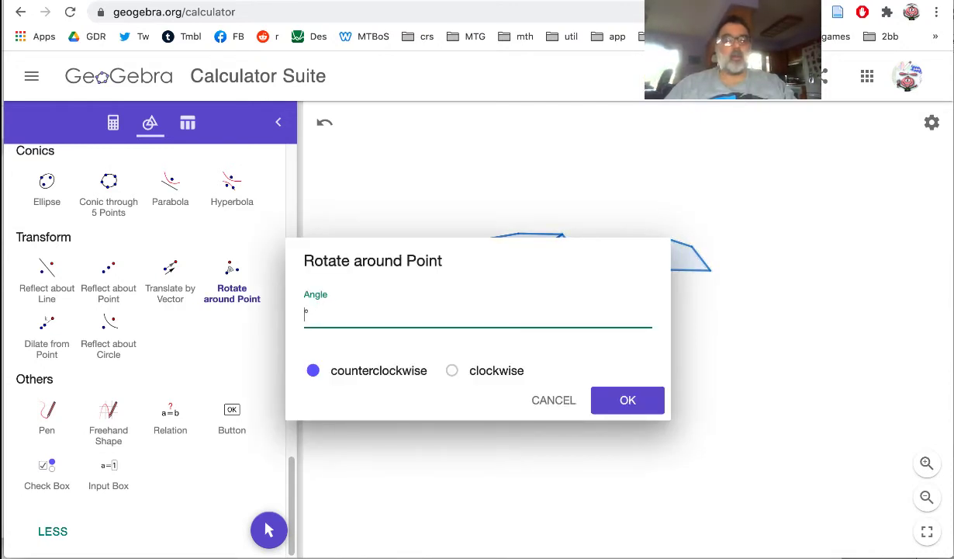
{"action": "type", "text": "180"}
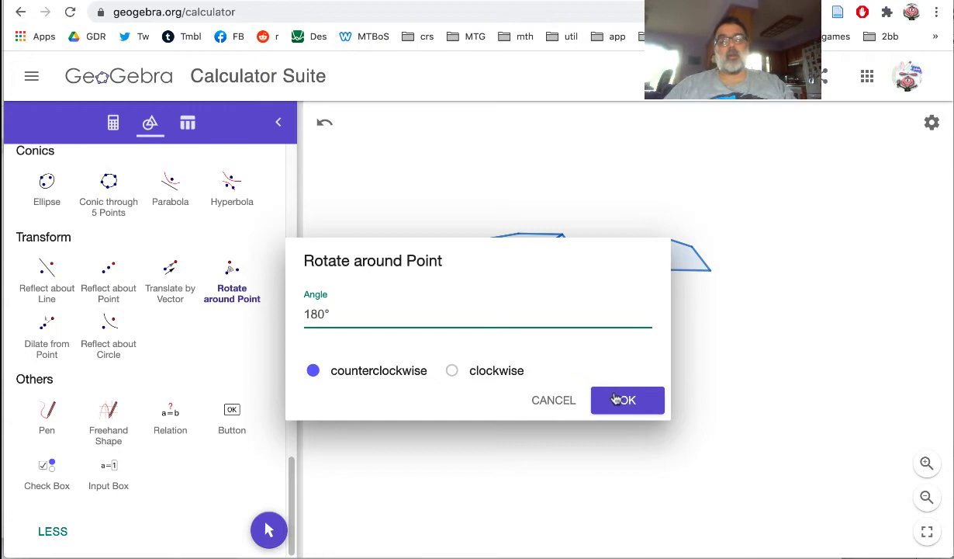
{"action": "left_click", "coordinate": [615, 397]}
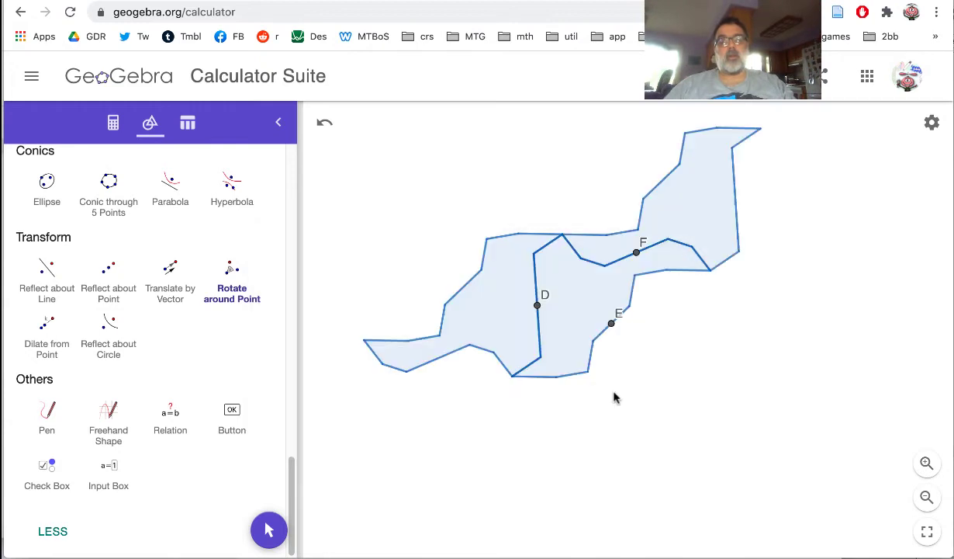
Step: Rotate the tile 180° about midpoint E
{"action": "left_click", "coordinate": [612, 322]}
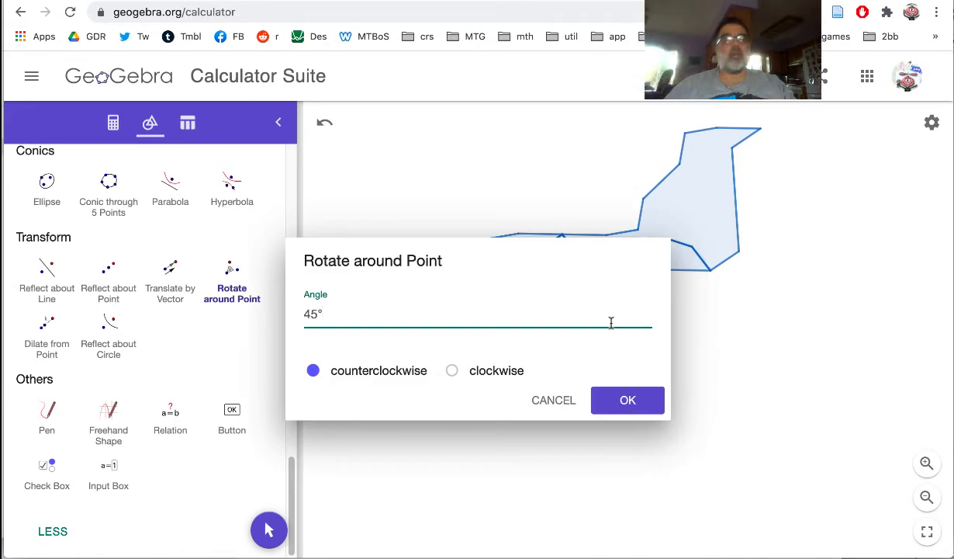
{"action": "key", "text": "BackSpace"}
{"action": "key", "text": "BackSpace"}
{"action": "type", "text": "18"}
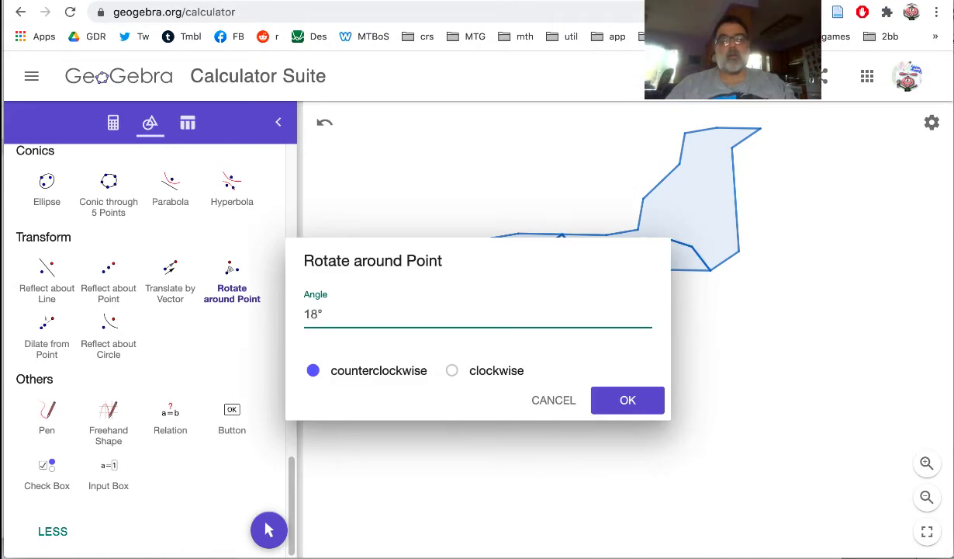
{"action": "type", "text": "0"}
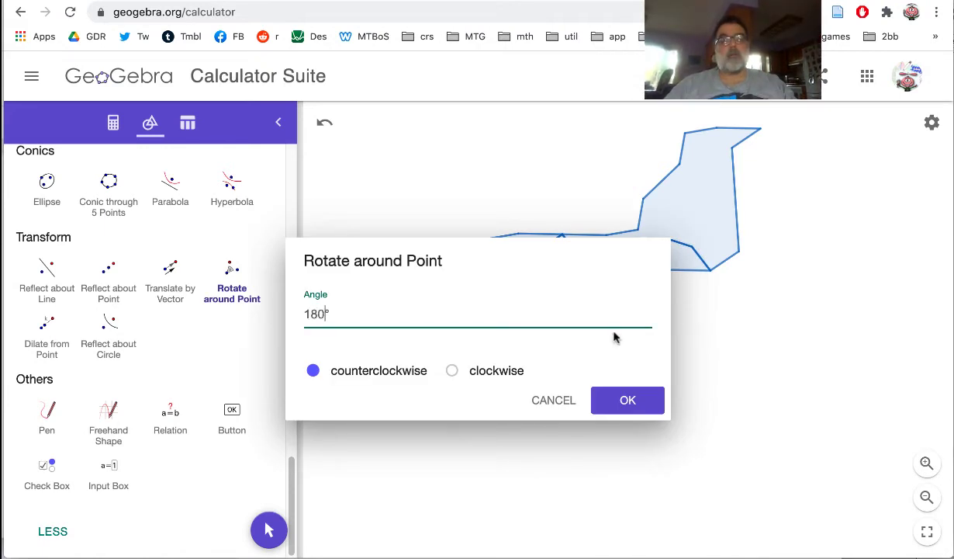
{"action": "left_click", "coordinate": [632, 401]}
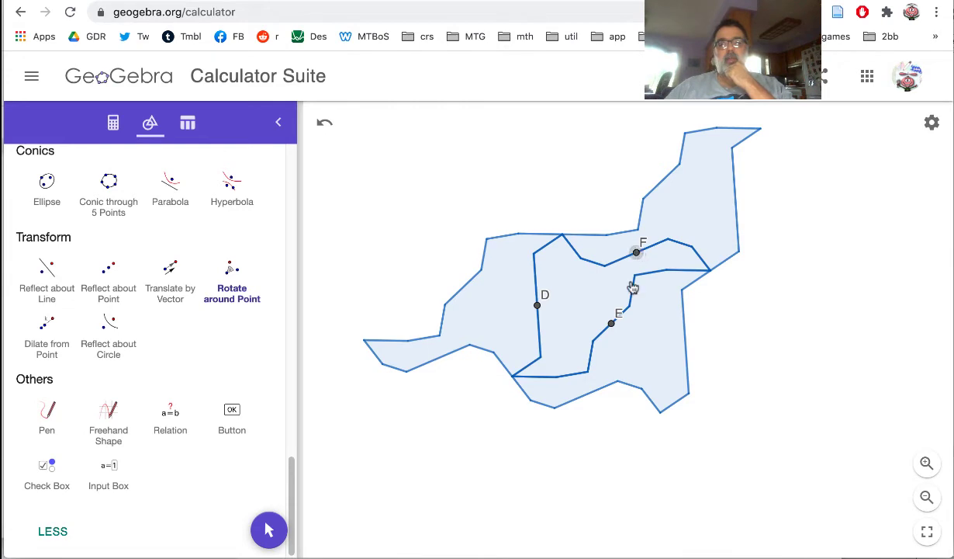
Step: Rotate the first selected tile 180° about midpoint E
{"action": "left_click", "coordinate": [612, 322]}
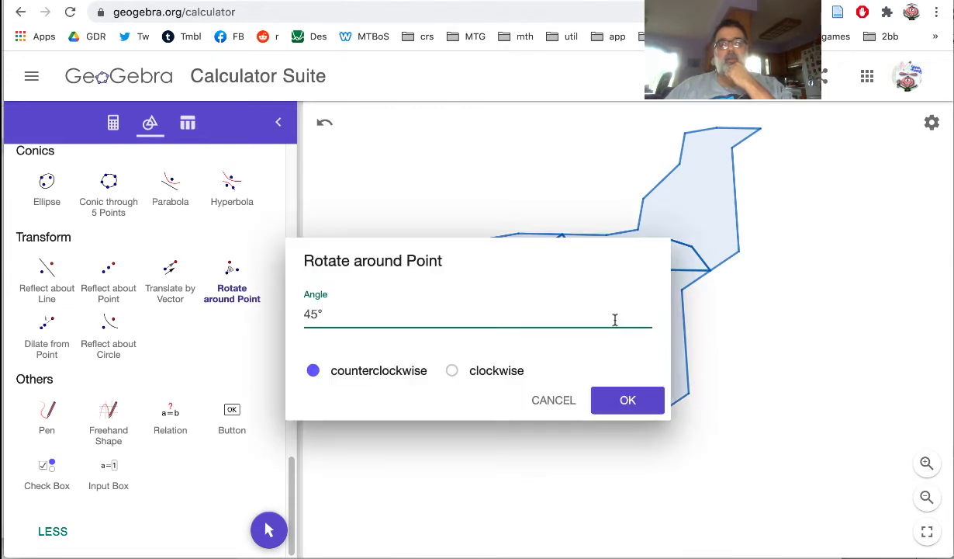
{"action": "key", "text": "BackSpace"}
{"action": "key", "text": "BackSpace"}
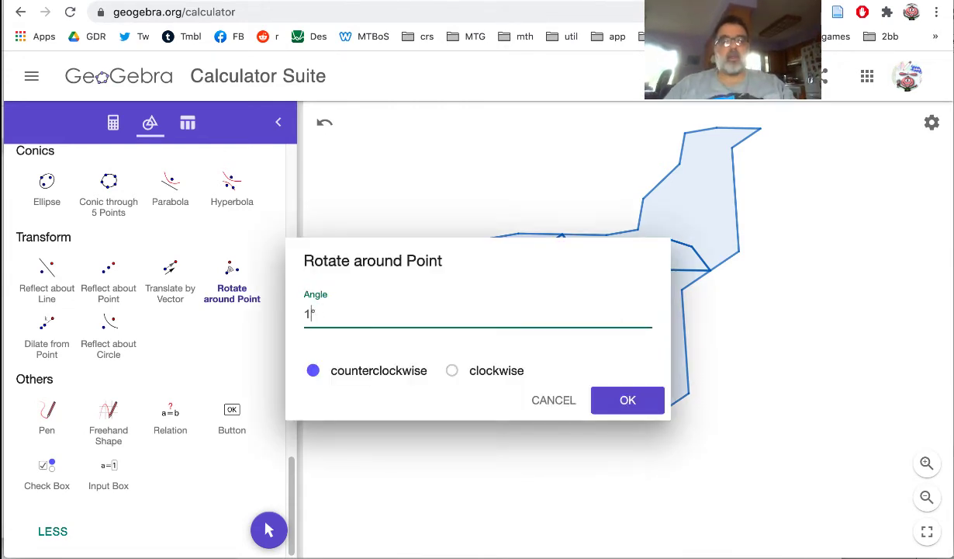
{"action": "type", "text": "180"}
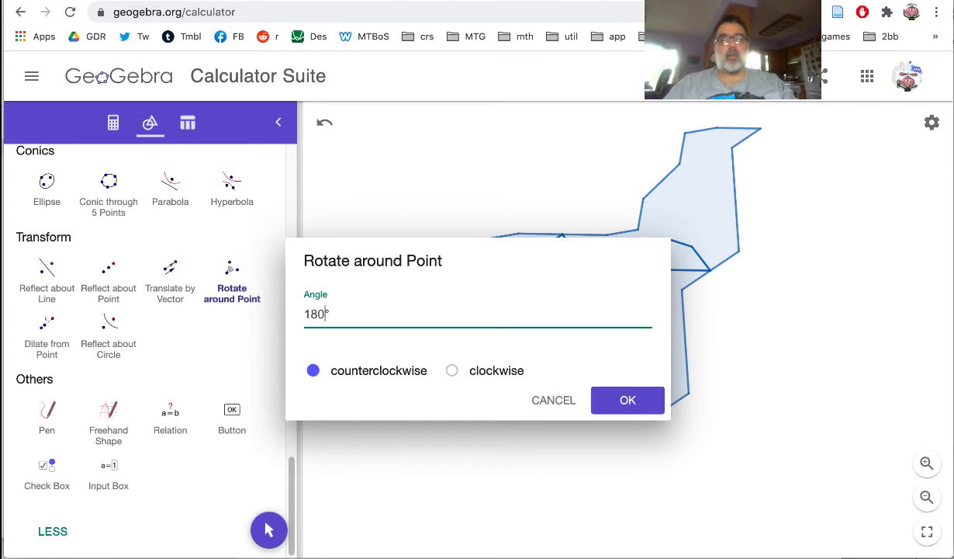
{"action": "left_click", "coordinate": [640, 403]}
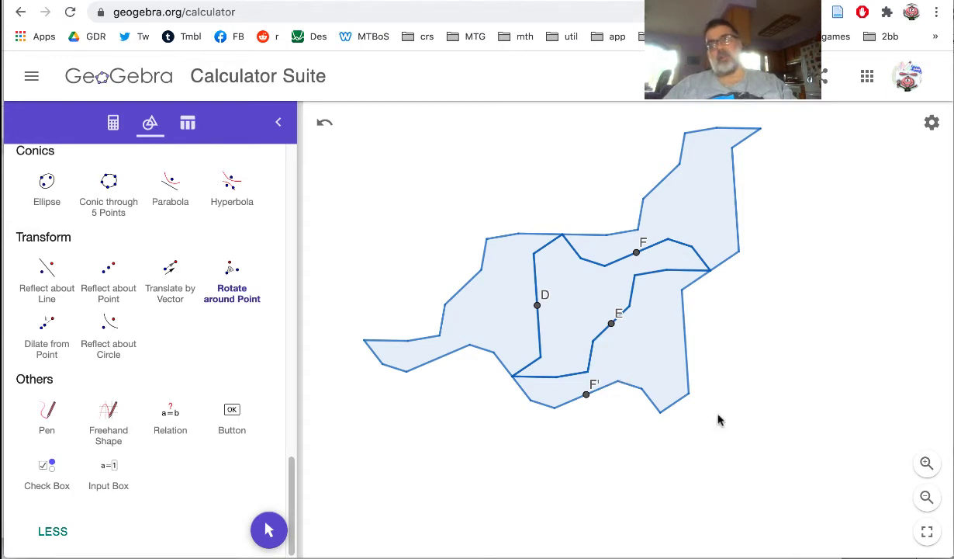
Step: Rotate a second tile 180° about E, adding point D'
{"action": "left_click", "coordinate": [612, 323]}
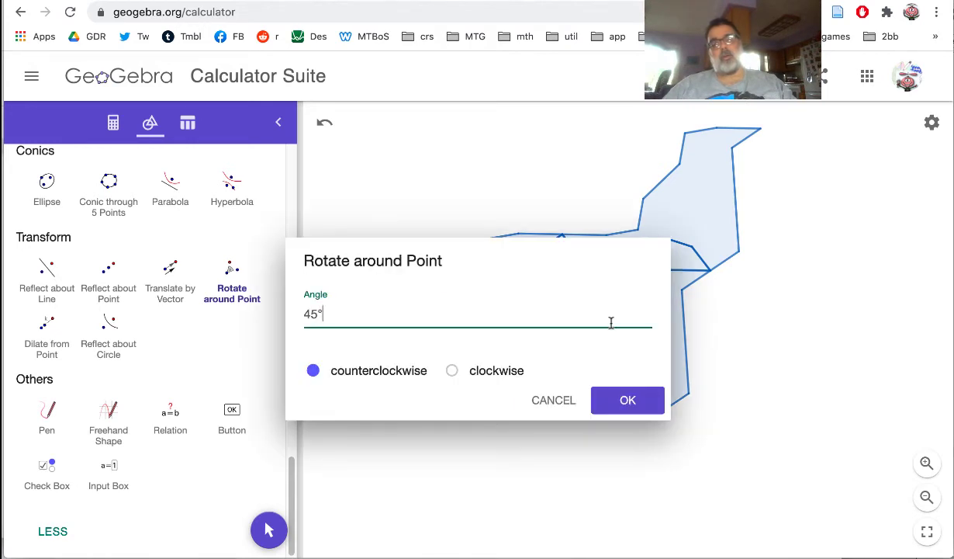
{"action": "key", "text": "BackSpace"}
{"action": "key", "text": "BackSpace"}
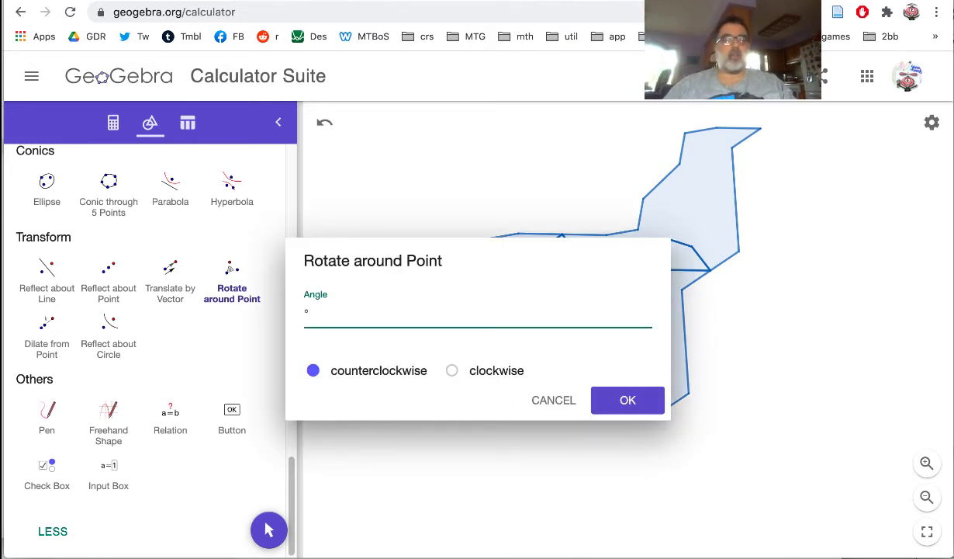
{"action": "type", "text": "180"}
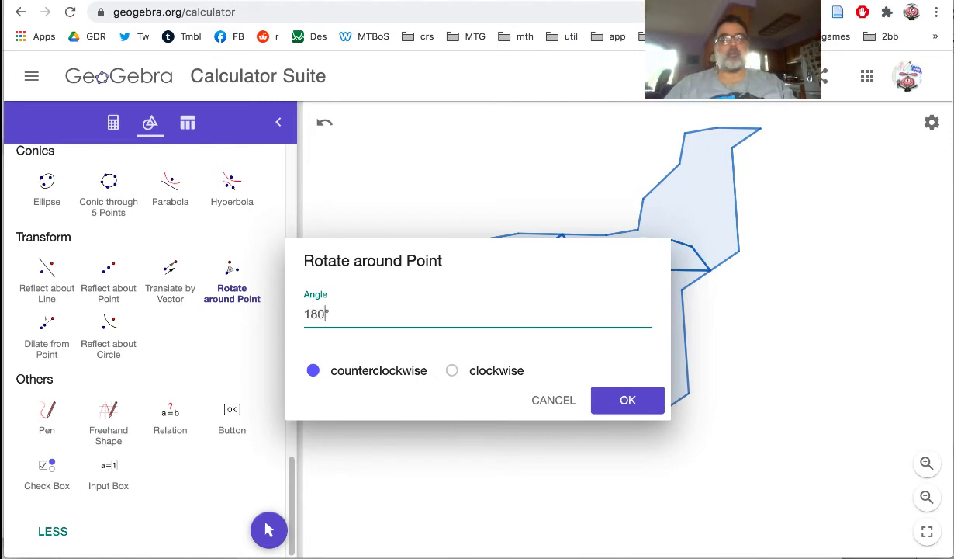
{"action": "left_click", "coordinate": [629, 401]}
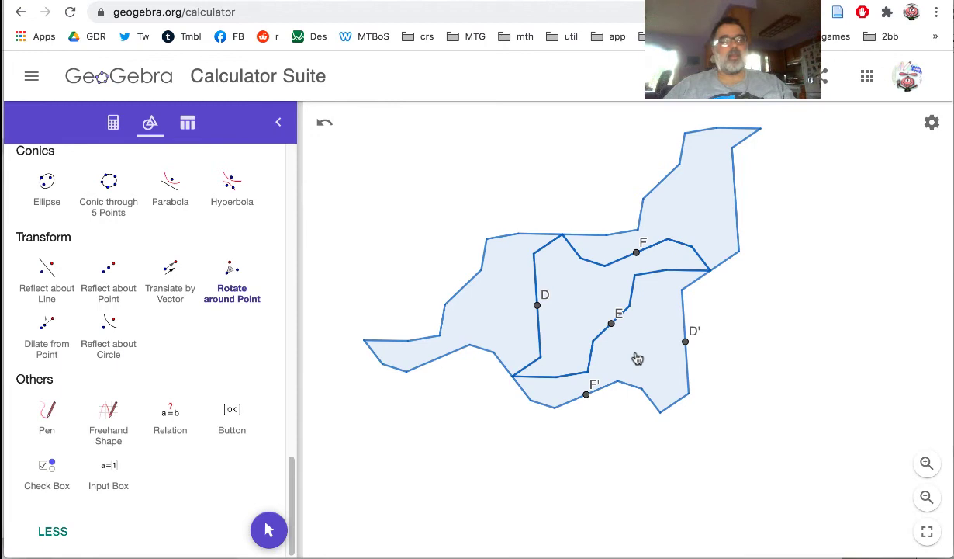
Step: Rotate a tile 180° about midpoint F' with Rotate around Point
{"action": "left_click", "coordinate": [587, 396]}
{"action": "key", "text": "BackSpace"}
{"action": "key", "text": "BackSpace"}
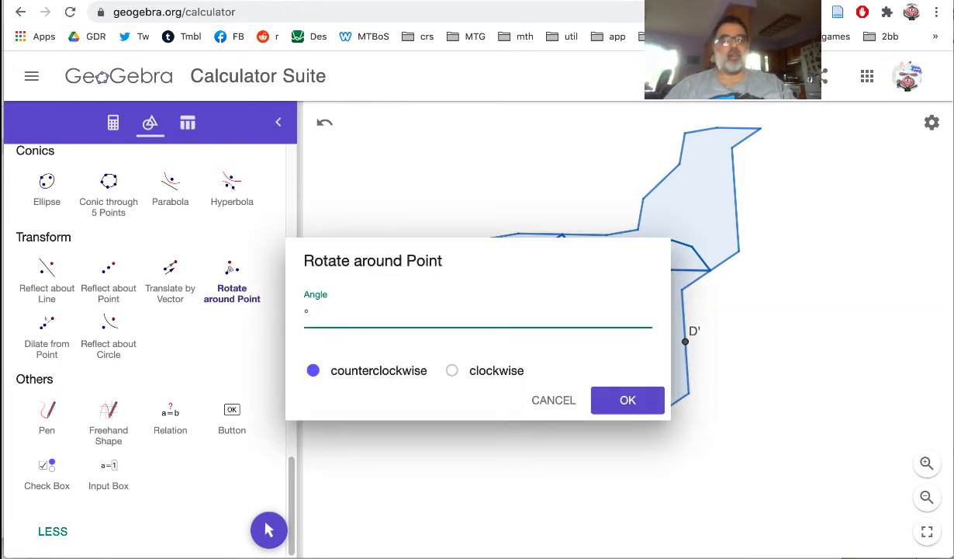
{"action": "type", "text": "180"}
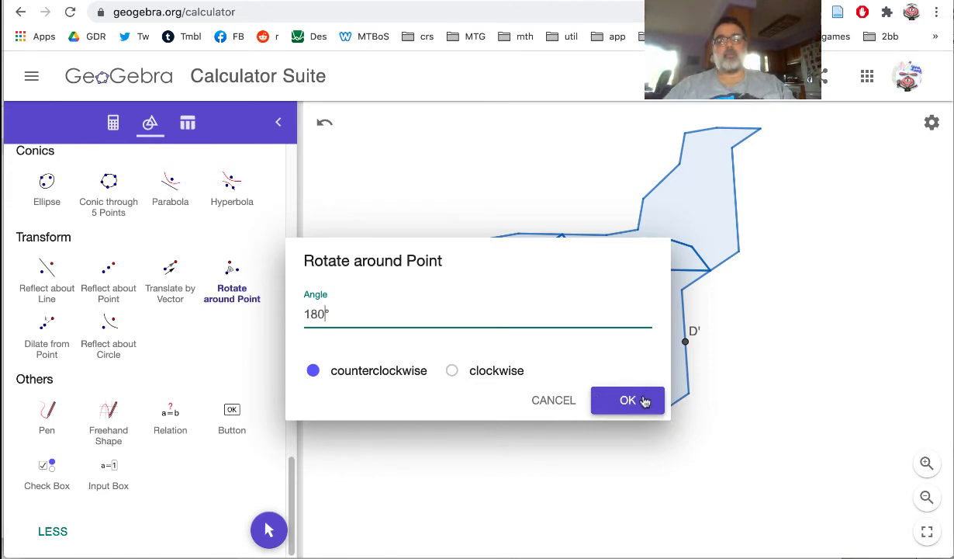
{"action": "left_click", "coordinate": [643, 399]}
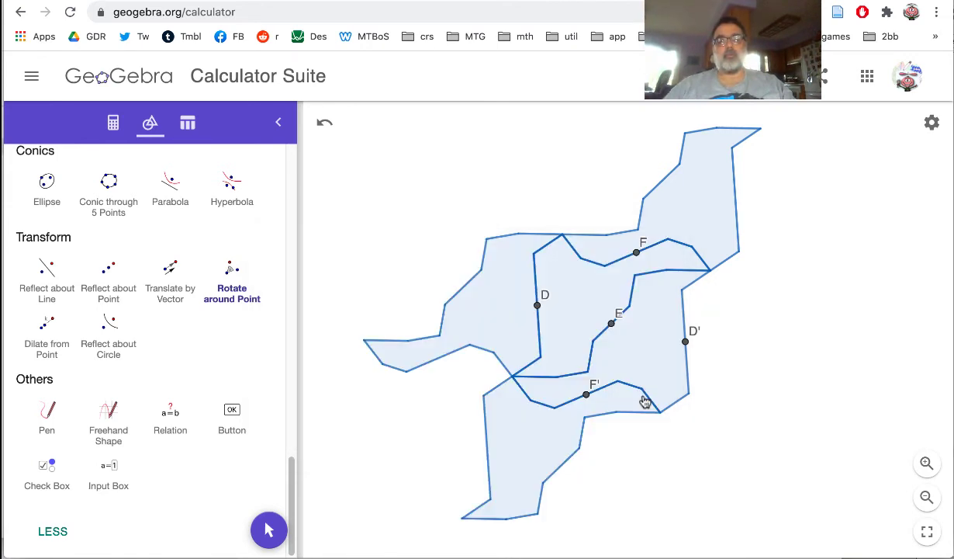
Step: Rotate another tile 180° about midpoint D' to extend the tiling rightward
{"action": "left_click", "coordinate": [685, 343]}
{"action": "key", "text": "BackSpace"}
{"action": "key", "text": "BackSpace"}
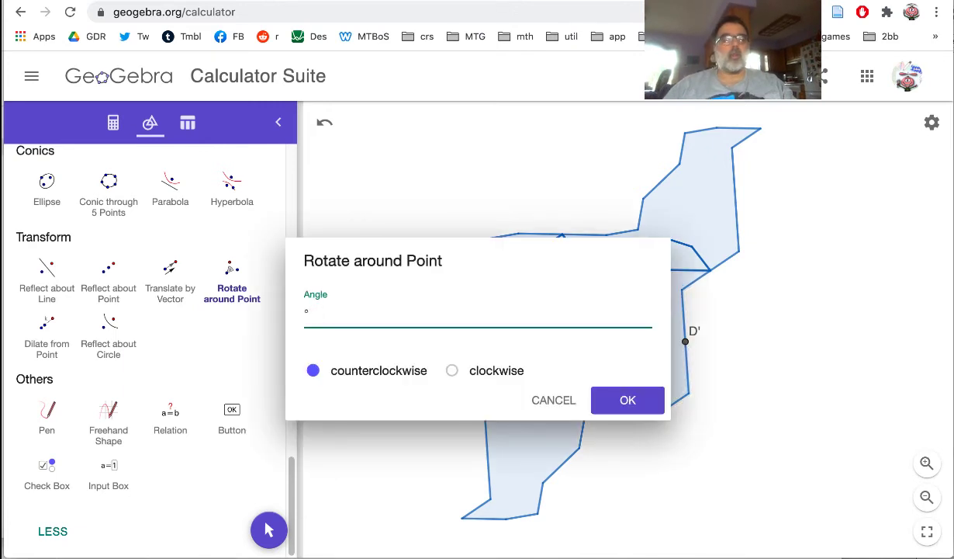
{"action": "type", "text": "180"}
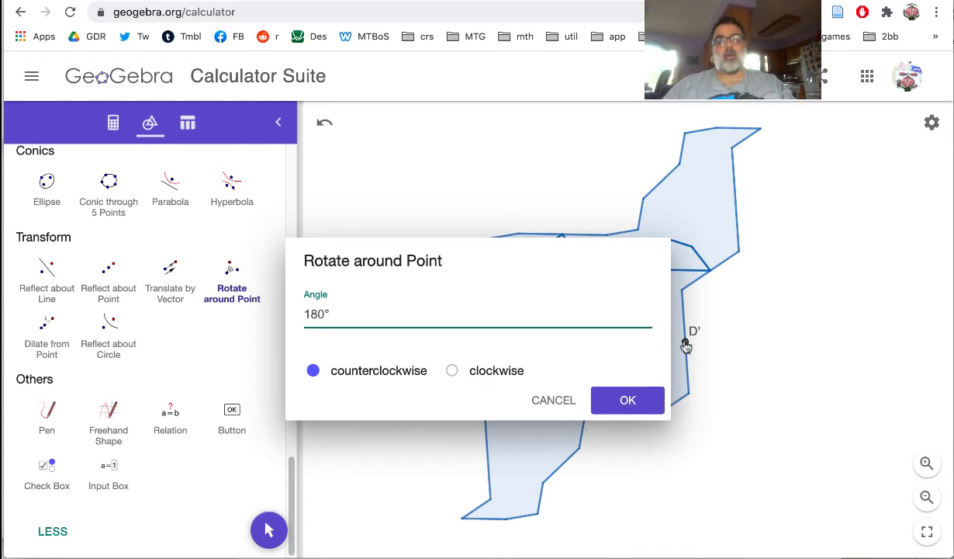
{"action": "left_click", "coordinate": [629, 400]}
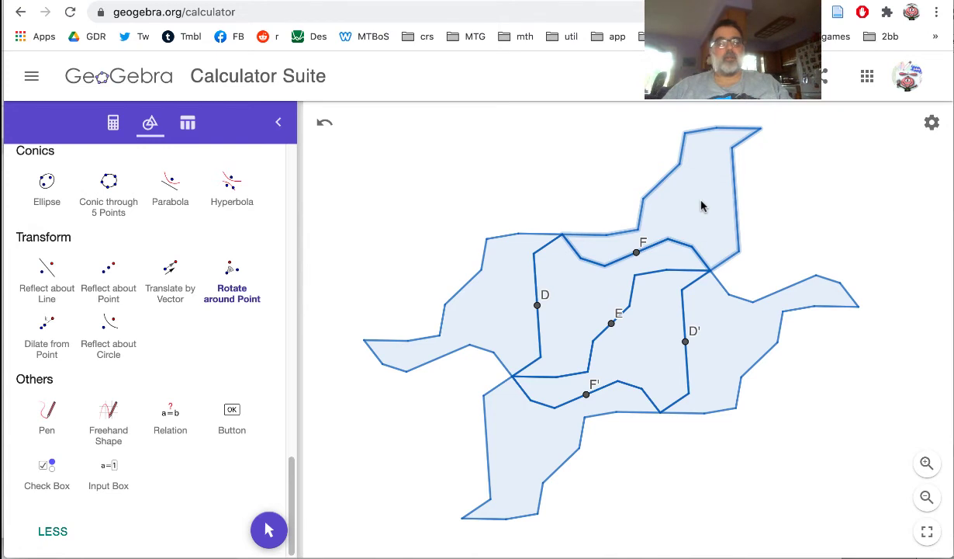
Step: Return to the Move tool, dropping a stray point, and fill the left tile green
{"action": "left_click", "coordinate": [605, 178]}
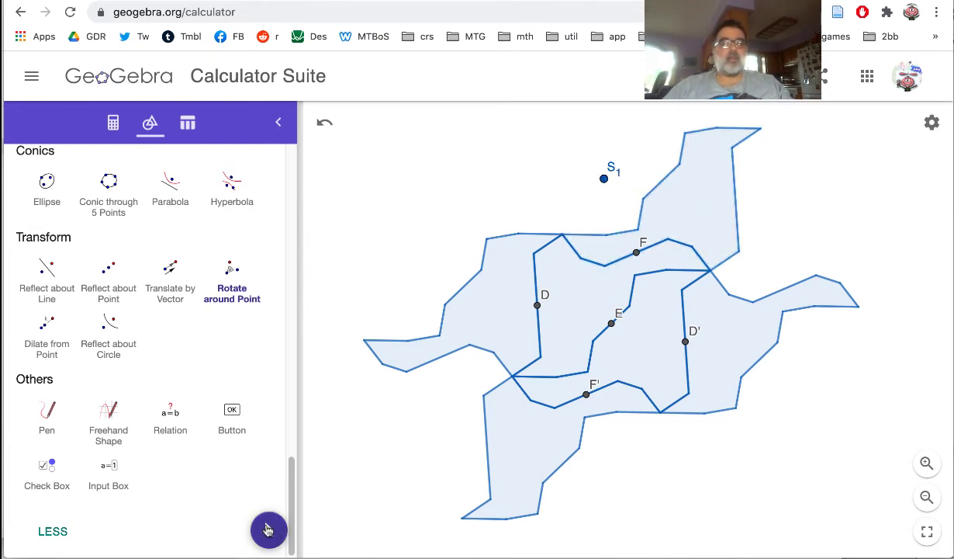
{"action": "left_click", "coordinate": [262, 521]}
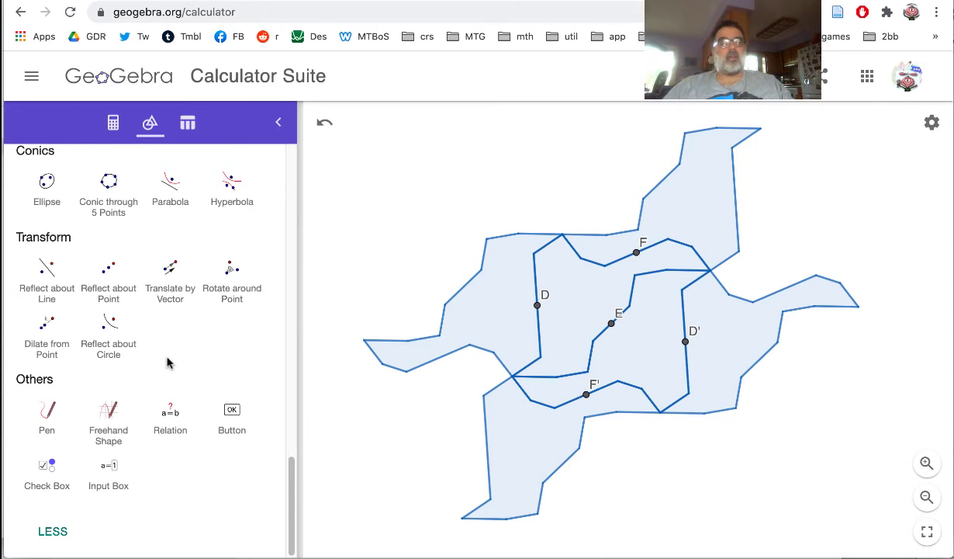
{"action": "scroll", "coordinate": [167, 362], "scroll_direction": "up", "scroll_amount": 2}
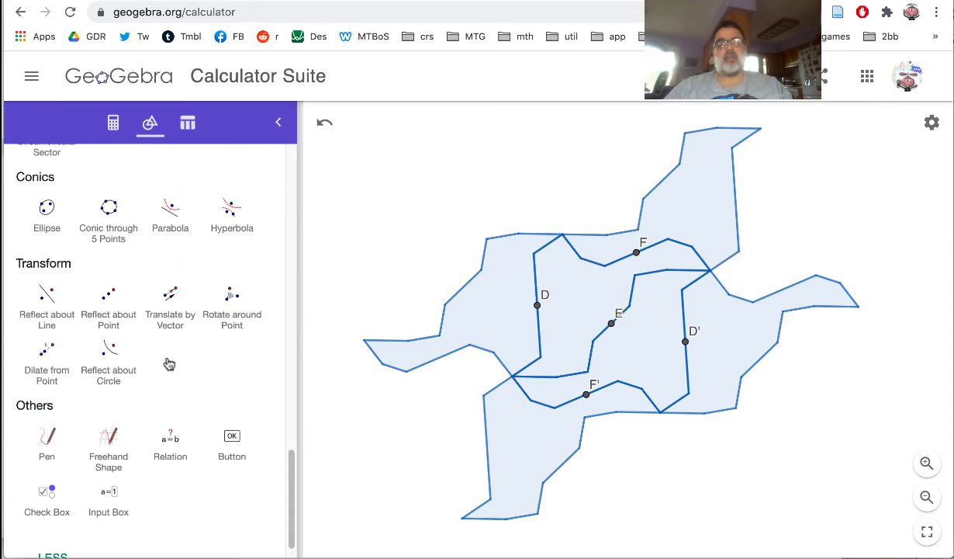
{"action": "left_click", "coordinate": [504, 292]}
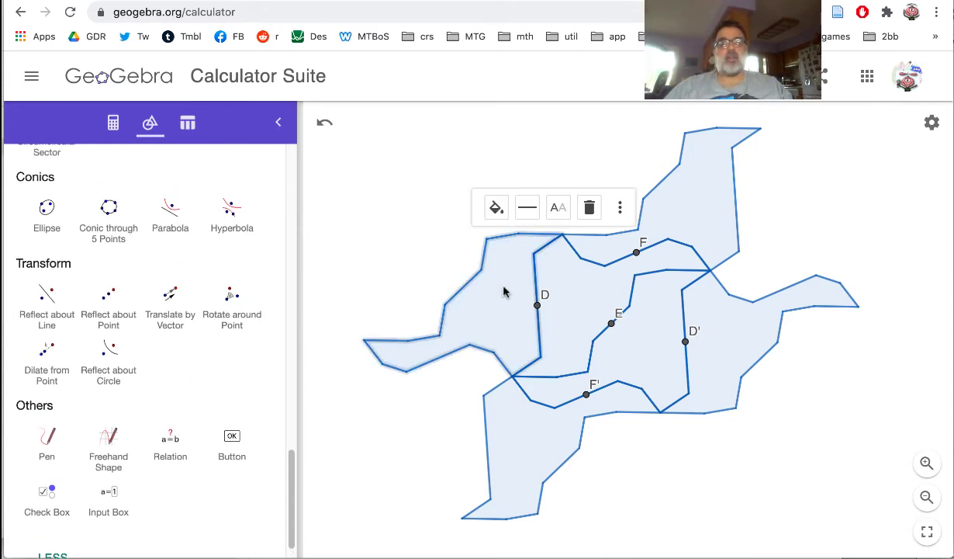
{"action": "left_click", "coordinate": [497, 208]}
{"action": "left_click", "coordinate": [501, 236]}
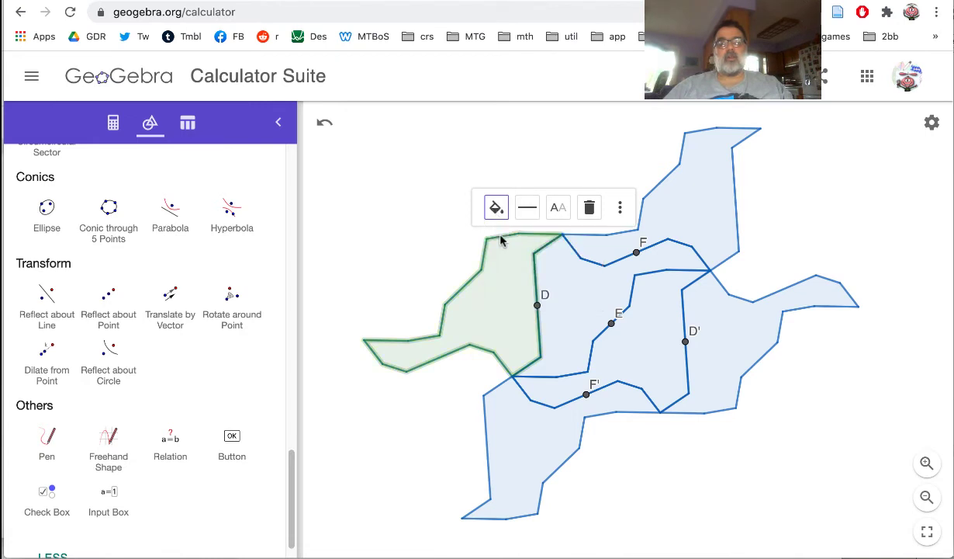
Step: Fill the upper-right tile orange and the central tile through E pink
{"action": "left_click", "coordinate": [680, 218]}
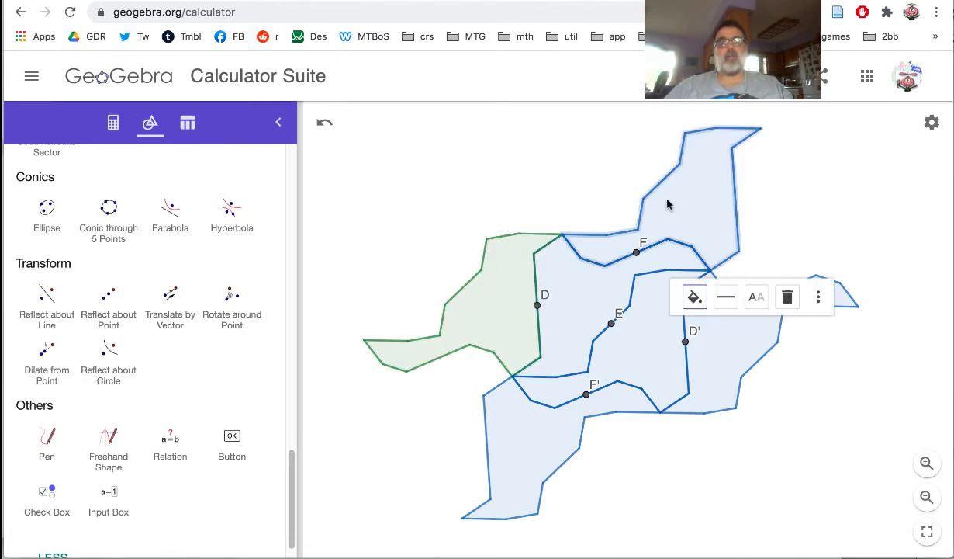
{"action": "left_click", "coordinate": [694, 297]}
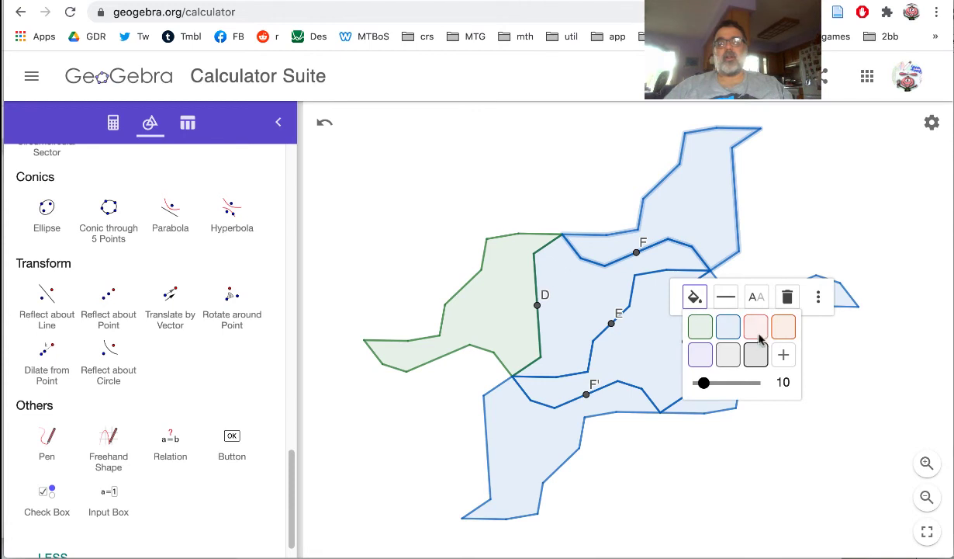
{"action": "left_click", "coordinate": [783, 327]}
{"action": "left_click", "coordinate": [652, 358]}
{"action": "left_click", "coordinate": [638, 238]}
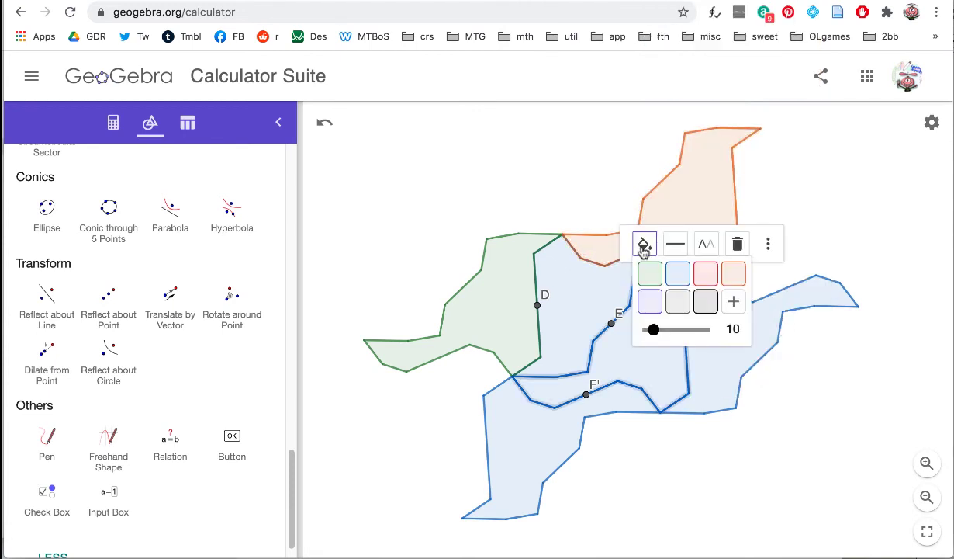
{"action": "left_click", "coordinate": [675, 268]}
Step: Fill the lower tile orange and the right-hand tile through D' green, then show the Algebra list
{"action": "left_click", "coordinate": [595, 350]}
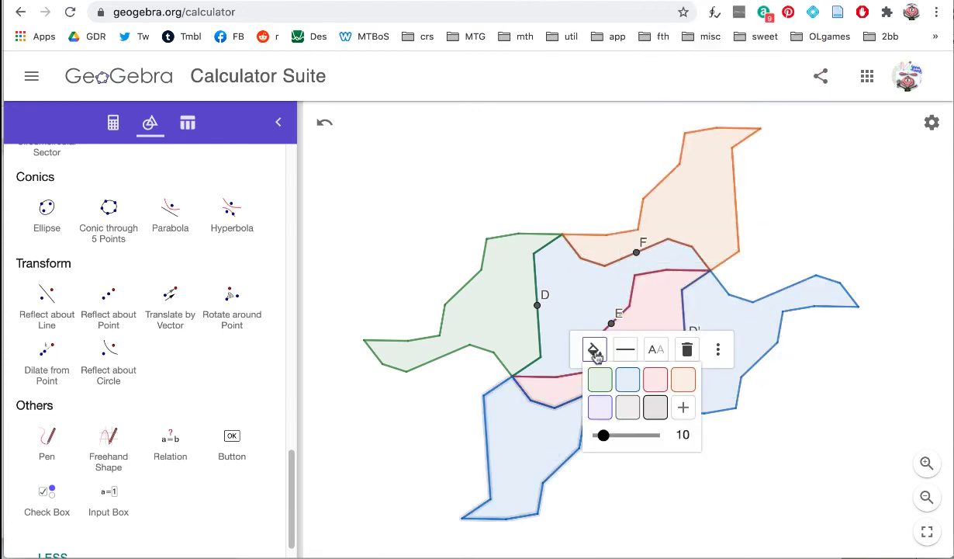
{"action": "left_click", "coordinate": [654, 380]}
{"action": "left_click", "coordinate": [593, 350]}
{"action": "left_click", "coordinate": [683, 379]}
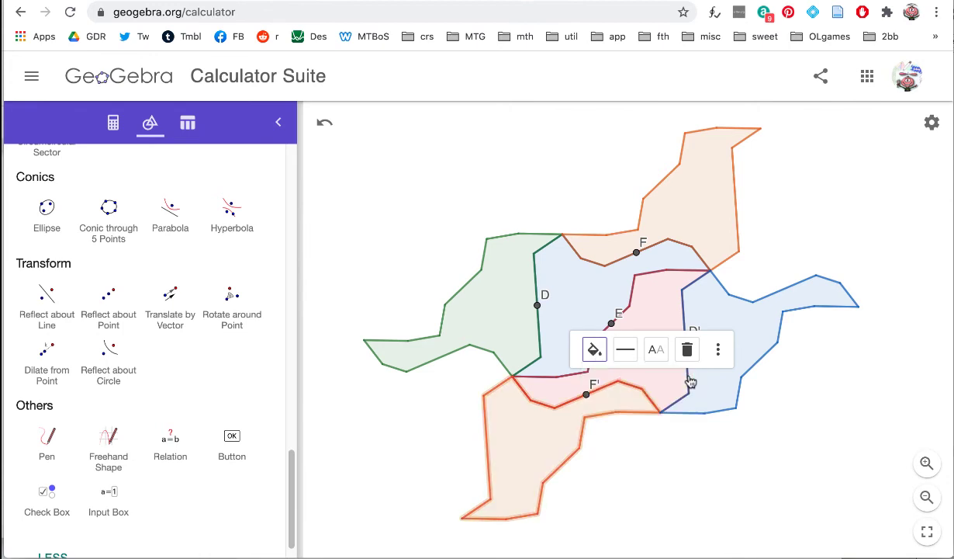
{"action": "left_click", "coordinate": [731, 319]}
{"action": "left_click", "coordinate": [792, 244]}
{"action": "left_click", "coordinate": [798, 276]}
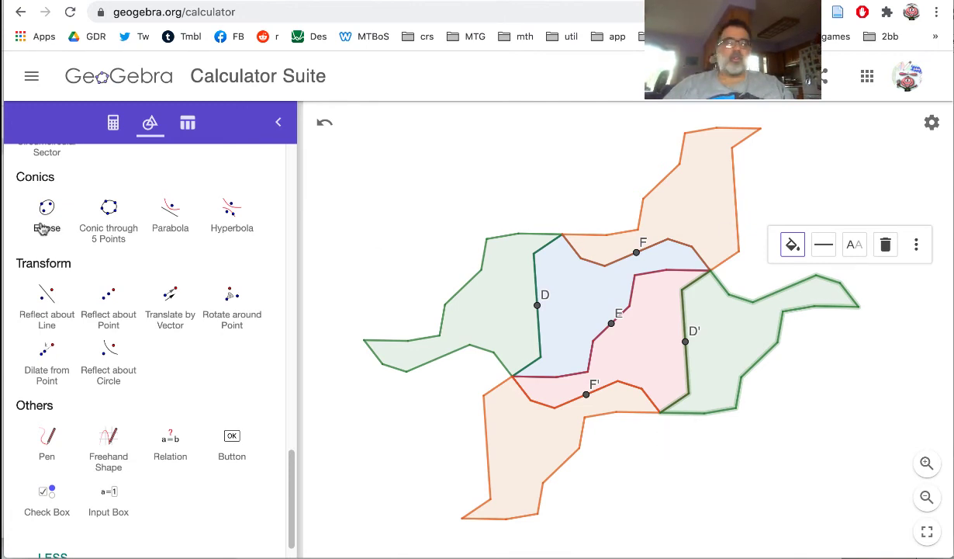
{"action": "left_click", "coordinate": [110, 128]}
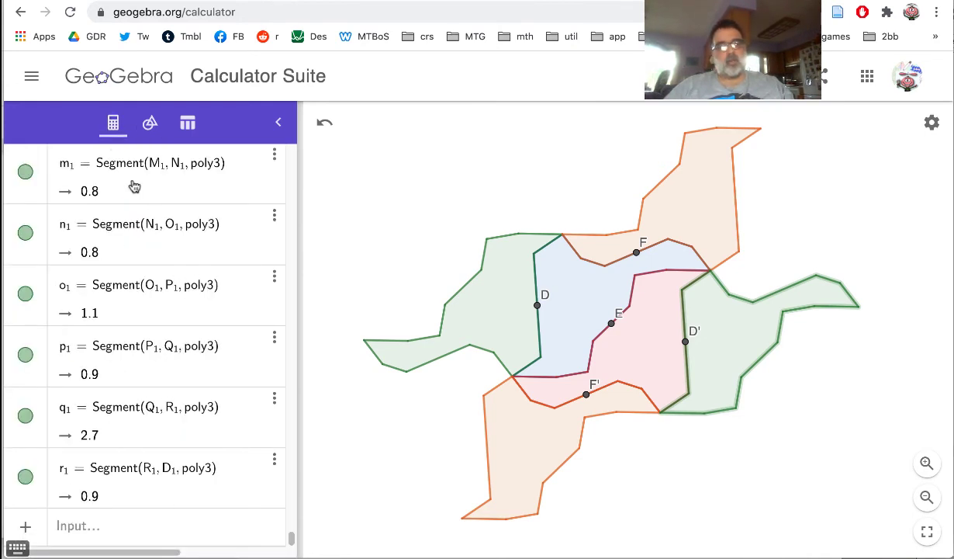
Step: In the Algebra list, show points A, B and C and hide midpoints D, E and F
{"action": "scroll", "coordinate": [204, 222], "scroll_direction": "up", "scroll_amount": 4}
{"action": "scroll", "coordinate": [203, 222], "scroll_direction": "up", "scroll_amount": 15}
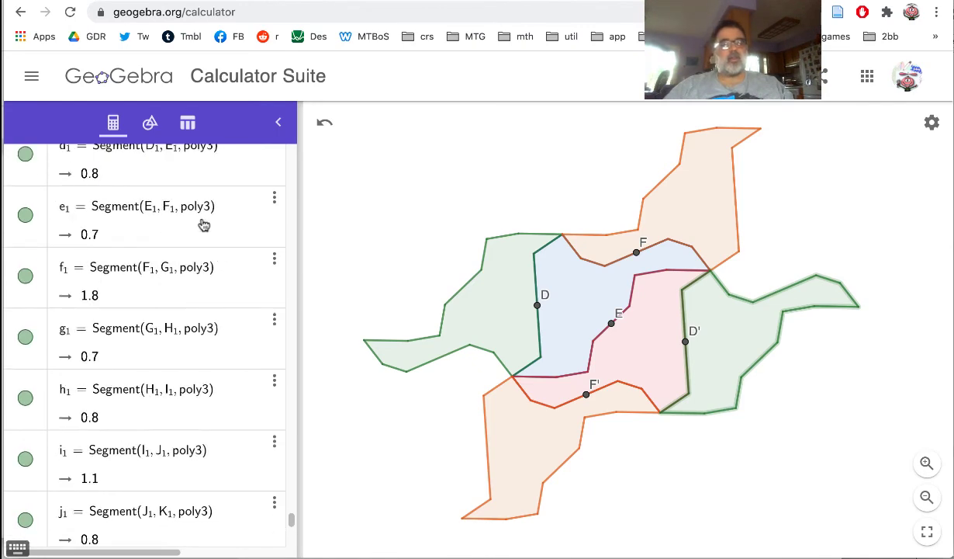
{"action": "scroll", "coordinate": [203, 224], "scroll_direction": "up", "scroll_amount": 15}
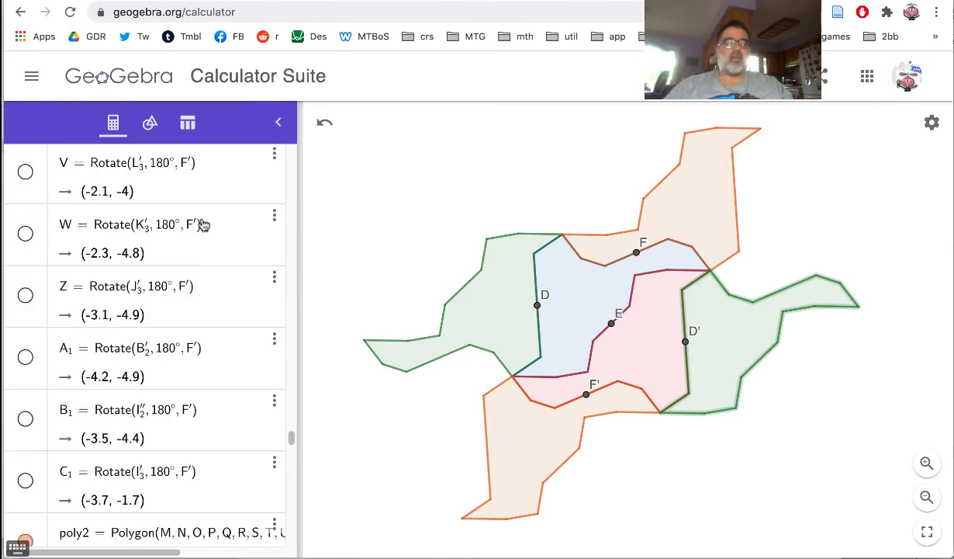
{"action": "scroll", "coordinate": [203, 224], "scroll_direction": "up", "scroll_amount": 15}
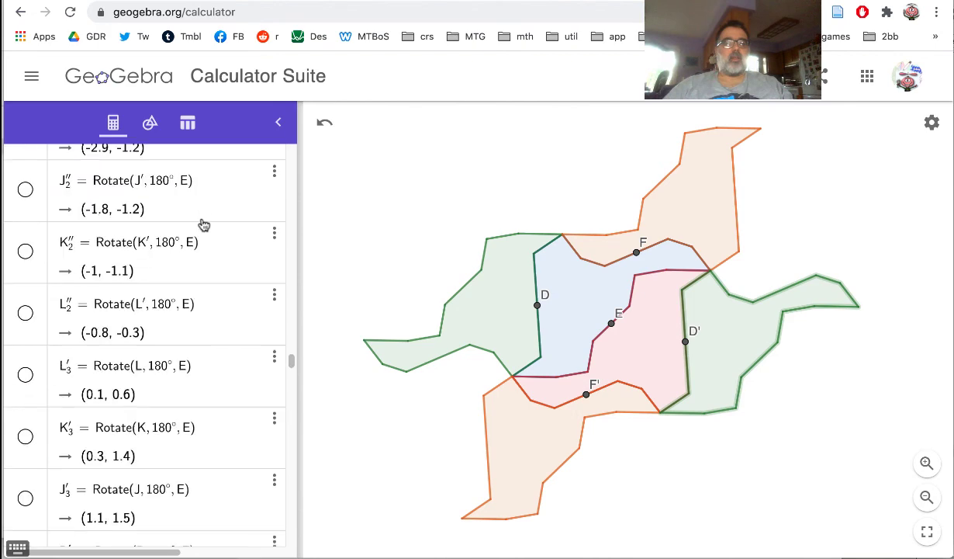
{"action": "scroll", "coordinate": [204, 224], "scroll_direction": "up", "scroll_amount": 15}
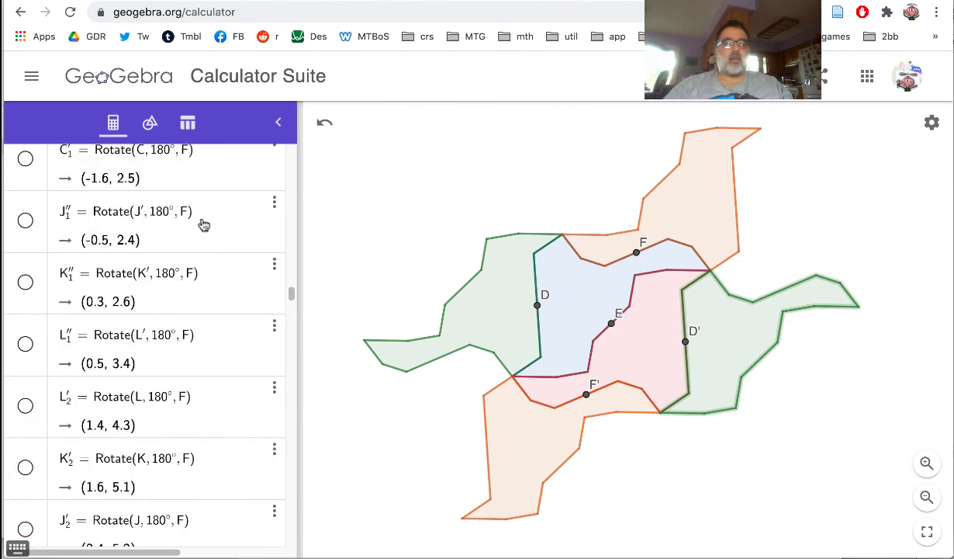
{"action": "scroll", "coordinate": [204, 225], "scroll_direction": "up", "scroll_amount": 15}
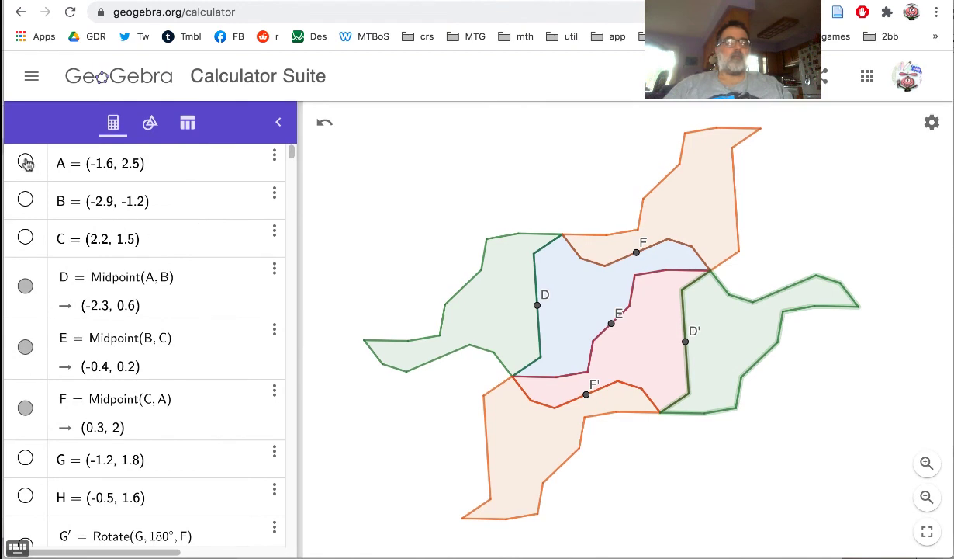
{"action": "left_click", "coordinate": [26, 161]}
{"action": "left_click", "coordinate": [26, 201]}
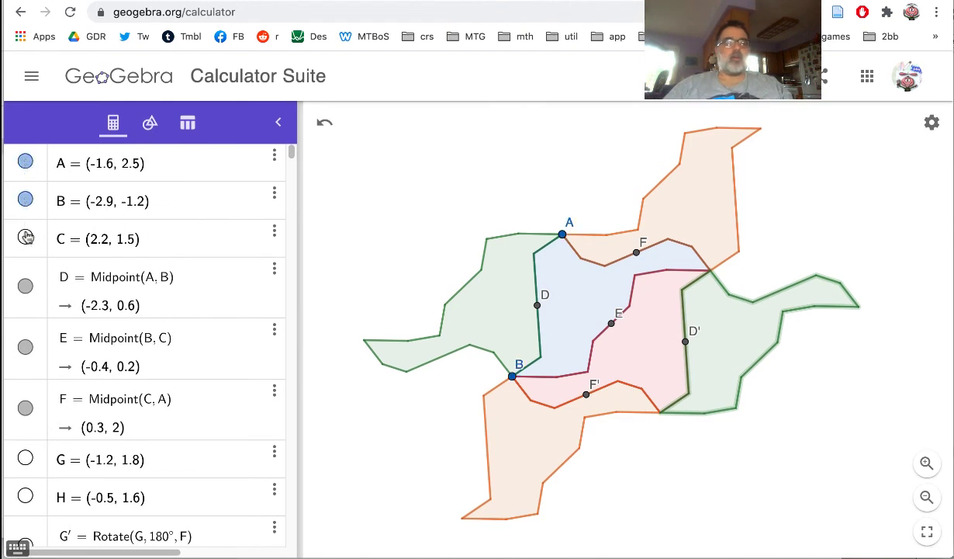
{"action": "left_click", "coordinate": [25, 237]}
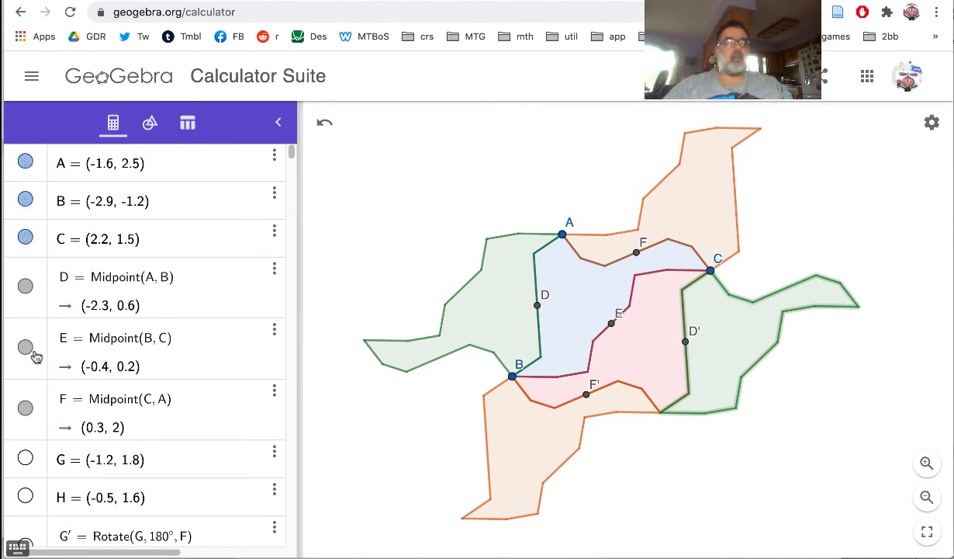
{"action": "left_click", "coordinate": [26, 285]}
{"action": "left_click", "coordinate": [26, 348]}
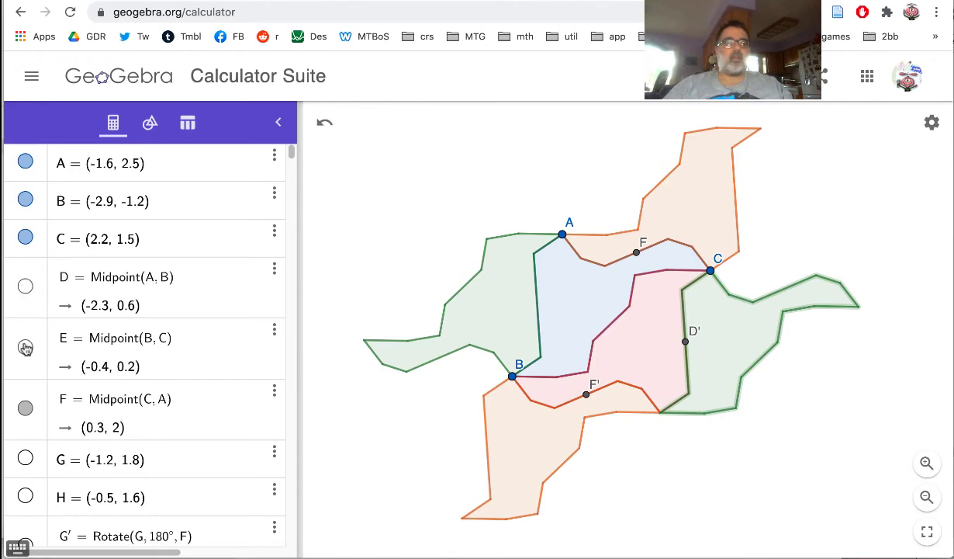
{"action": "left_click", "coordinate": [26, 408]}
Step: Make control points G, H, I, J, K and L visible on the canvas
{"action": "scroll", "coordinate": [26, 404], "scroll_direction": "down", "scroll_amount": 4}
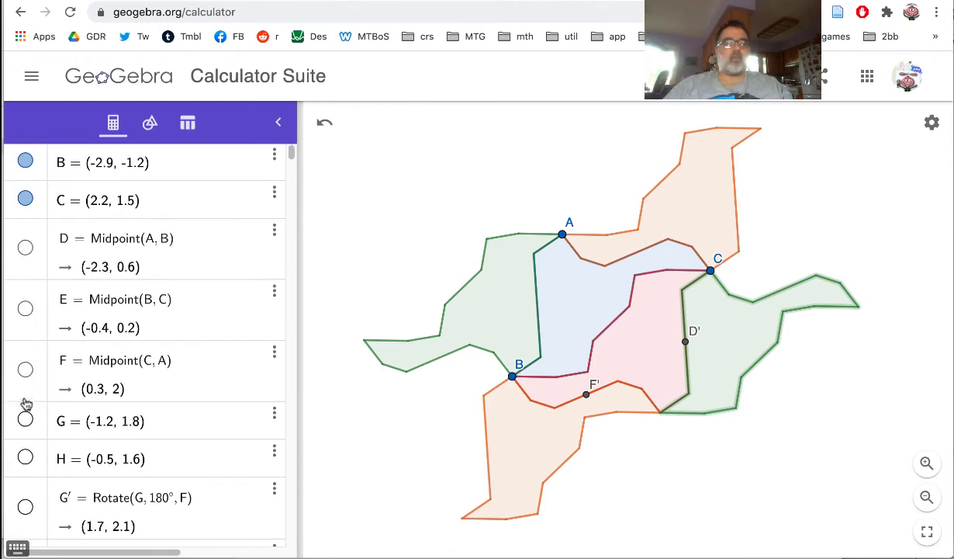
{"action": "left_click", "coordinate": [26, 314]}
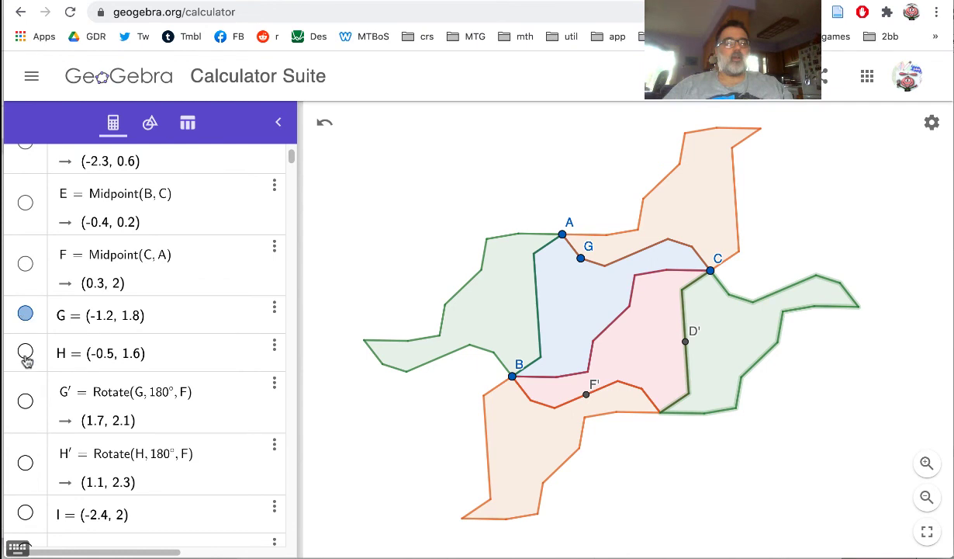
{"action": "left_click", "coordinate": [26, 353]}
{"action": "scroll", "coordinate": [42, 428], "scroll_direction": "down", "scroll_amount": 2}
{"action": "scroll", "coordinate": [42, 429], "scroll_direction": "down", "scroll_amount": 2}
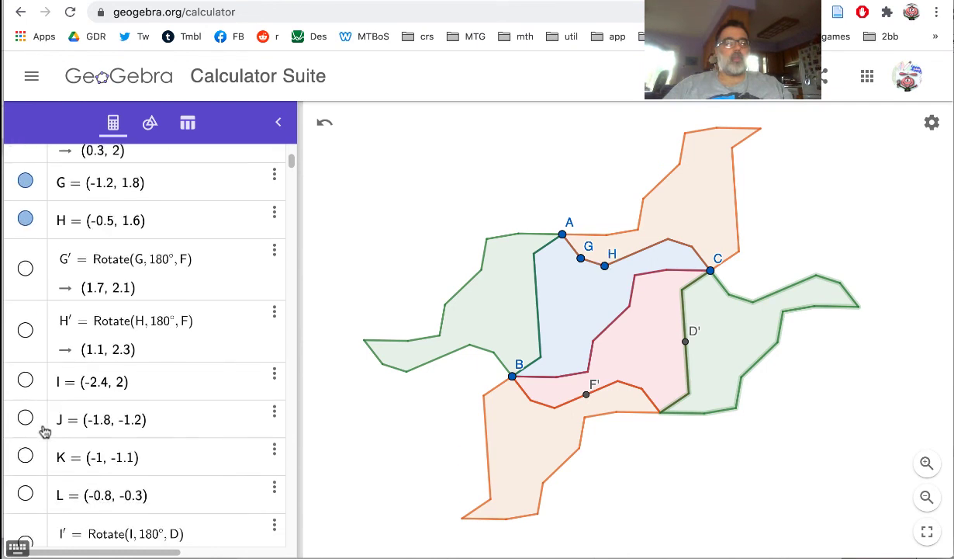
{"action": "left_click", "coordinate": [26, 376]}
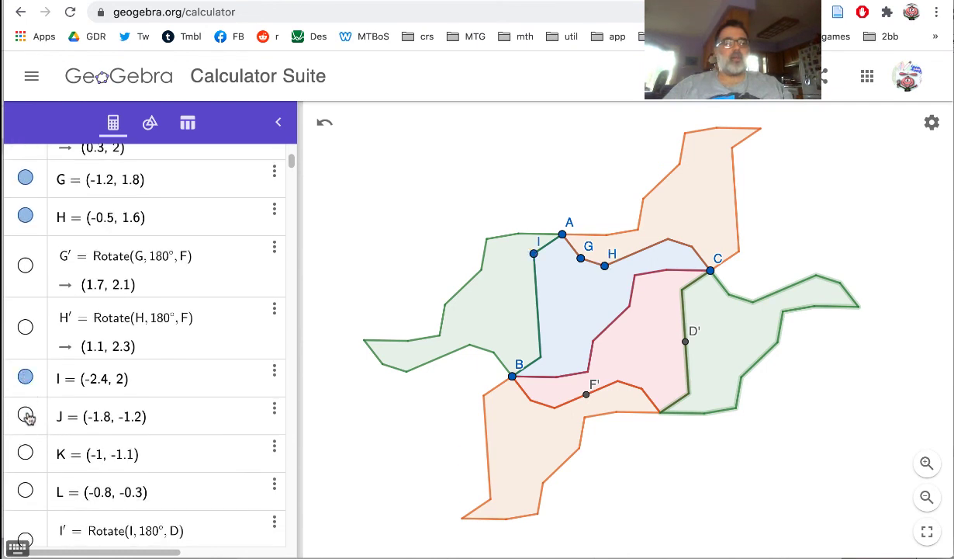
{"action": "left_click", "coordinate": [25, 416]}
{"action": "left_click", "coordinate": [26, 453]}
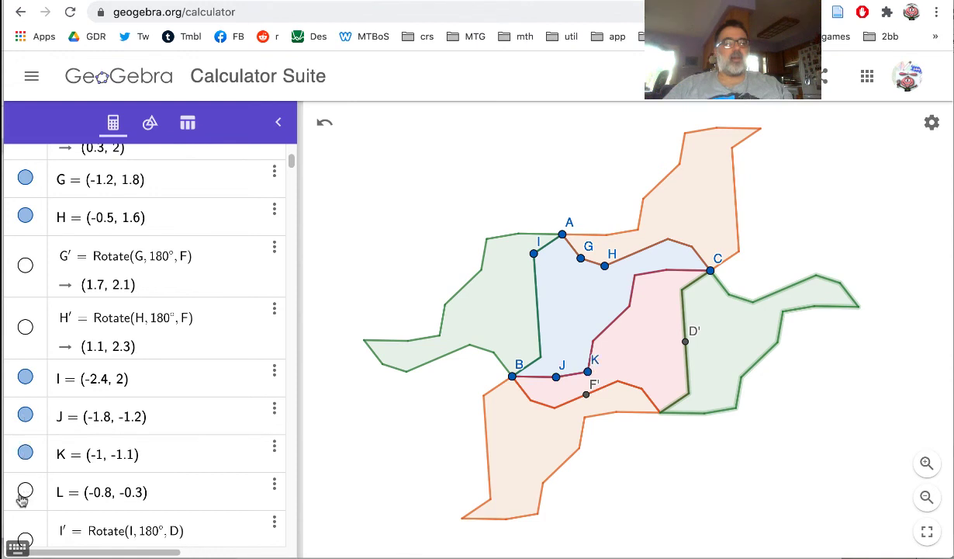
{"action": "left_click", "coordinate": [25, 490]}
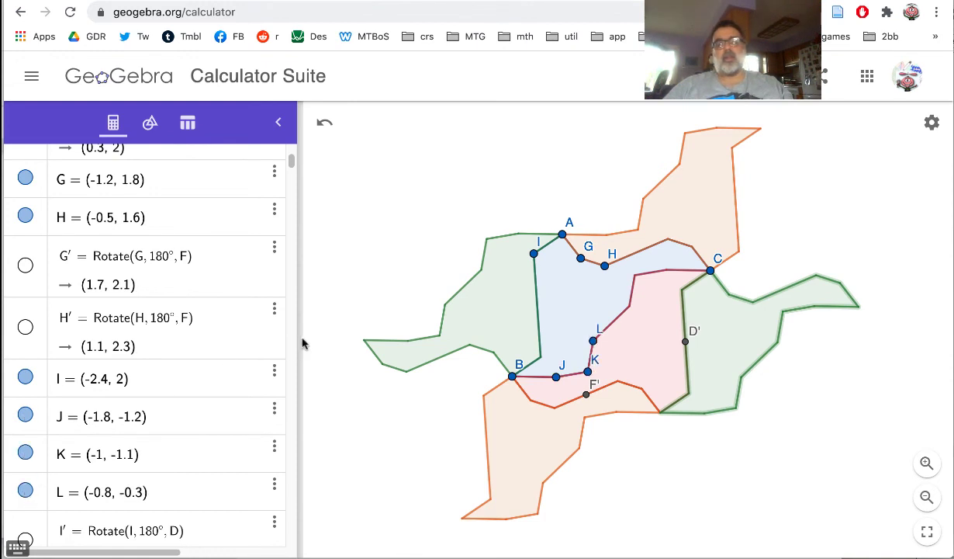
{"action": "scroll", "coordinate": [250, 371], "scroll_direction": "down", "scroll_amount": 5}
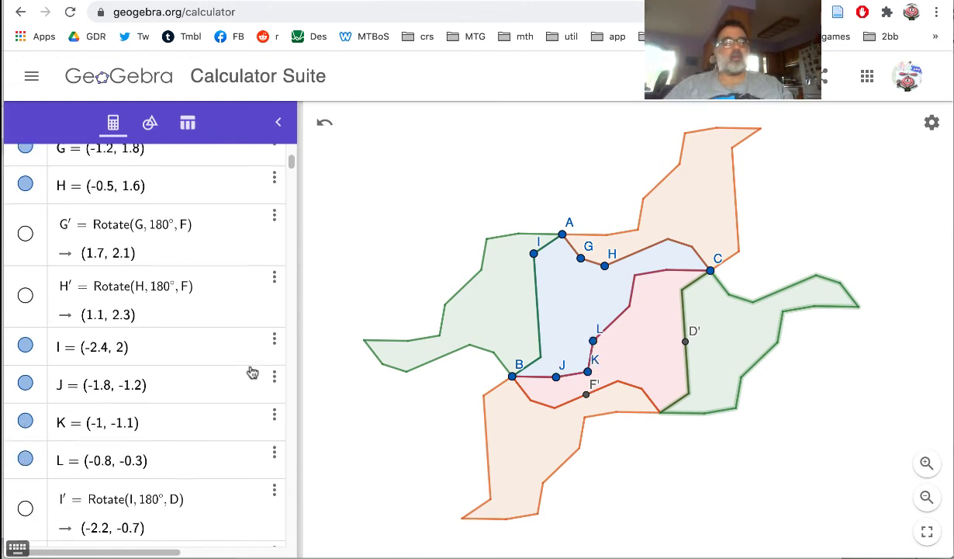
{"action": "scroll", "coordinate": [252, 372], "scroll_direction": "down", "scroll_amount": 8}
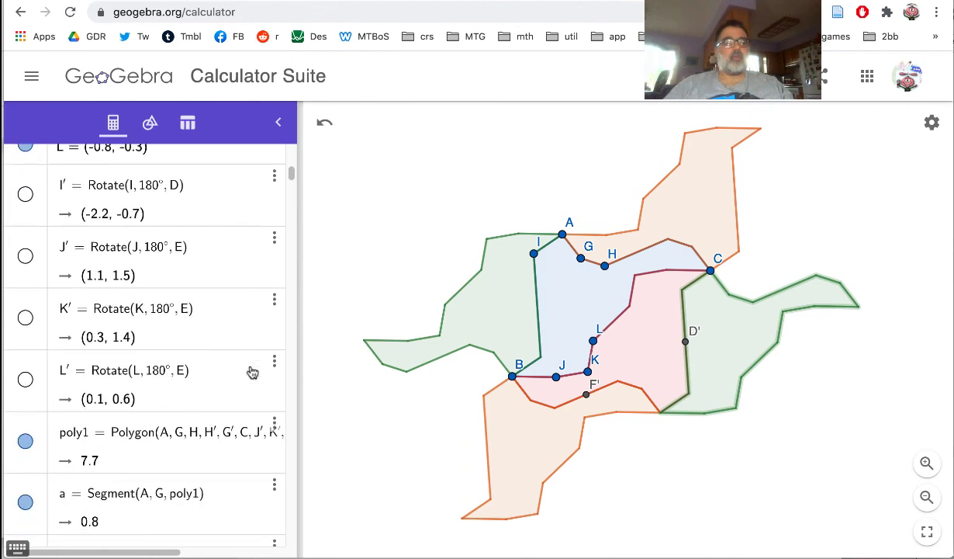
Step: Uncheck Show Object for rotated points F′ and D′ in their object properties
{"action": "scroll", "coordinate": [252, 372], "scroll_direction": "down", "scroll_amount": 10}
{"action": "left_click", "coordinate": [586, 394]}
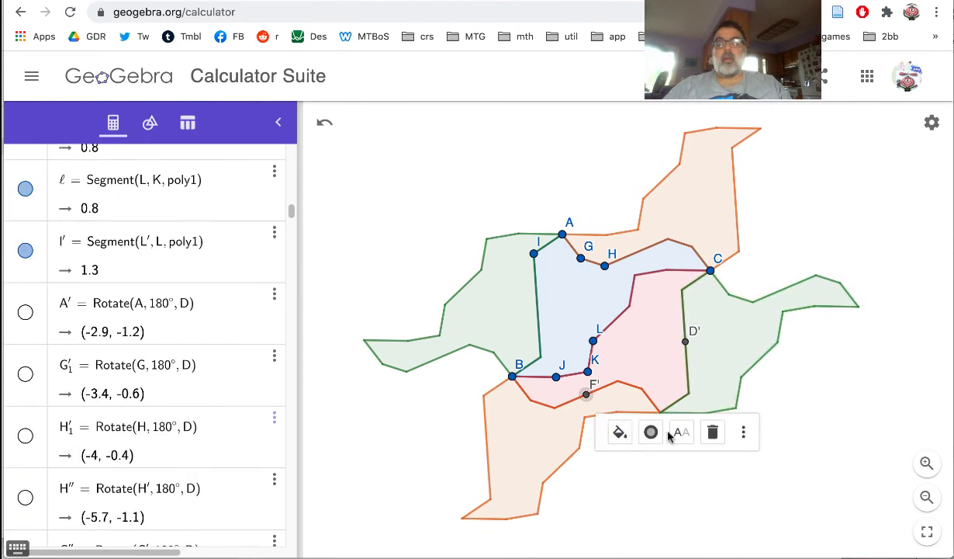
{"action": "left_click", "coordinate": [743, 434]}
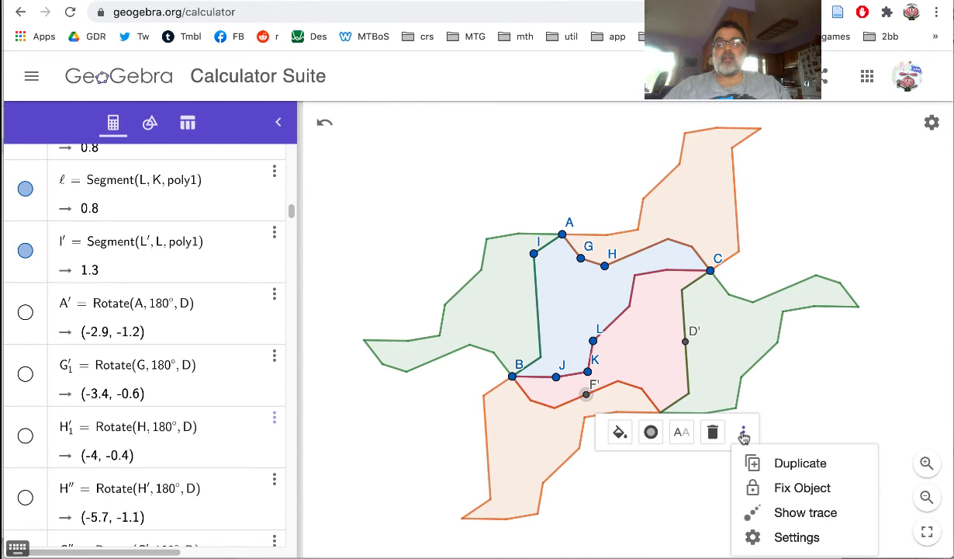
{"action": "left_click", "coordinate": [651, 432]}
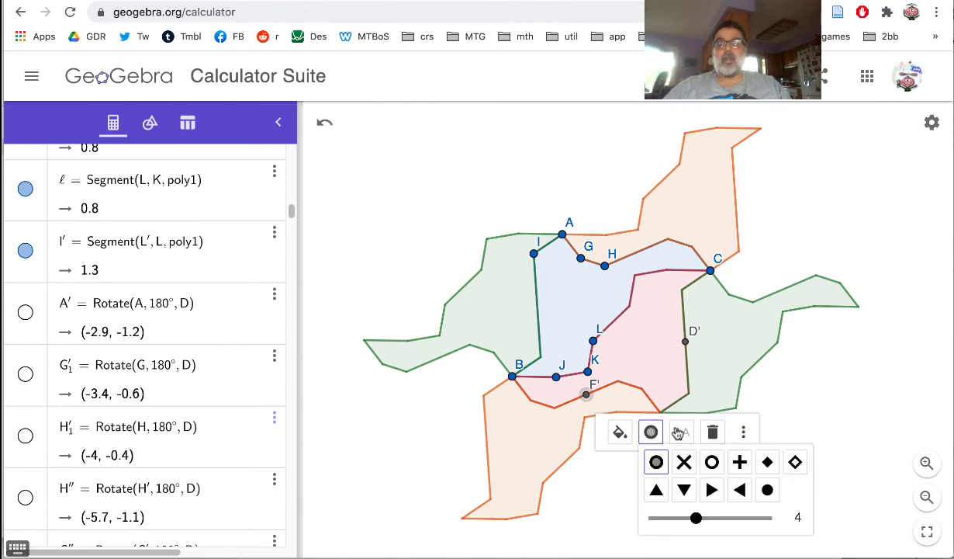
{"action": "left_click", "coordinate": [744, 435]}
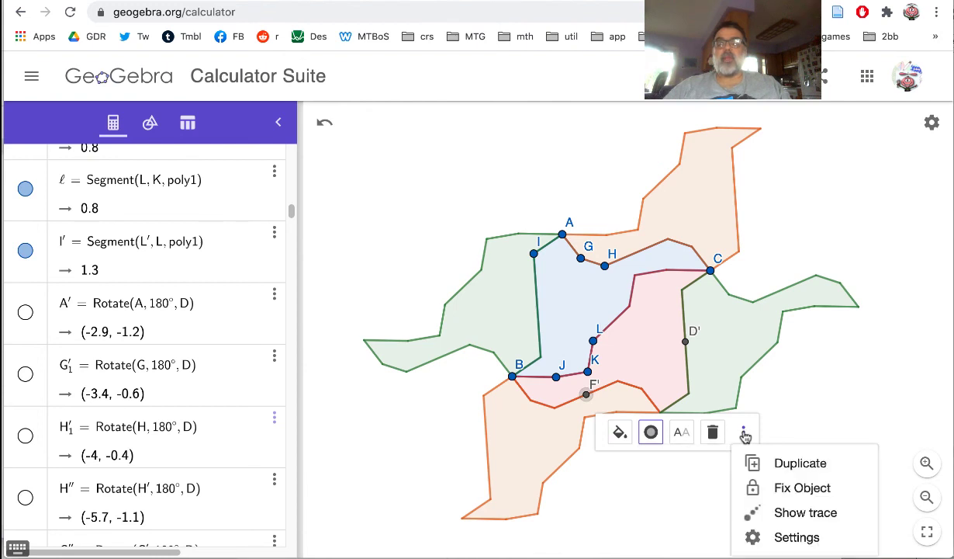
{"action": "left_click", "coordinate": [788, 538]}
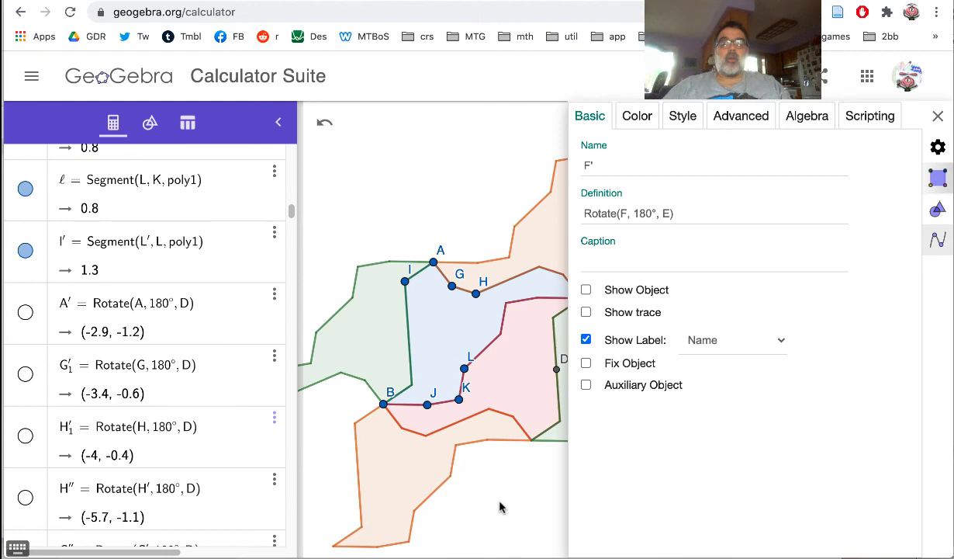
{"action": "left_click", "coordinate": [558, 370]}
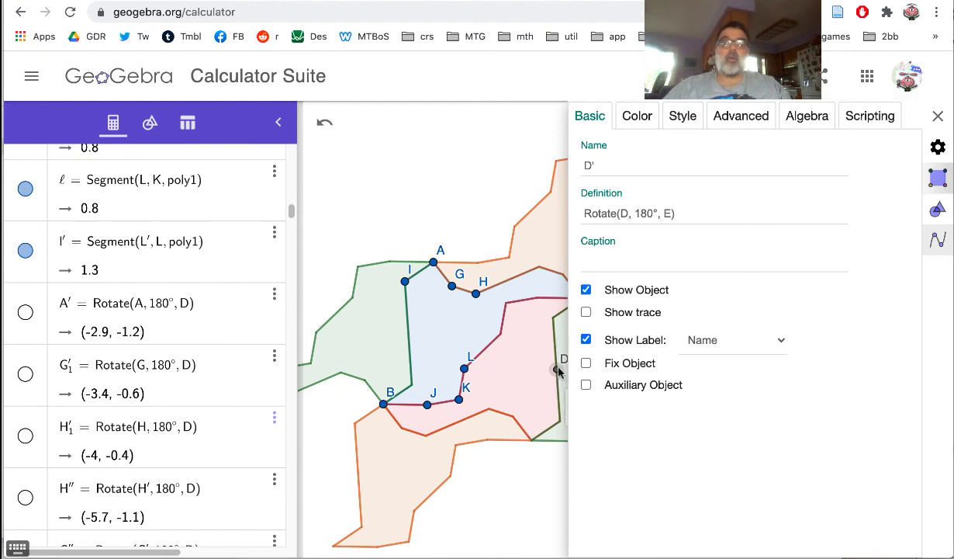
{"action": "left_click", "coordinate": [586, 290]}
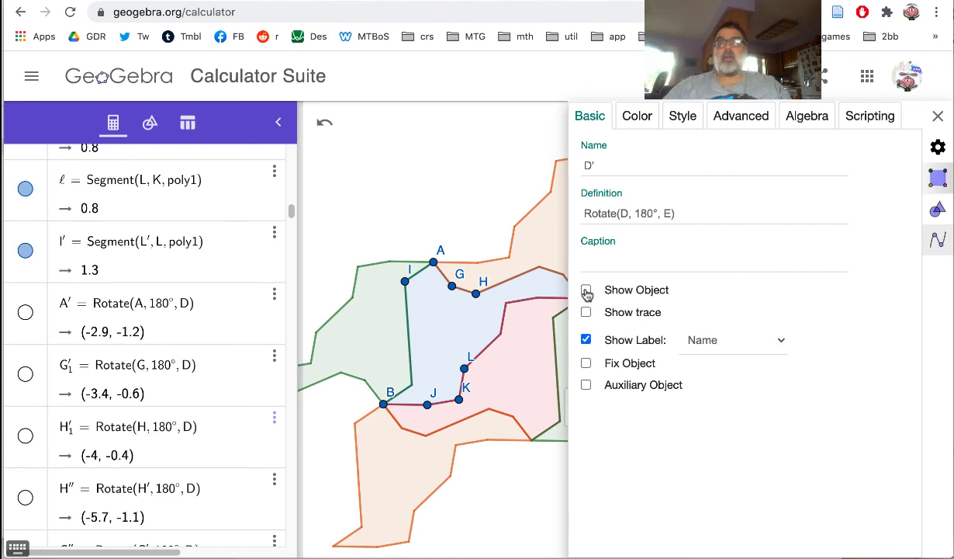
{"action": "left_click", "coordinate": [939, 116]}
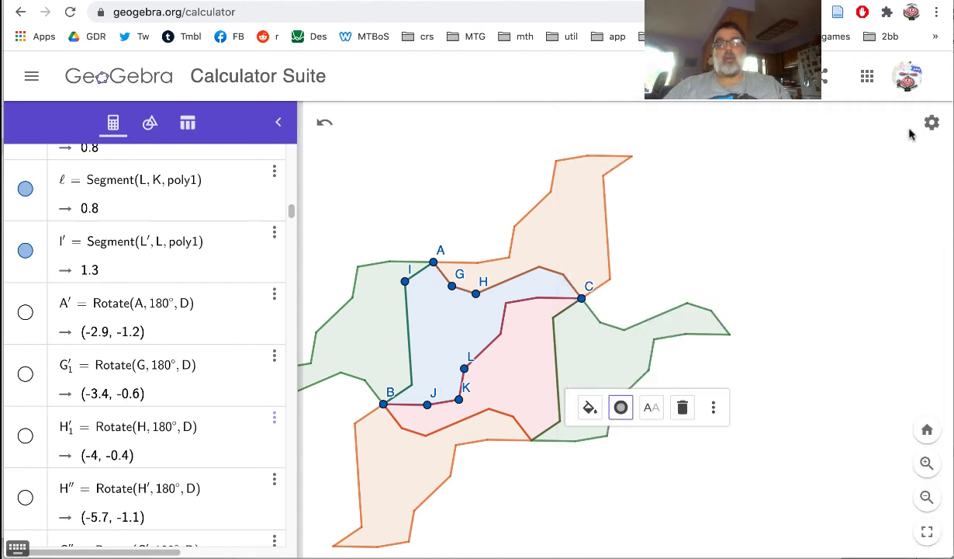
Step: Pan the view right, then drag control points G, K, H, I and J to reshape the tiles
{"action": "left_click_drag", "start_coordinate": [749, 259], "coordinate": [832, 257]}
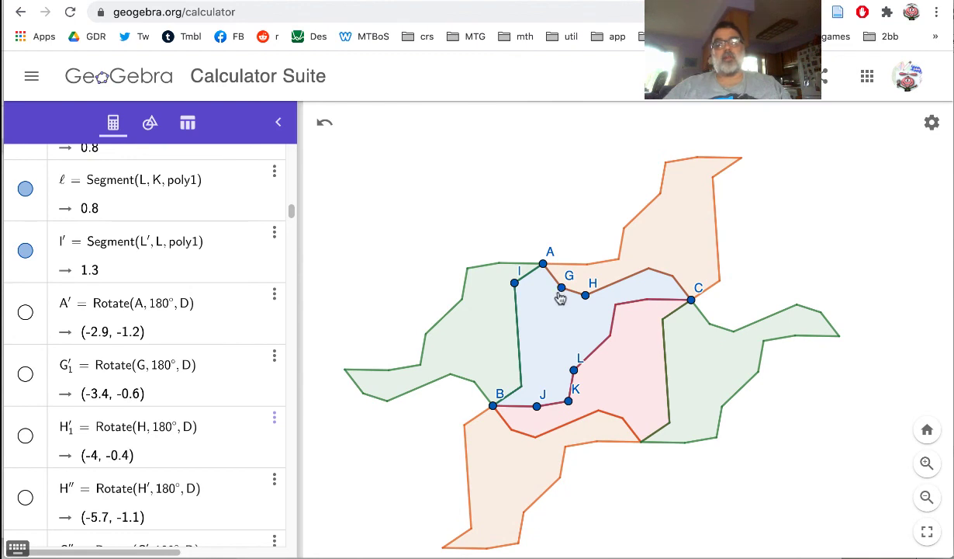
{"action": "left_click_drag", "start_coordinate": [562, 287], "coordinate": [583, 265]}
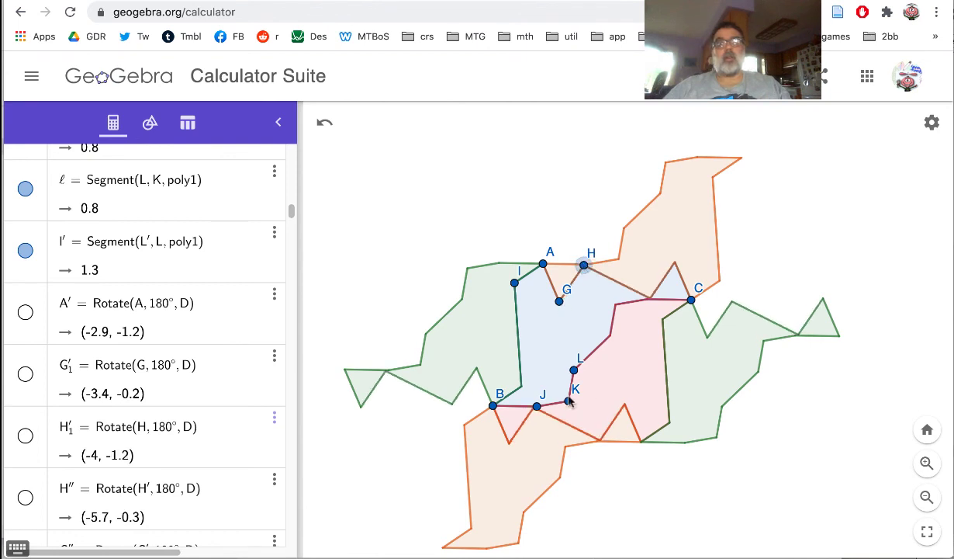
{"action": "left_click_drag", "start_coordinate": [571, 401], "coordinate": [554, 383]}
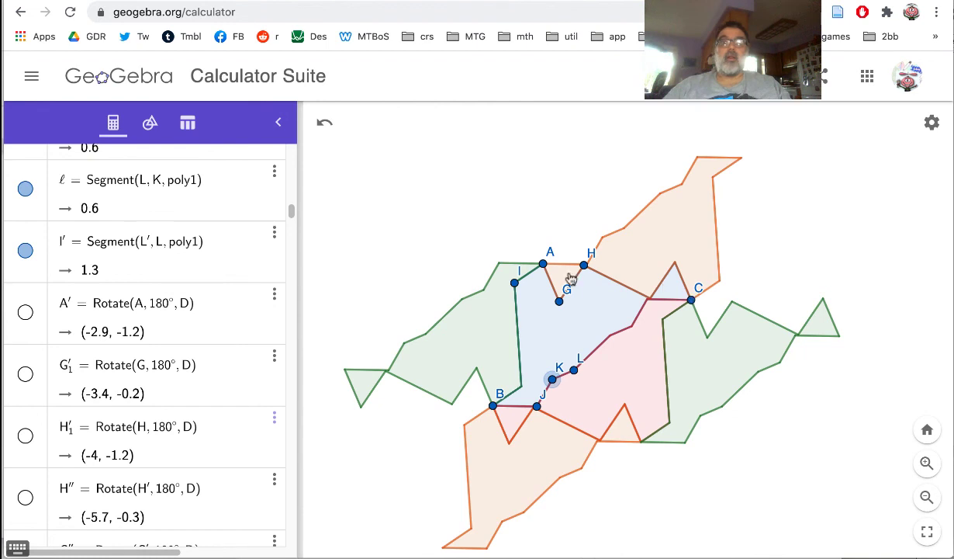
{"action": "left_click_drag", "start_coordinate": [589, 272], "coordinate": [597, 285]}
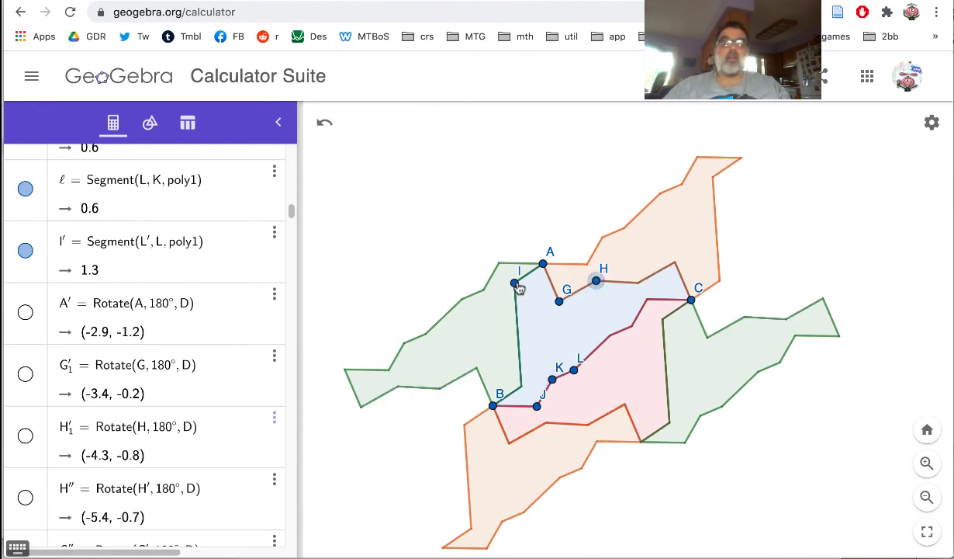
{"action": "left_click_drag", "start_coordinate": [516, 284], "coordinate": [534, 318]}
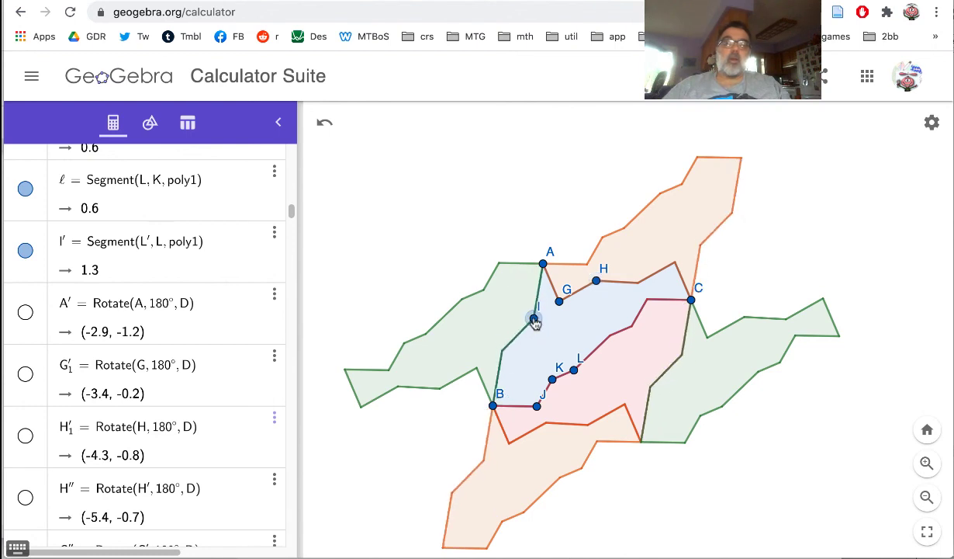
{"action": "left_click_drag", "start_coordinate": [537, 405], "coordinate": [526, 400]}
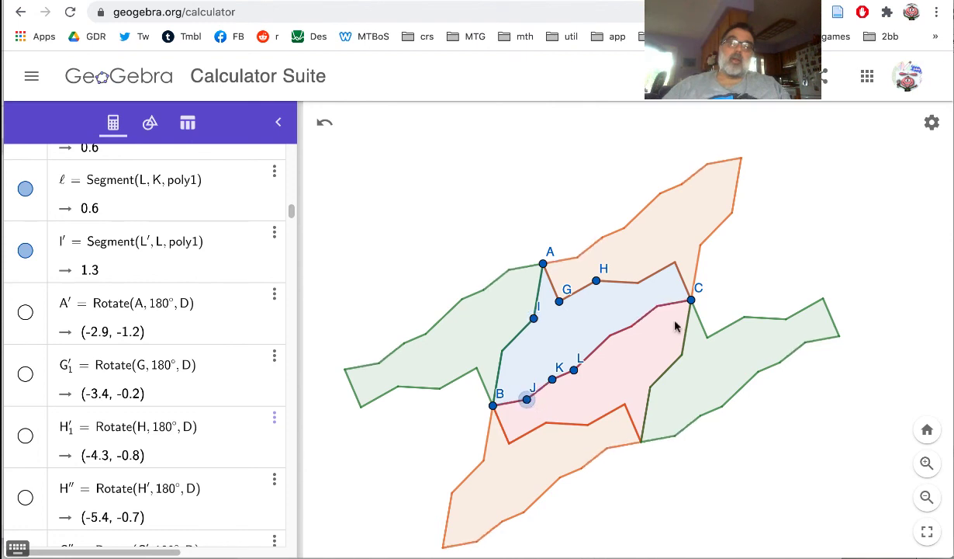